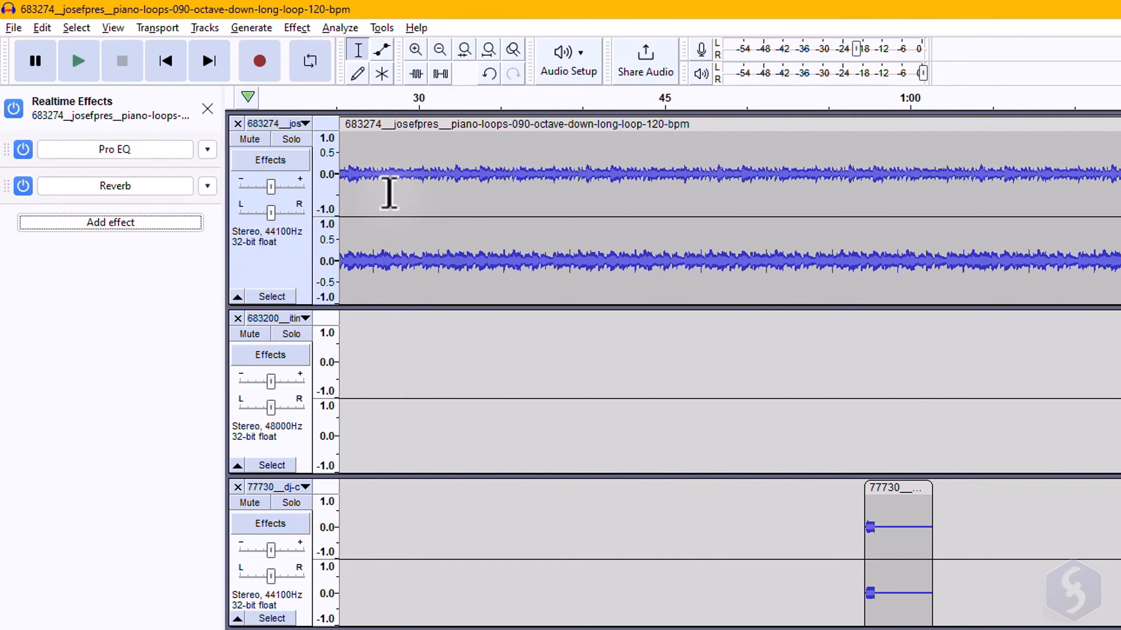
# Step: Play the piano loop track from about 28 seconds for a short preview and stop playback
pyautogui.click(389, 193)
pyautogui.press('space')
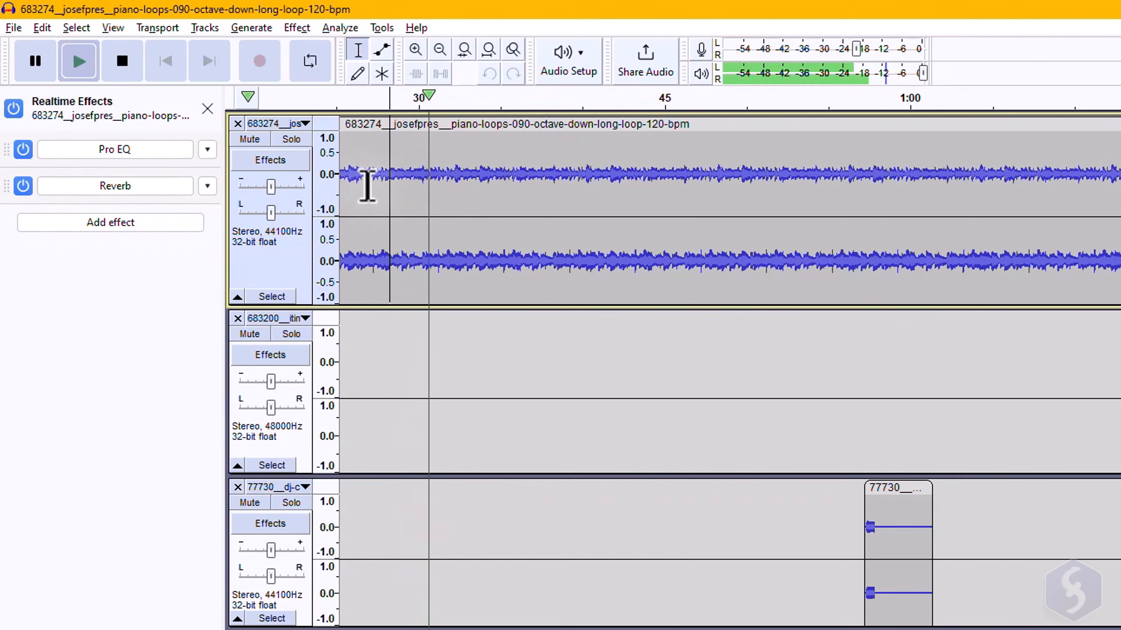
pyautogui.press('space')
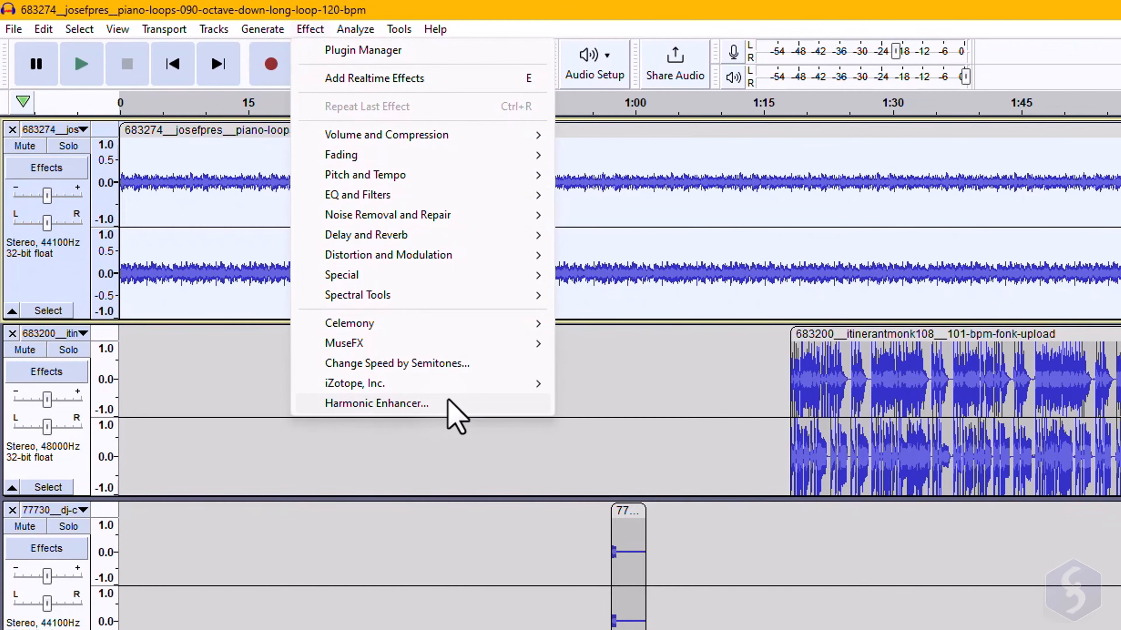
pyautogui.click(448, 402)
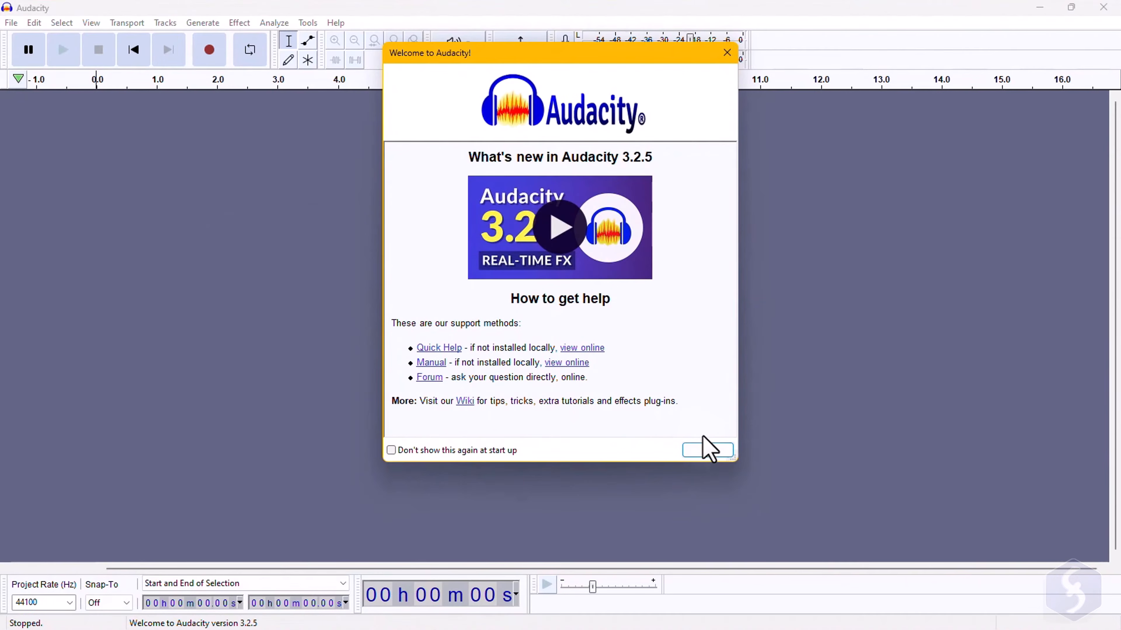
# Step: Dismiss the welcome window and choose a display theme in the Interface preferences
pyautogui.click(707, 449)
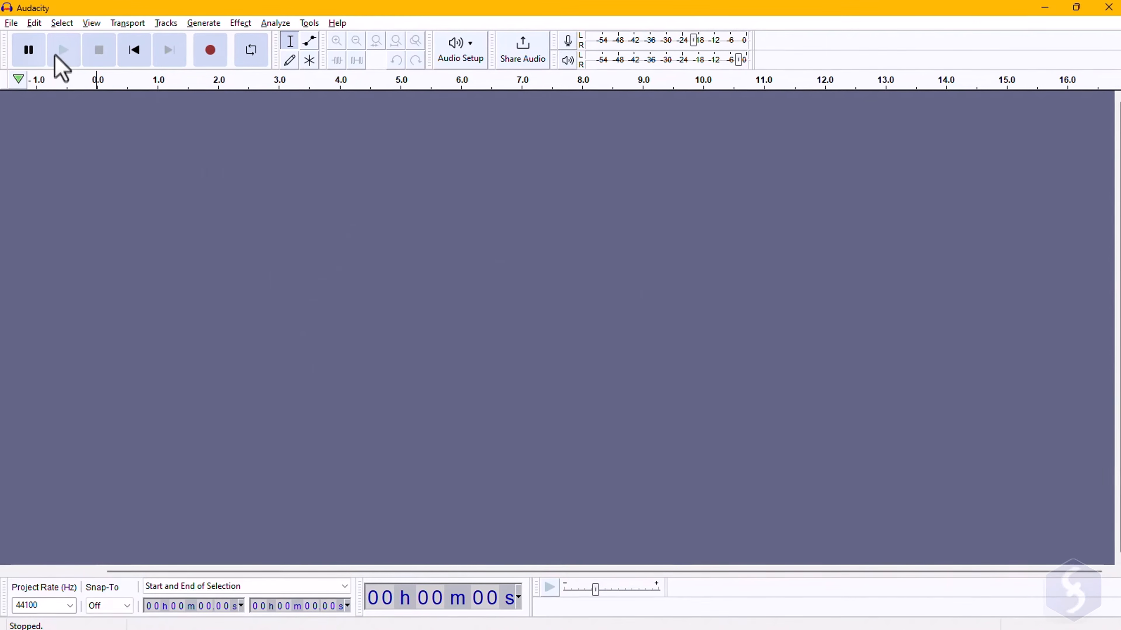
pyautogui.click(49, 33)
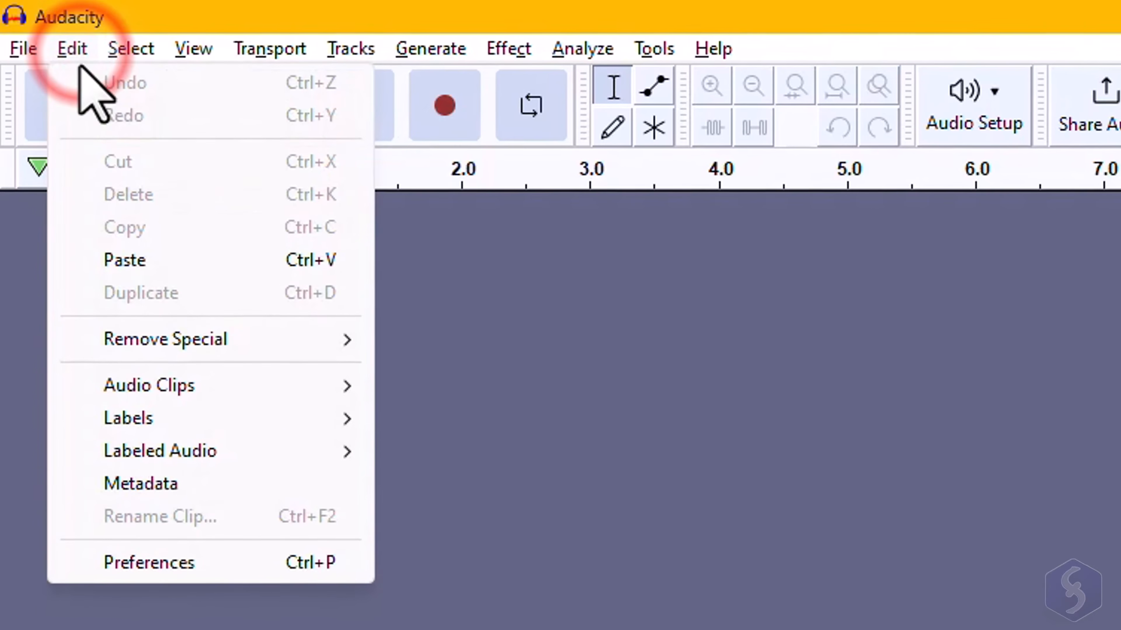
pyautogui.click(246, 564)
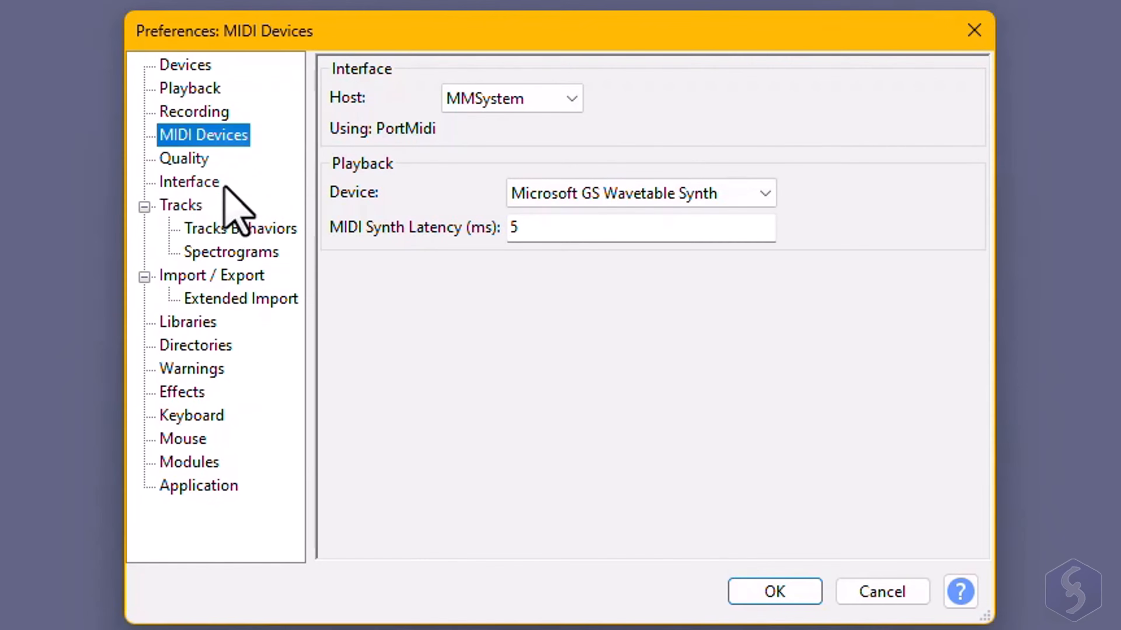
pyautogui.click(198, 181)
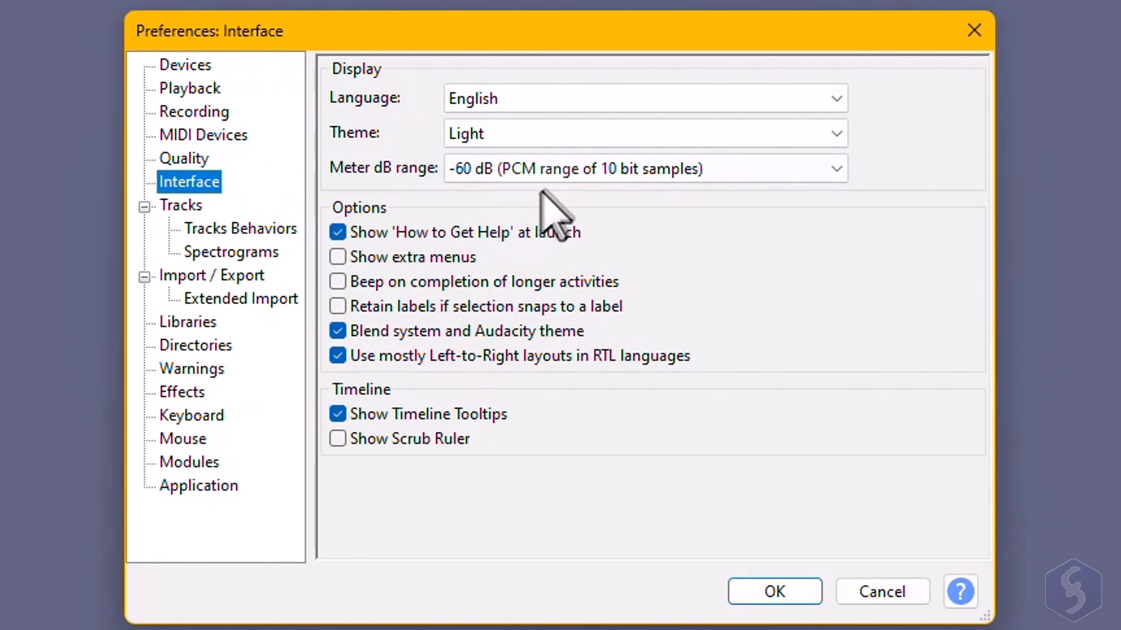
pyautogui.click(583, 138)
pyautogui.click(627, 218)
pyautogui.click(785, 594)
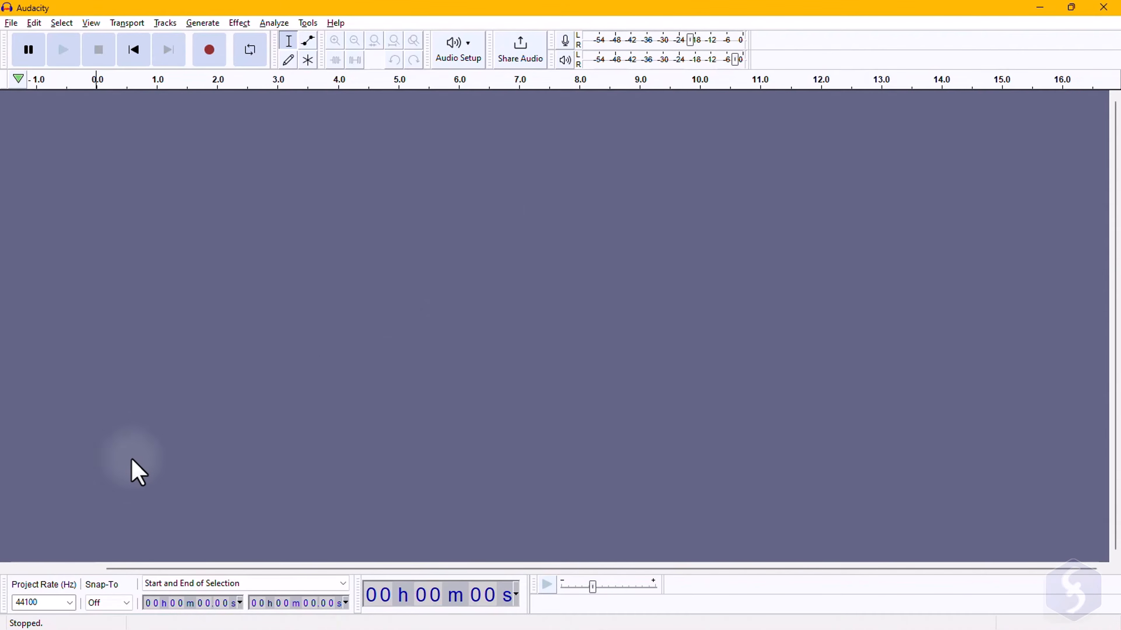
# Step: Set the project rate to 44100 Hz
pyautogui.click(68, 604)
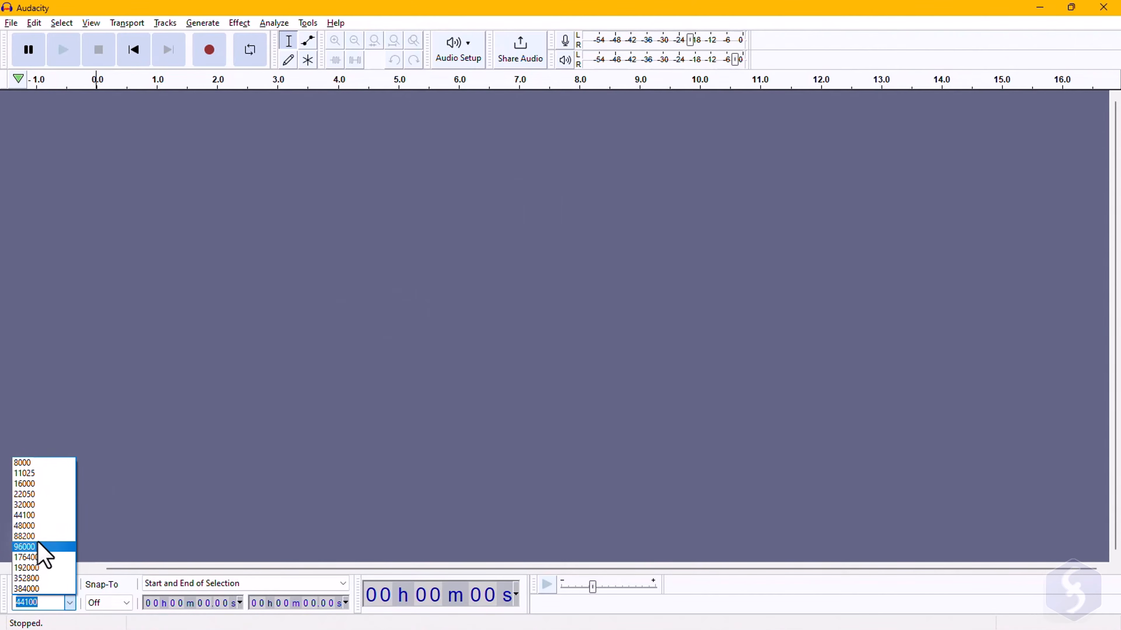
pyautogui.click(43, 516)
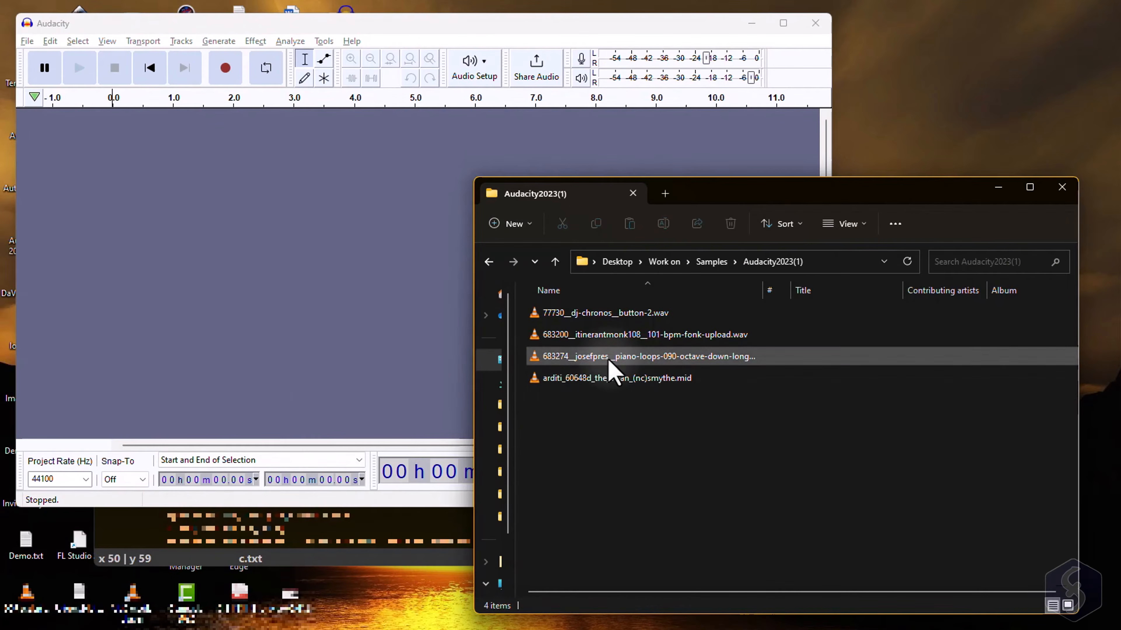
# Step: Import the piano loops file and the 101-bpm-fonk-upload file from the Audacity2023(1) folder as two separate tracks
pyautogui.moveTo(638, 358); pyautogui.dragTo(63, 160)
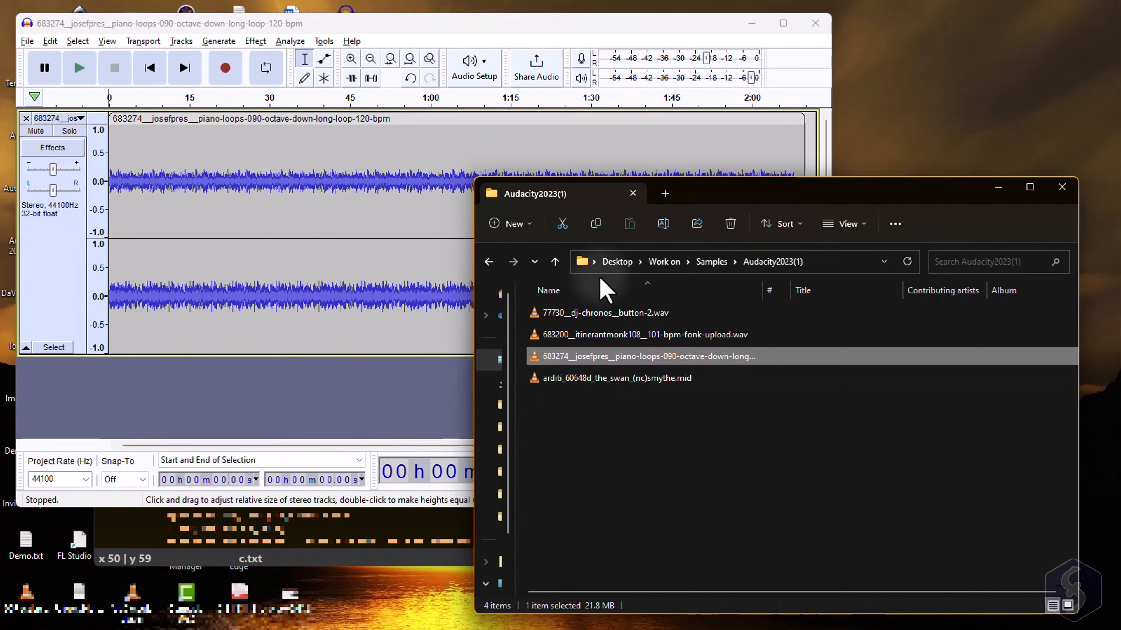
pyautogui.click(660, 335)
pyautogui.moveTo(684, 339); pyautogui.dragTo(110, 412)
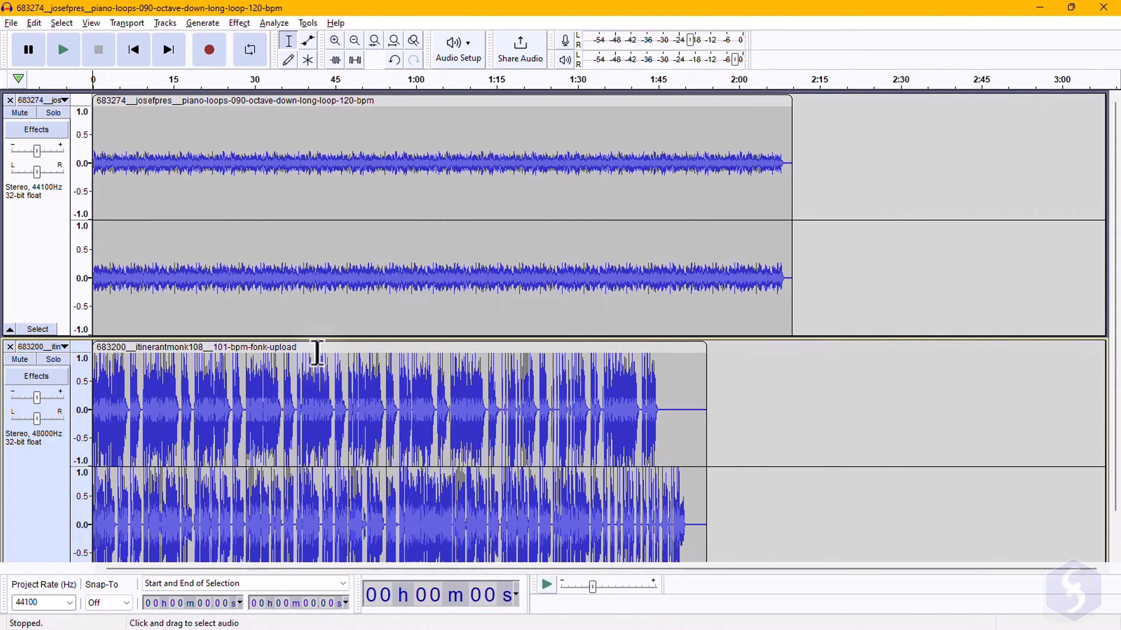
# Step: Reposition the fonk clip along the timeline and reduce the height of the piano and fonk tracks
pyautogui.moveTo(317, 353)
pyautogui.mouseDown()
pyautogui.moveTo(450, 358)
pyautogui.moveTo(309, 349)
pyautogui.mouseUp()
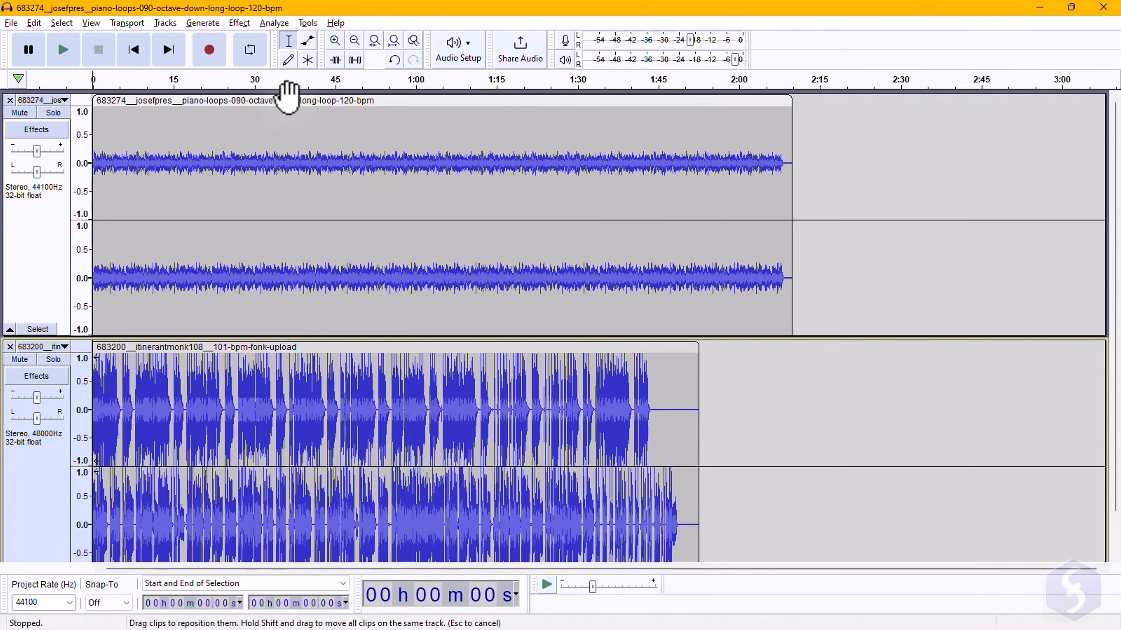
pyautogui.moveTo(287, 101)
pyautogui.mouseDown()
pyautogui.moveTo(435, 108)
pyautogui.moveTo(285, 102)
pyautogui.mouseUp()
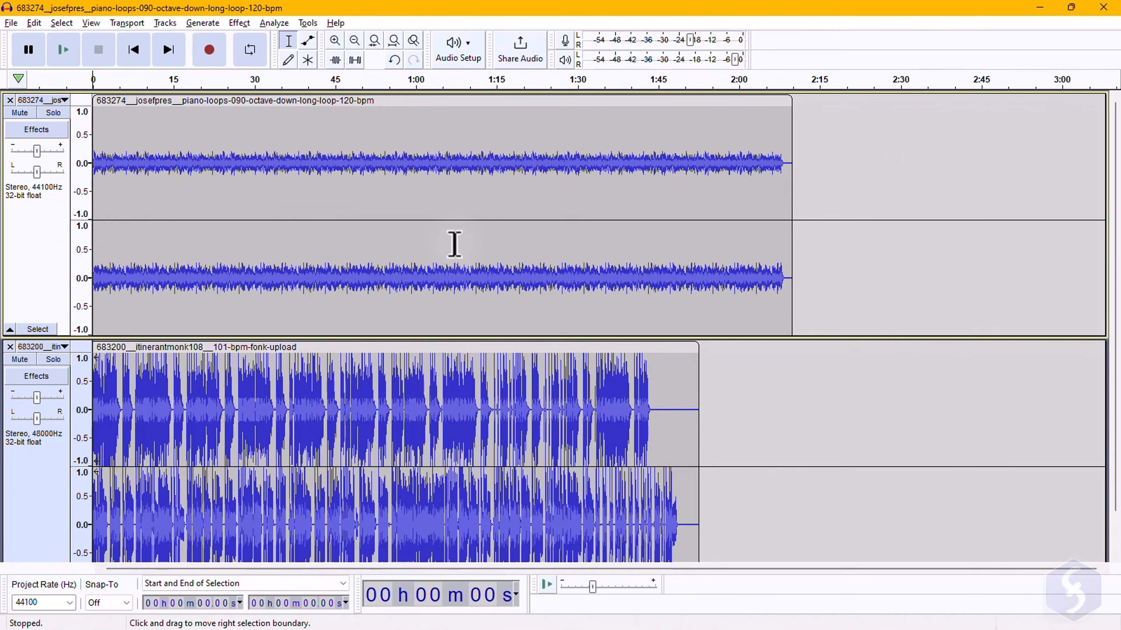
pyautogui.moveTo(408, 336); pyautogui.dragTo(415, 226)
pyautogui.moveTo(363, 472); pyautogui.dragTo(370, 400)
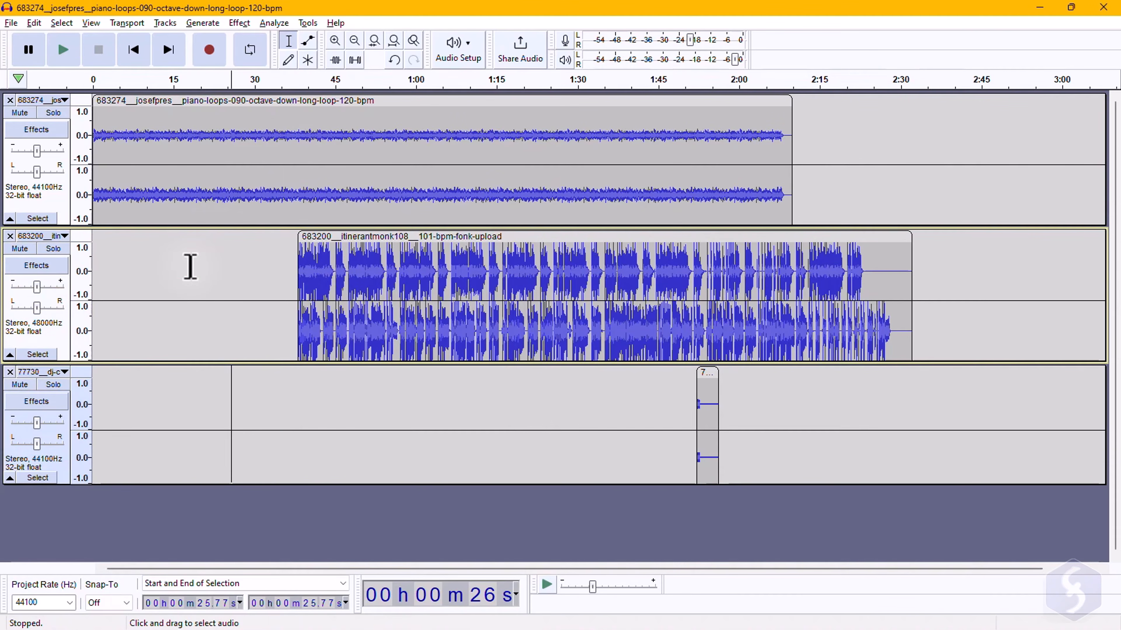
# Step: Place the cursor at about 18 seconds on the fonk track, inspect the waveforms up close and fit the whole project in view
pyautogui.click(190, 267)
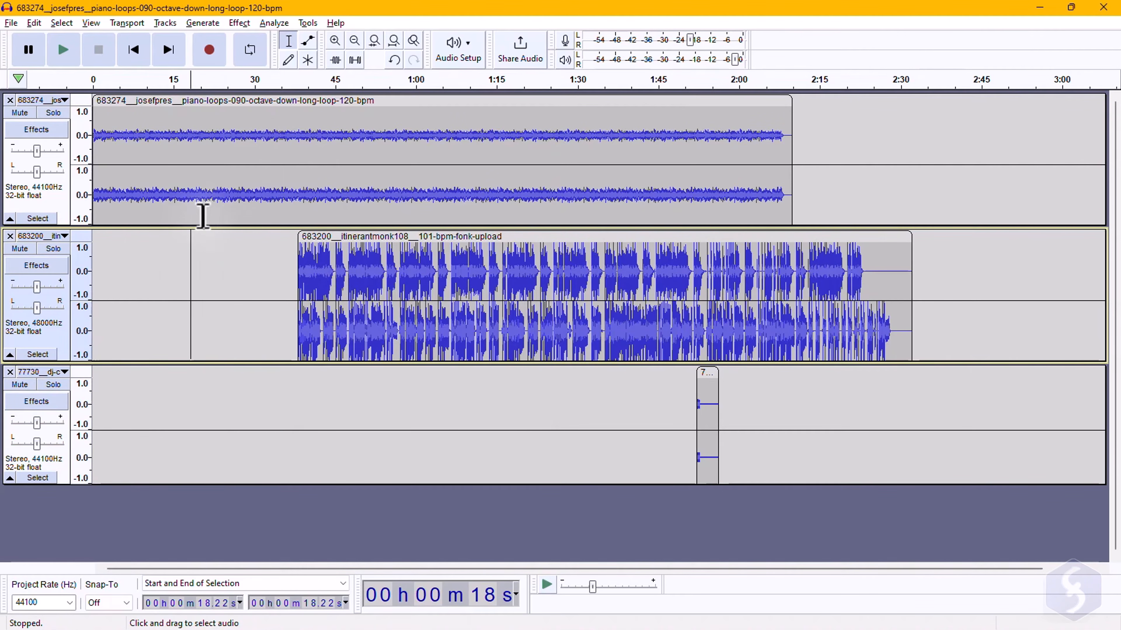
pyautogui.scroll(7, 701, 176)
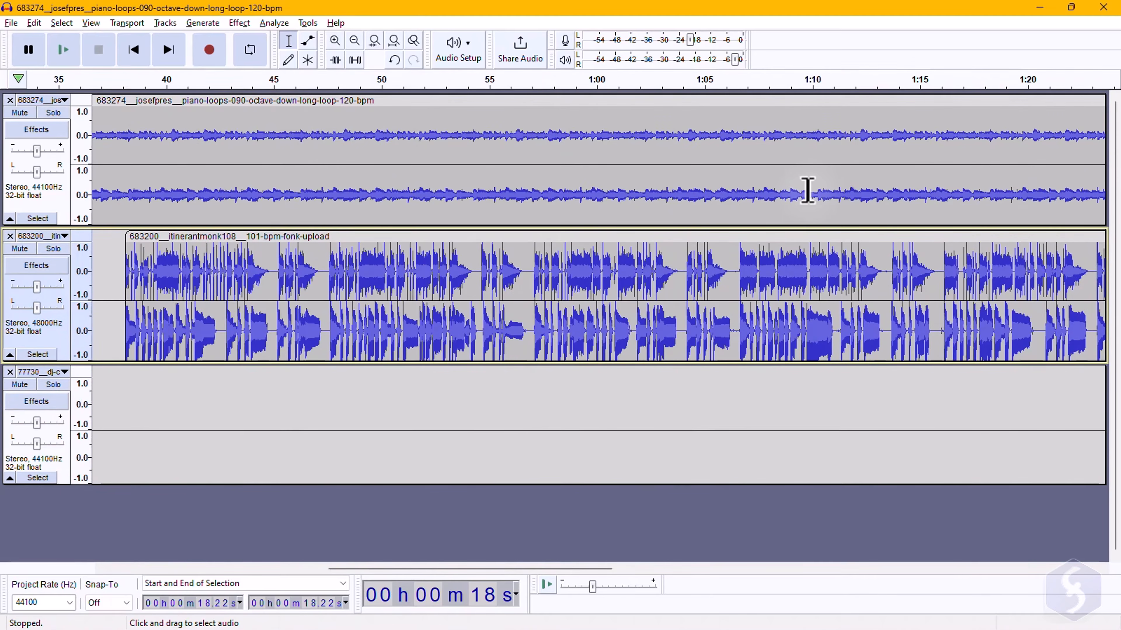
pyautogui.scroll(-8, 796, 193)
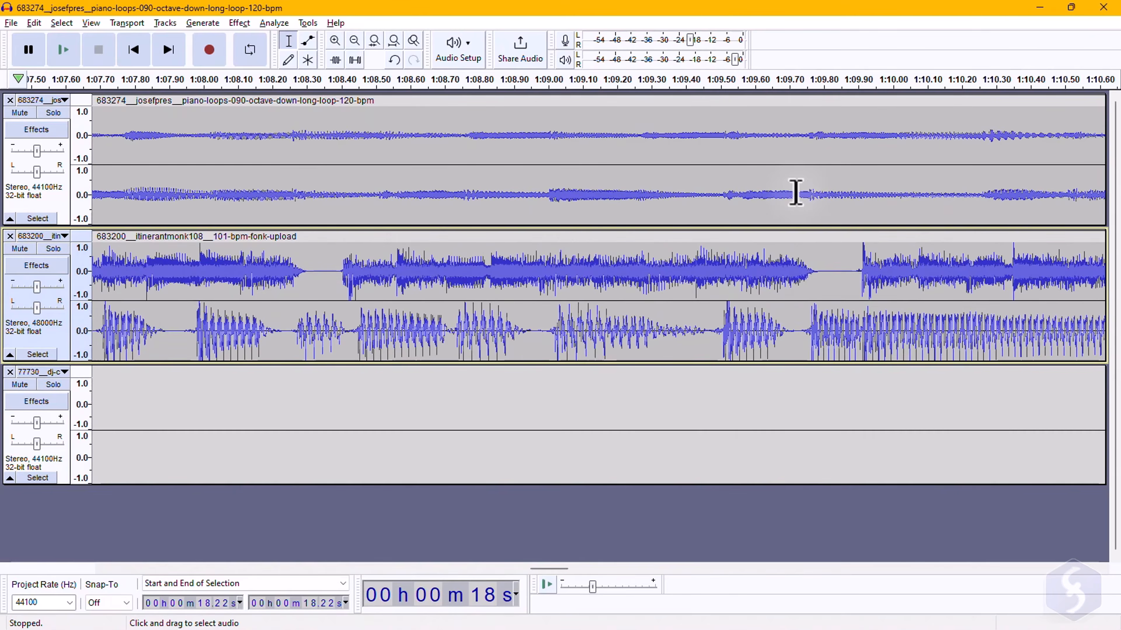
pyautogui.scroll(5, 132, 192)
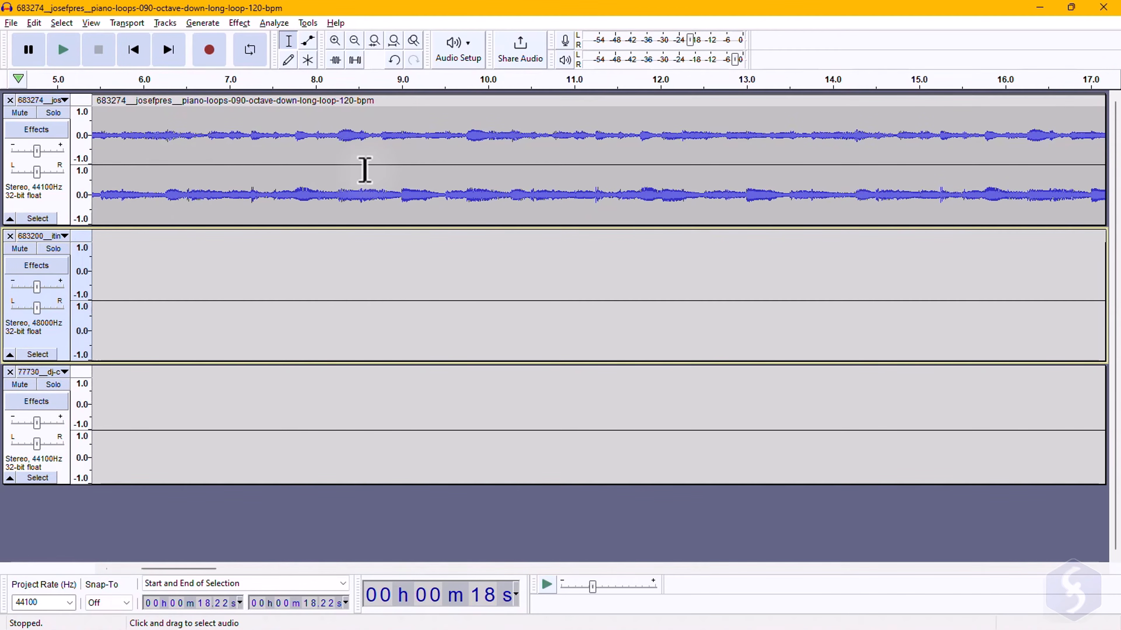
pyautogui.click(394, 41)
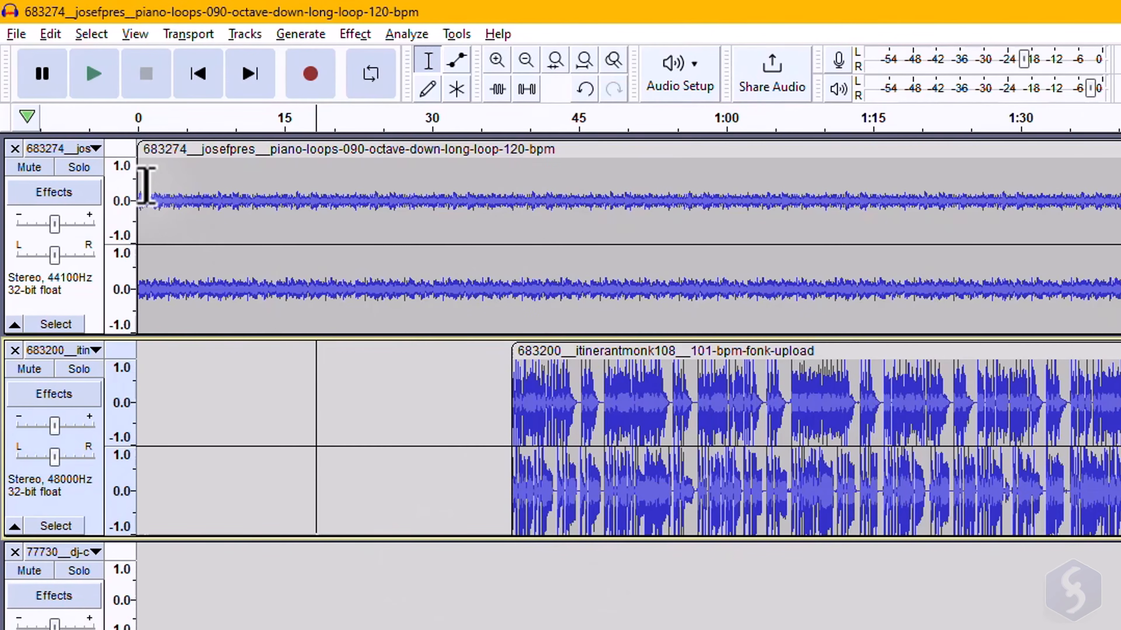
# Step: Place the cursor about 1 second into the piano track and play it from there twice, stopping playback each time
pyautogui.click(98, 127)
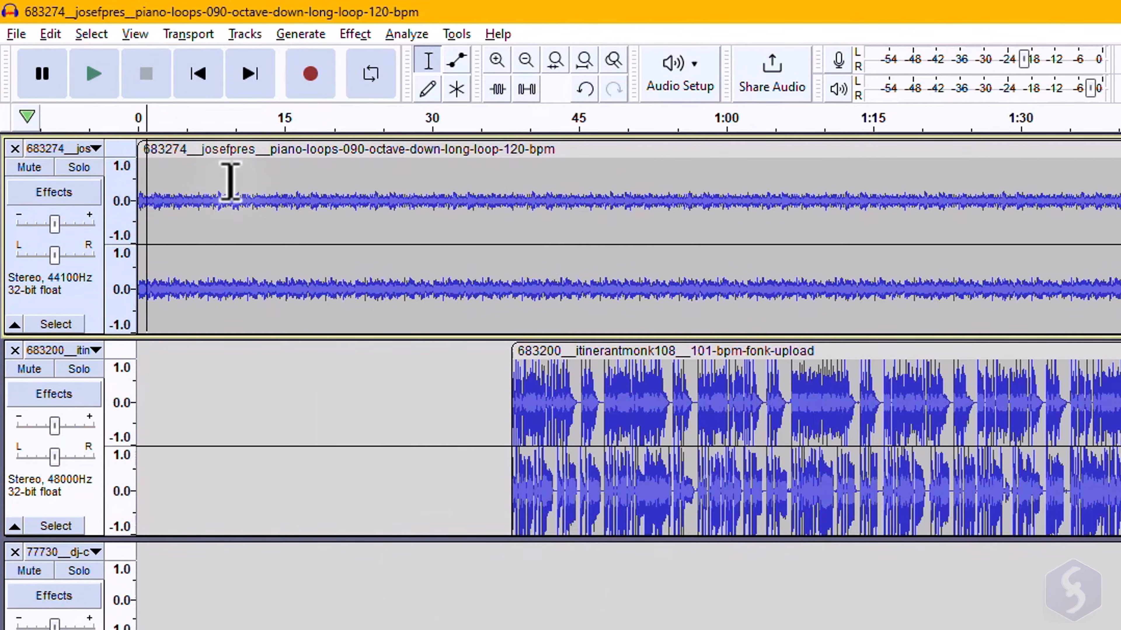
pyautogui.click(94, 74)
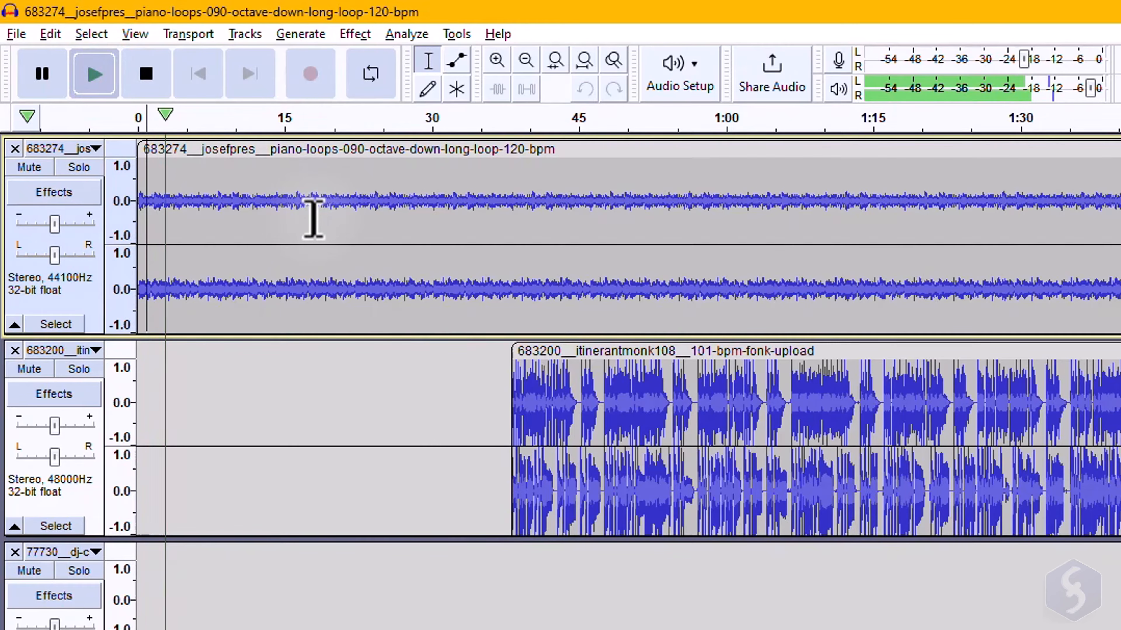
pyautogui.press('space')
pyautogui.hotkey('ctrl', '1')
pyautogui.hotkey('ctrl', '1')
pyautogui.hotkey('ctrl', '1')
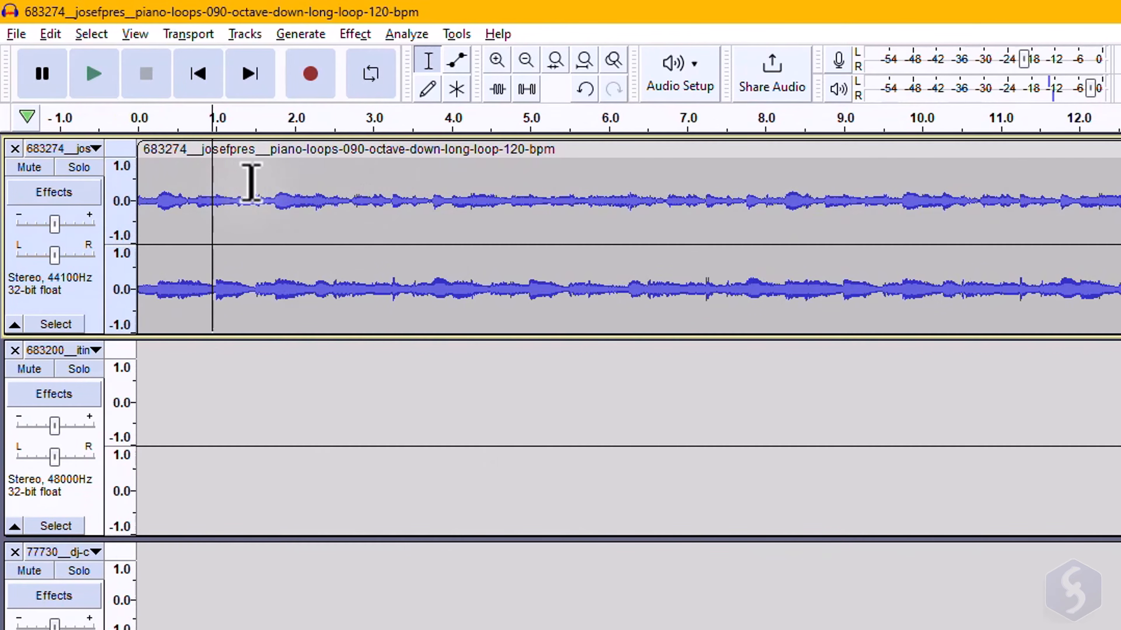
pyautogui.press('space')
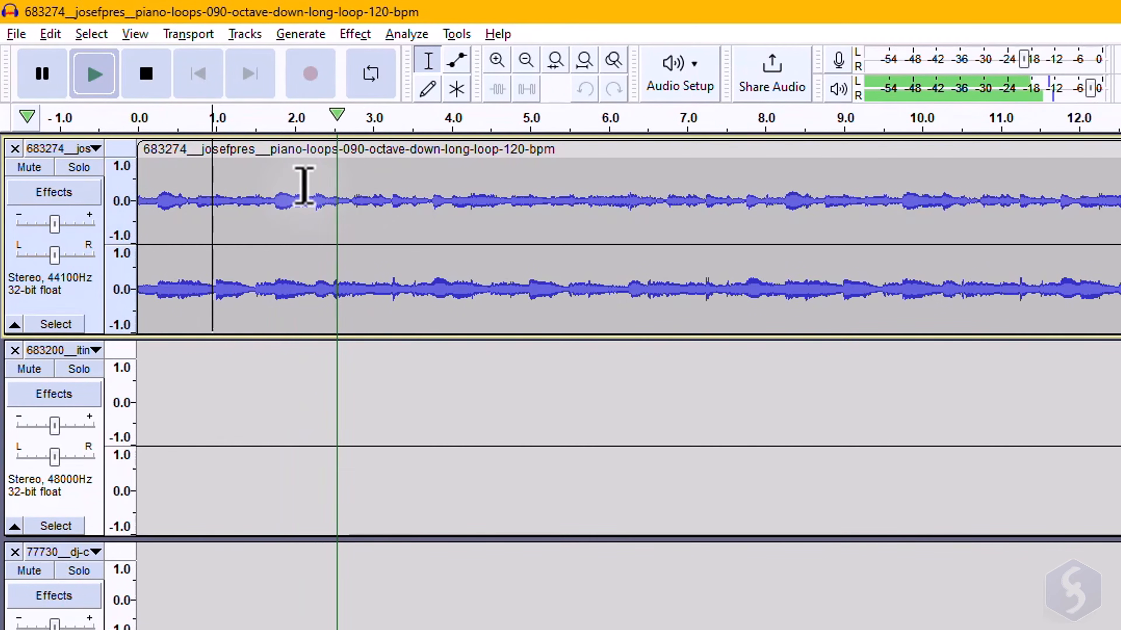
pyautogui.press('space')
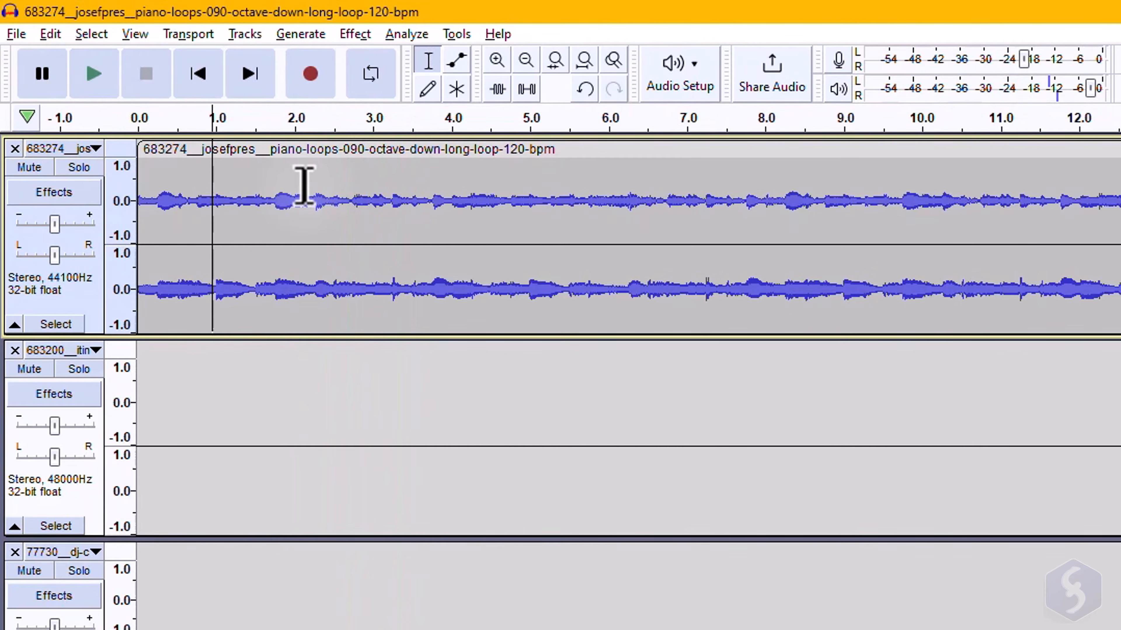
# Step: Play the piano track again, pausing and resuming it several times before stopping playback
pyautogui.press('space')
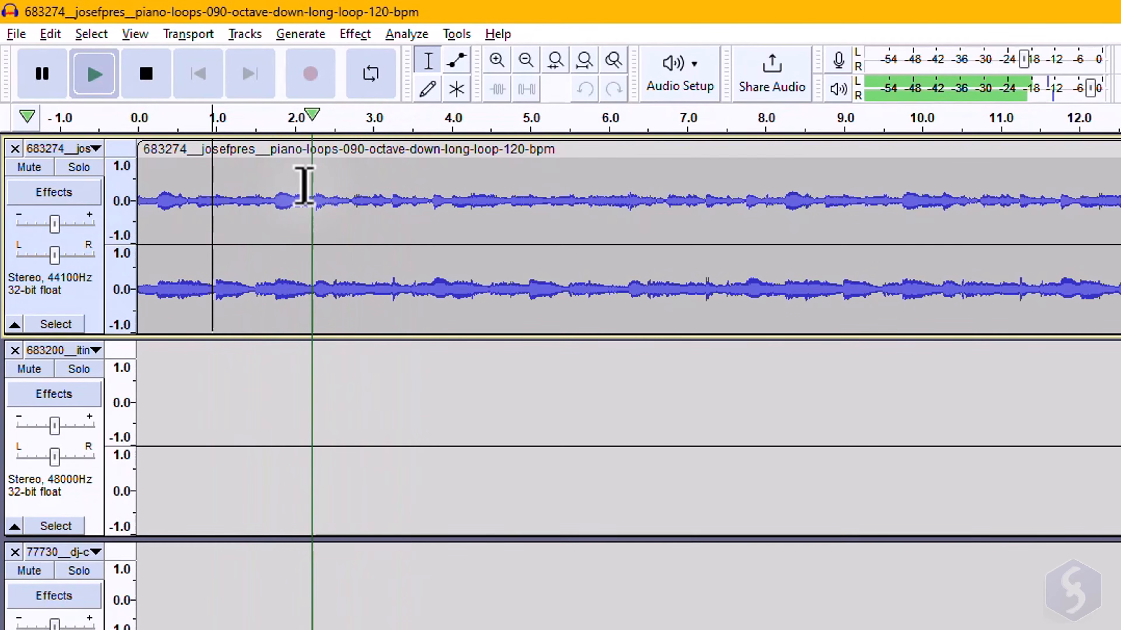
pyautogui.press('p')
pyautogui.press('p')
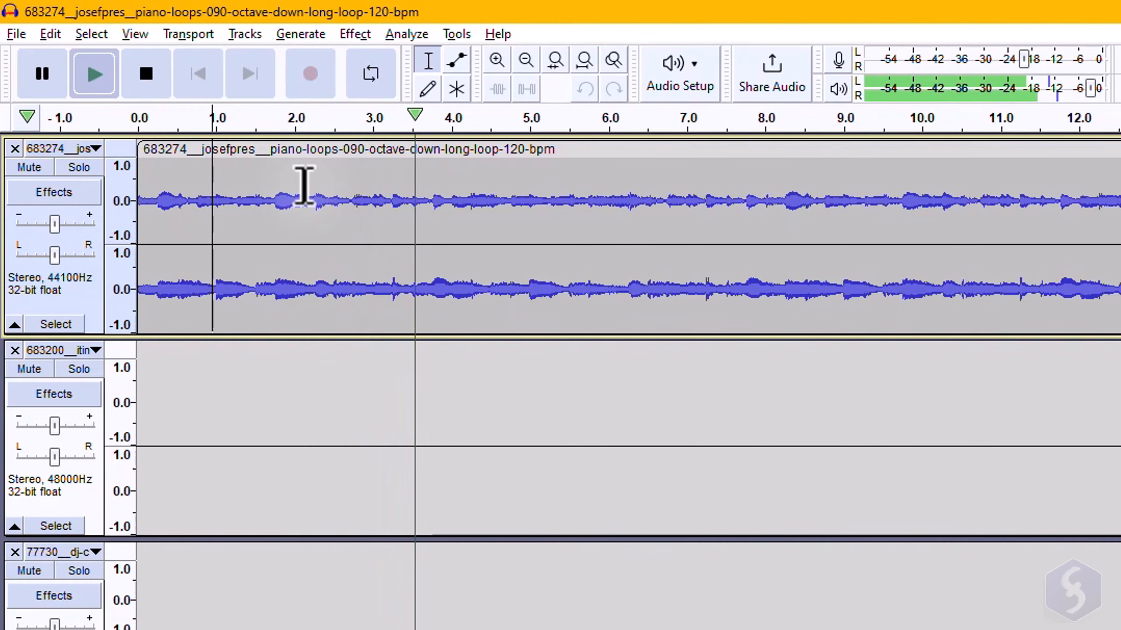
pyautogui.press('p')
pyautogui.press('p')
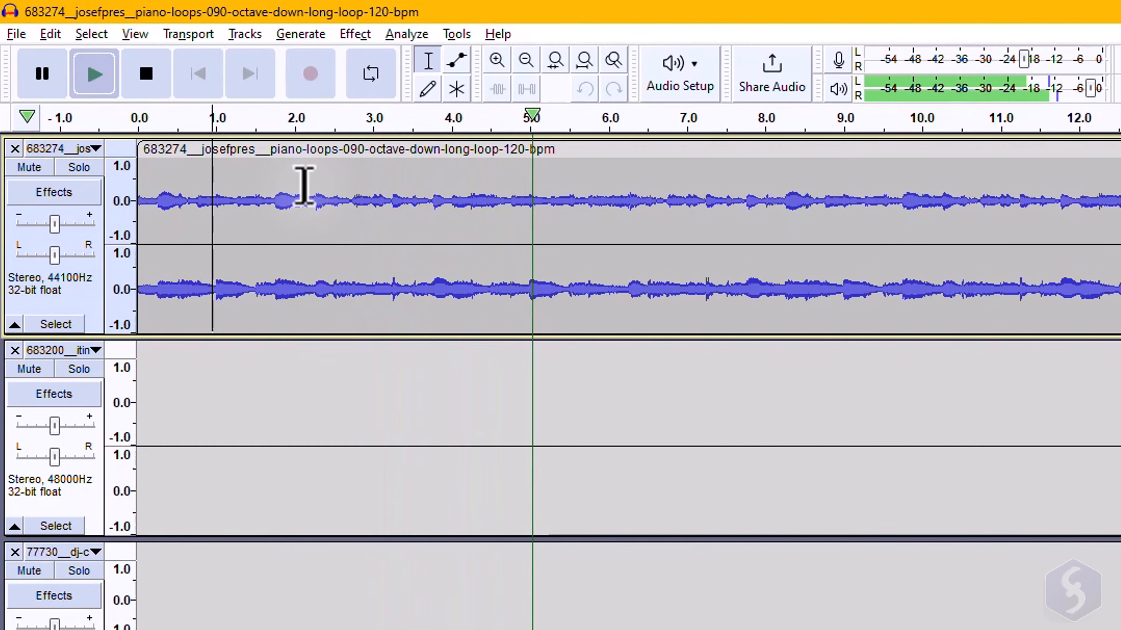
pyautogui.press('p')
pyautogui.press('space')
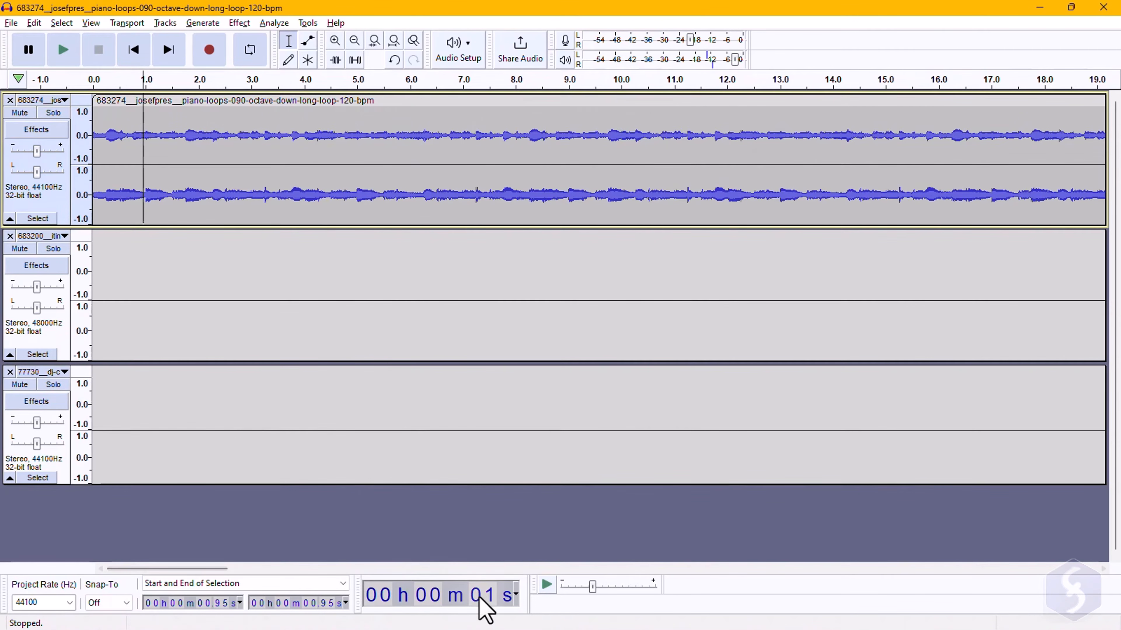
# Step: Play the piano track briefly to watch the time counter and open the counter's time format options
pyautogui.press('space')
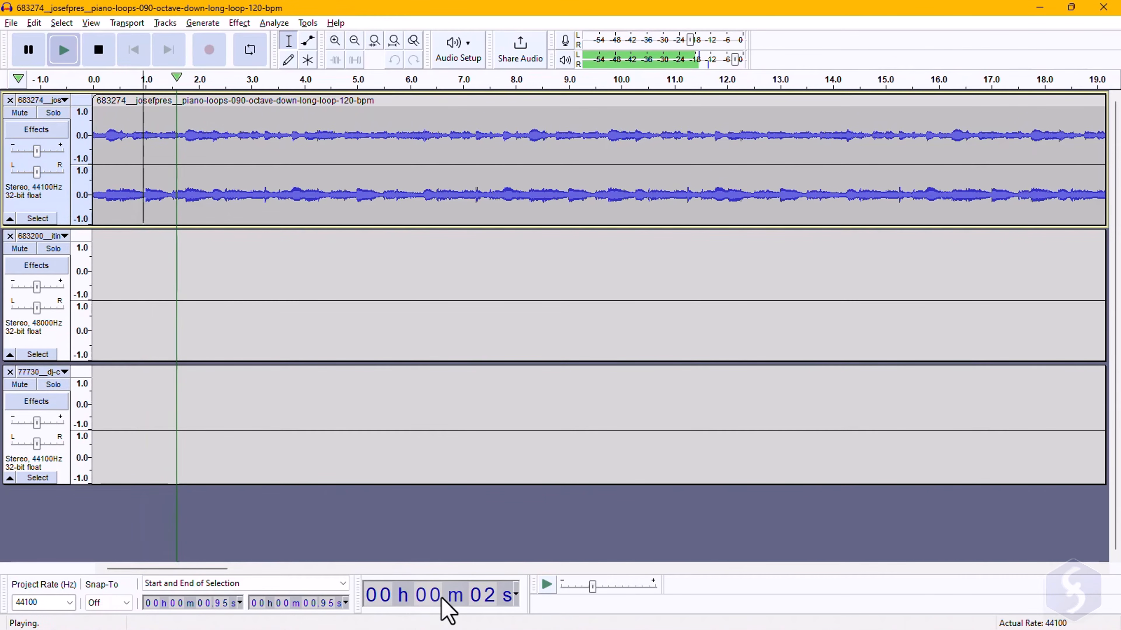
pyautogui.press('space')
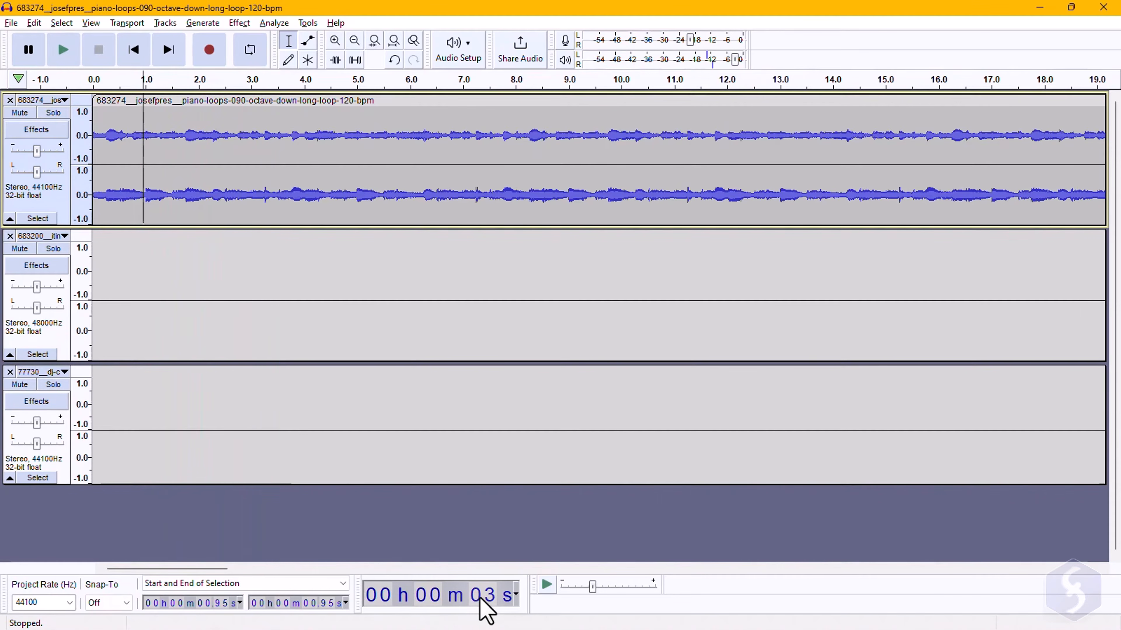
pyautogui.rightClick(478, 599)
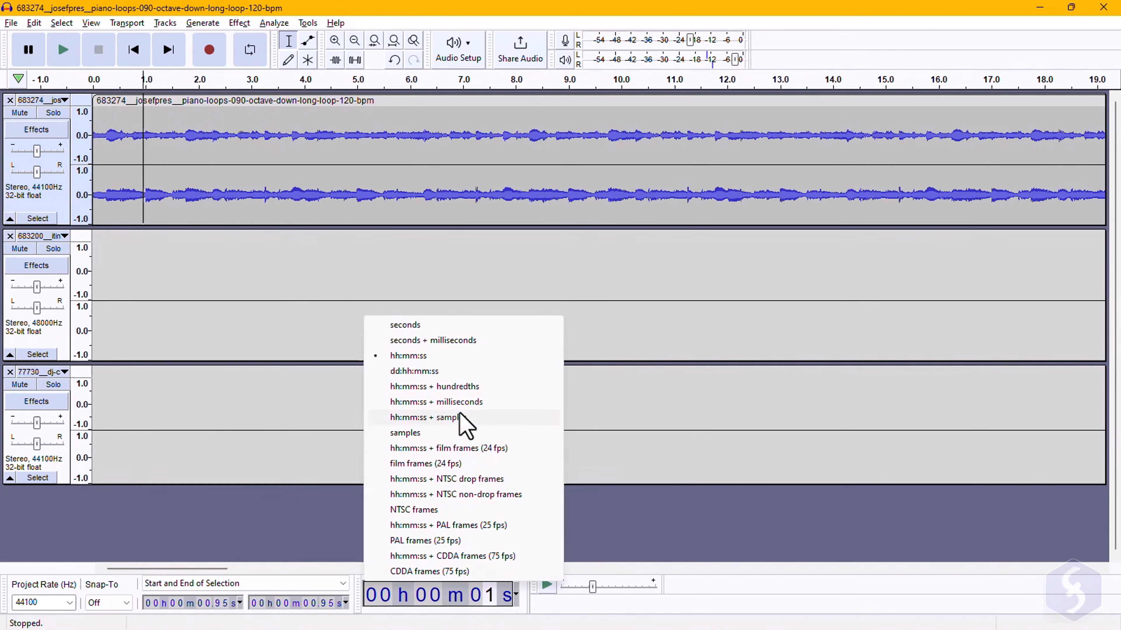
# Step: Set the cursor at about 1.8 seconds on the piano track and start playback from about 3.9 and 9.1 seconds on the timeline
pyautogui.click(189, 181)
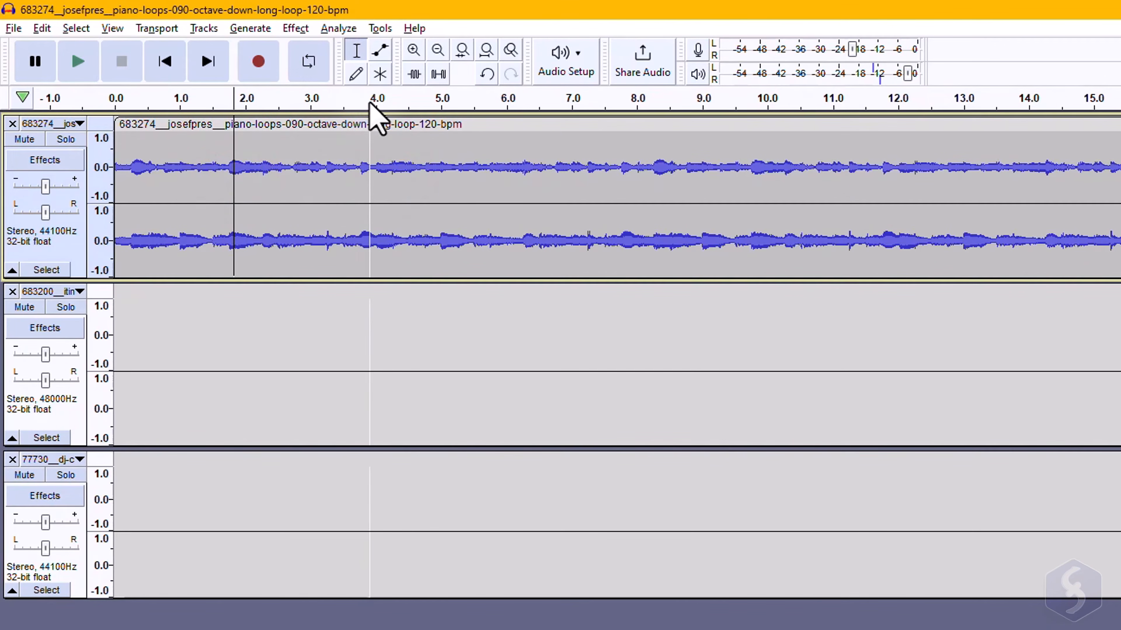
pyautogui.click(370, 101)
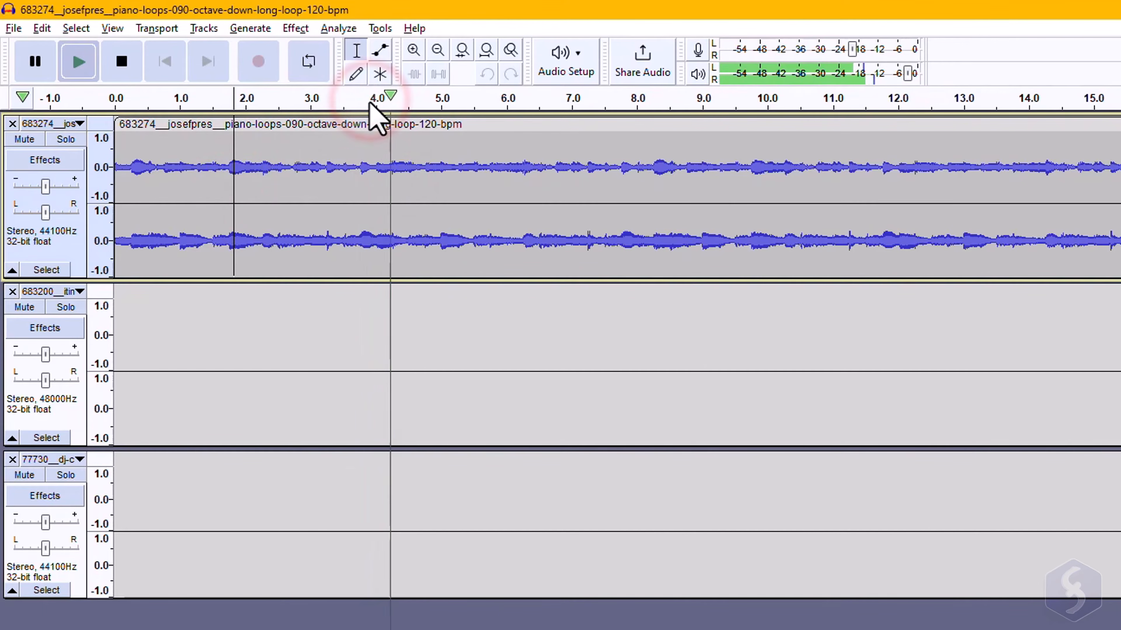
pyautogui.click(710, 101)
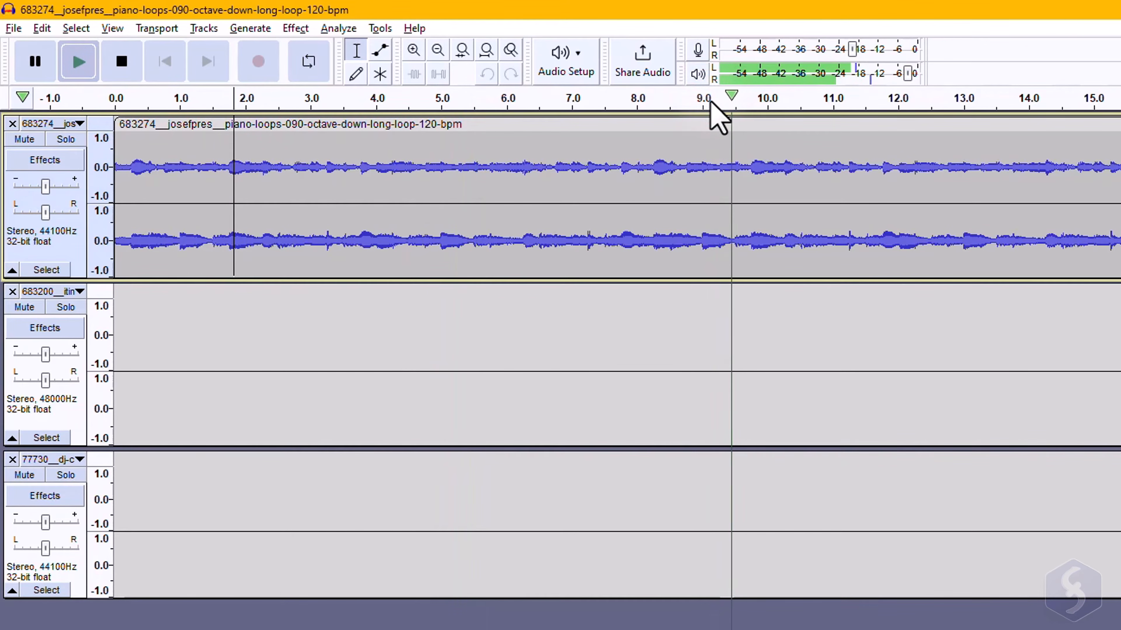
# Step: Play the piano track from about 13.7 and 3.9 seconds on the timeline and raise the playback level to maximum
pyautogui.click(1007, 99)
pyautogui.click(367, 100)
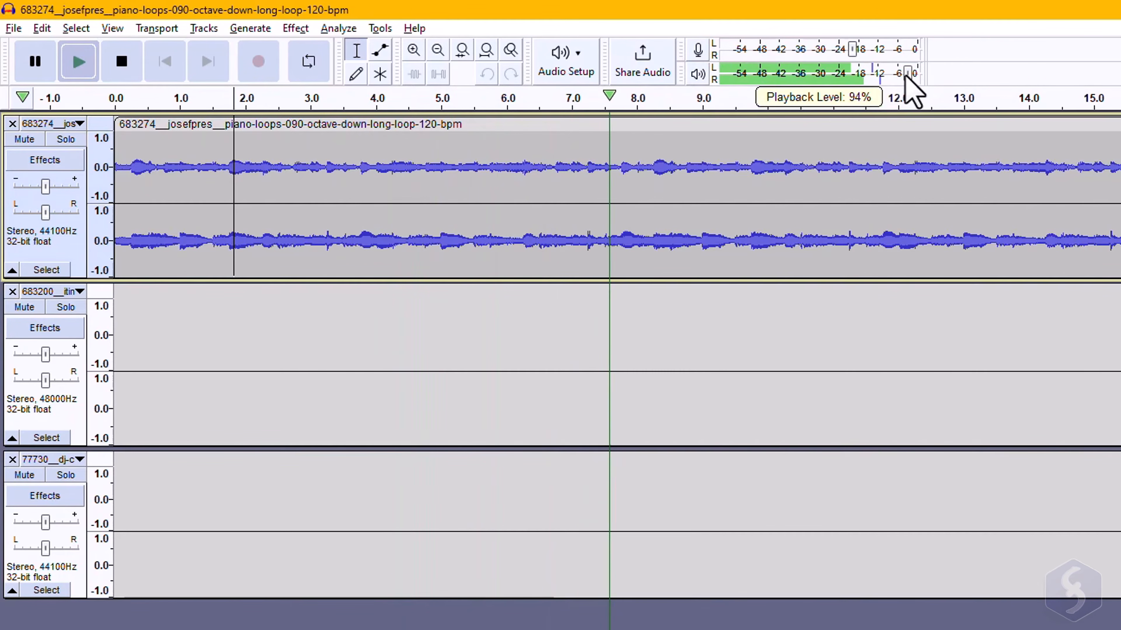
pyautogui.moveTo(908, 74)
pyautogui.mouseDown()
pyautogui.moveTo(818, 75)
pyautogui.moveTo(909, 75)
pyautogui.mouseUp()
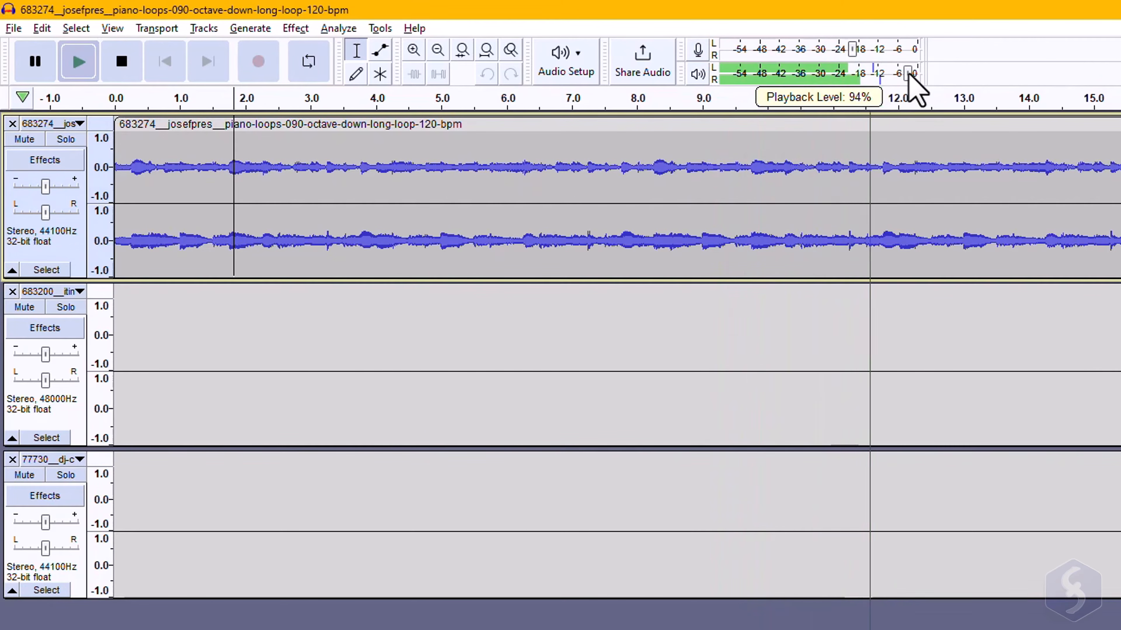
pyautogui.moveTo(909, 75); pyautogui.dragTo(918, 75)
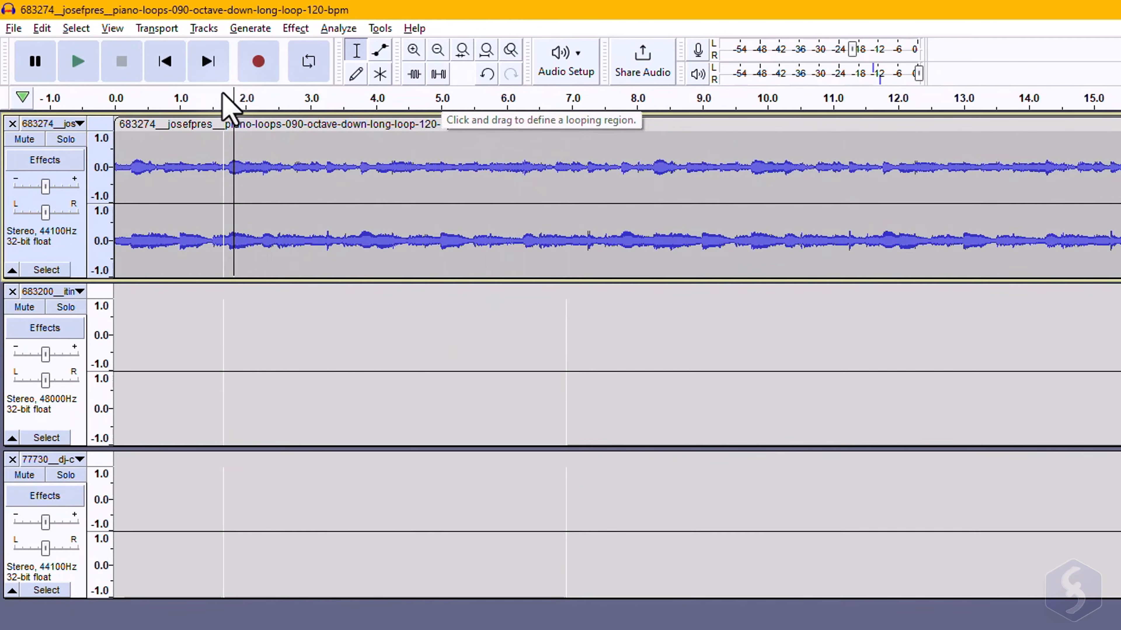
# Step: Define a loop region from about 1.7 to 3.9 seconds and play it, switching looping off before stopping and back on
pyautogui.moveTo(223, 91); pyautogui.dragTo(314, 99)
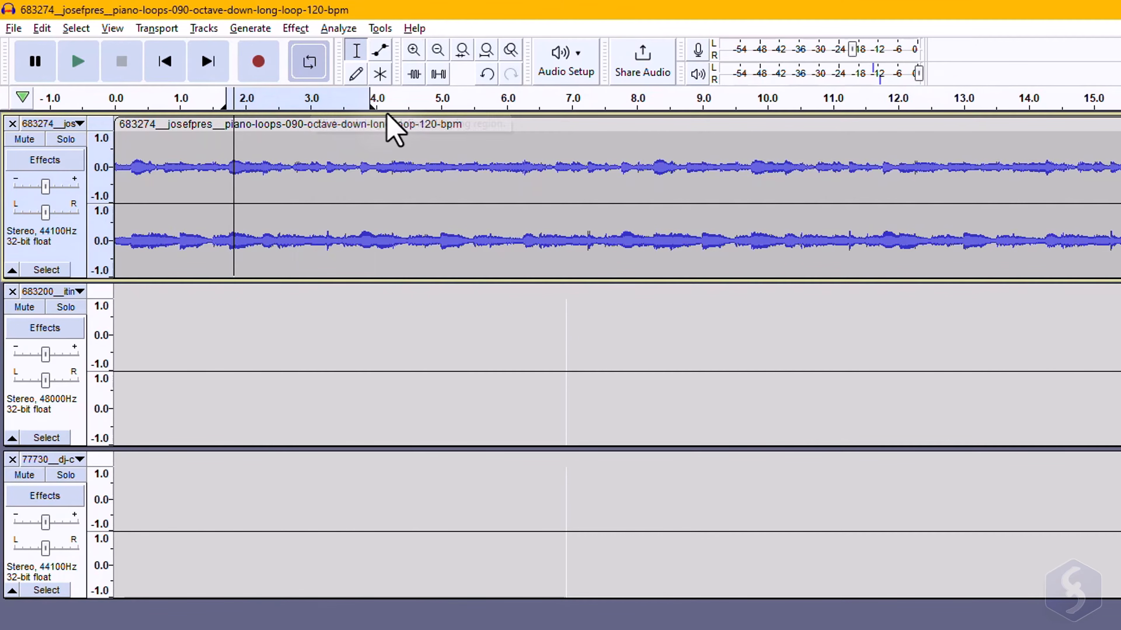
pyautogui.click(78, 62)
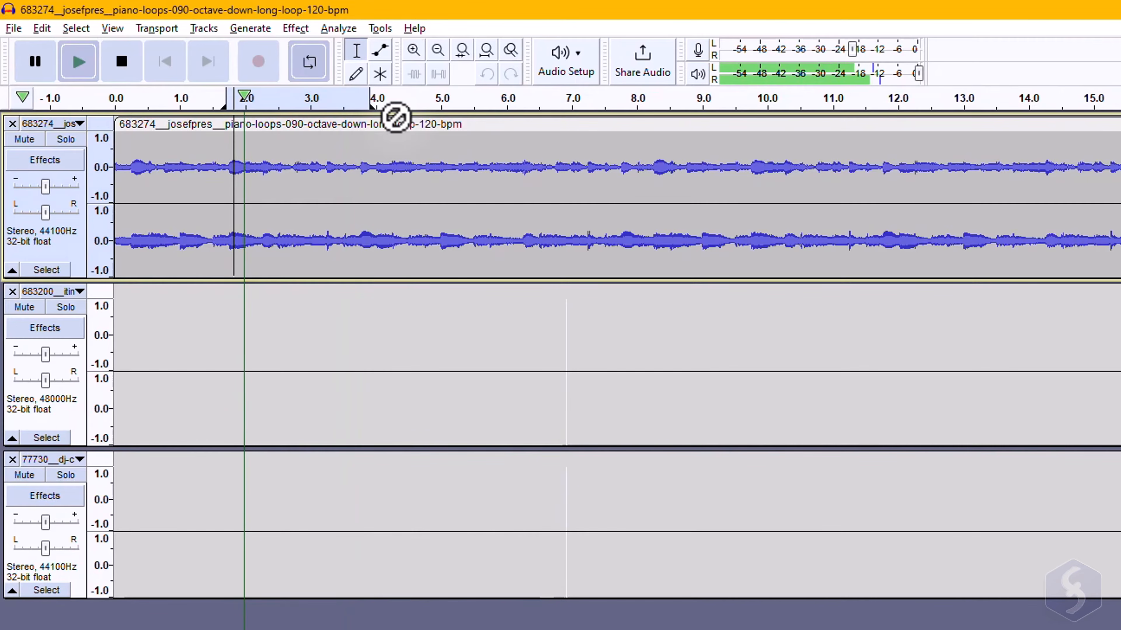
pyautogui.click(303, 62)
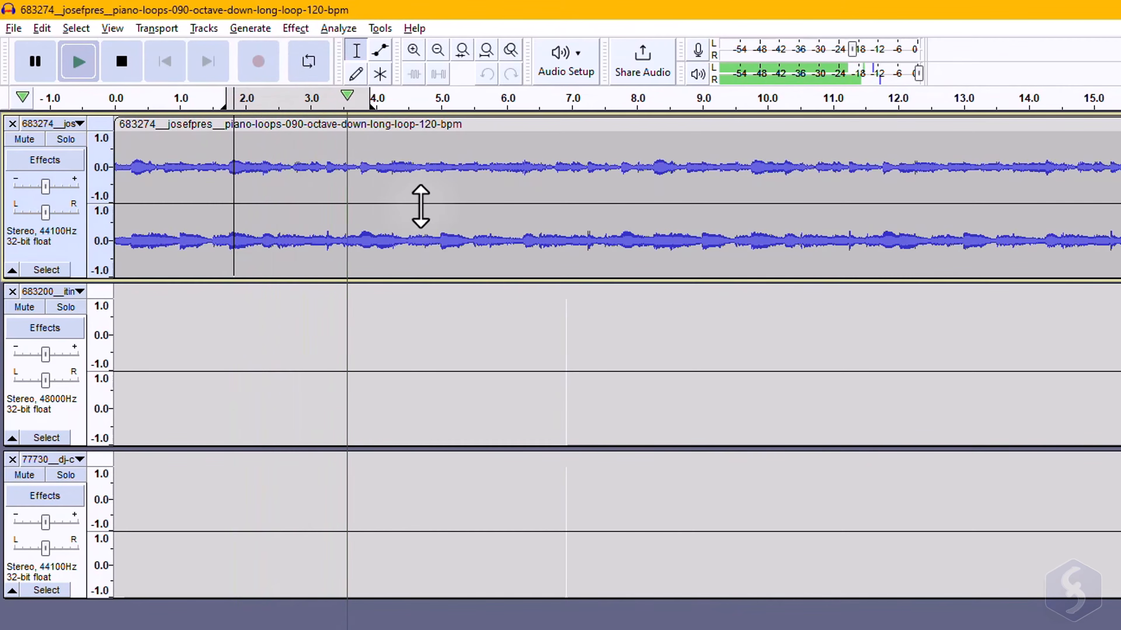
pyautogui.click(122, 61)
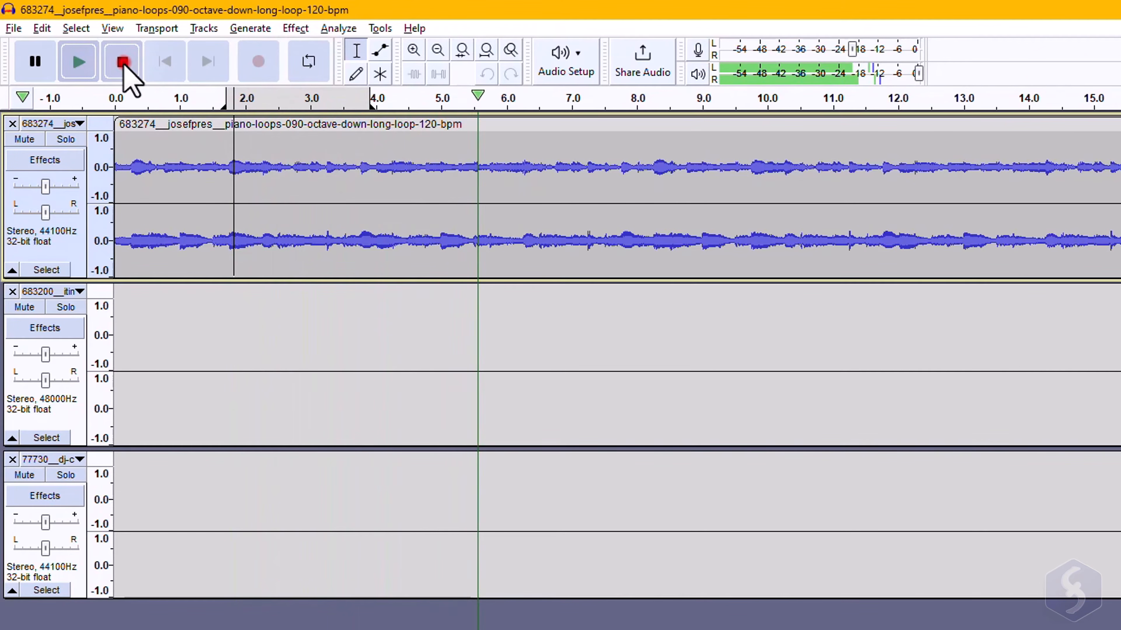
pyautogui.click(308, 67)
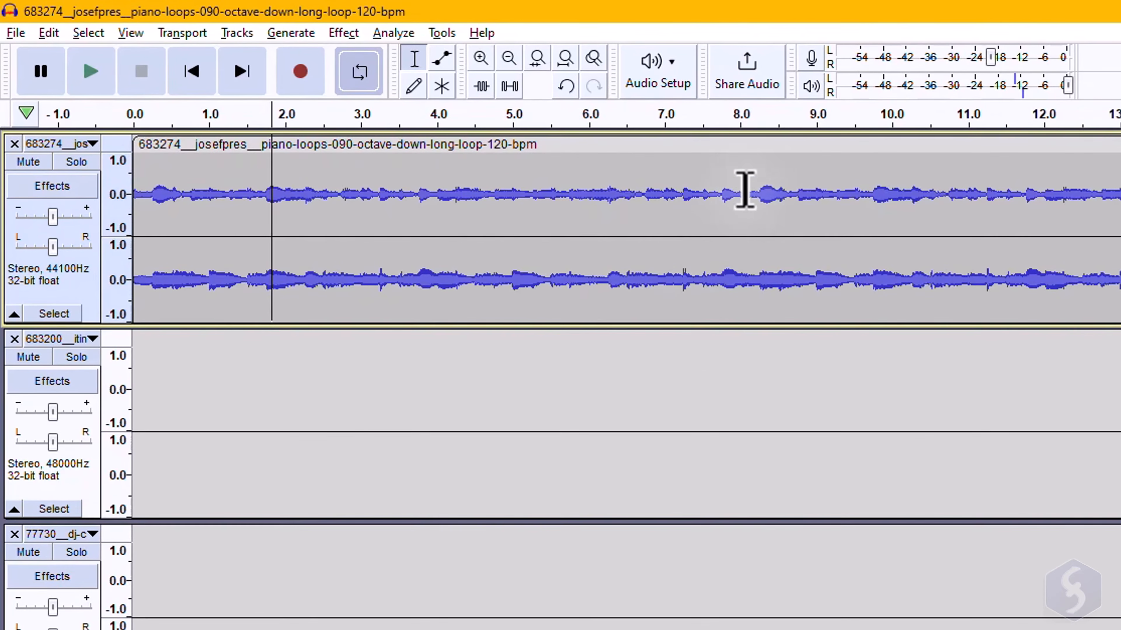
# Step: Open the audio setup options and add an empty stereo track below the existing tracks
pyautogui.click(681, 71)
pyautogui.click(719, 176)
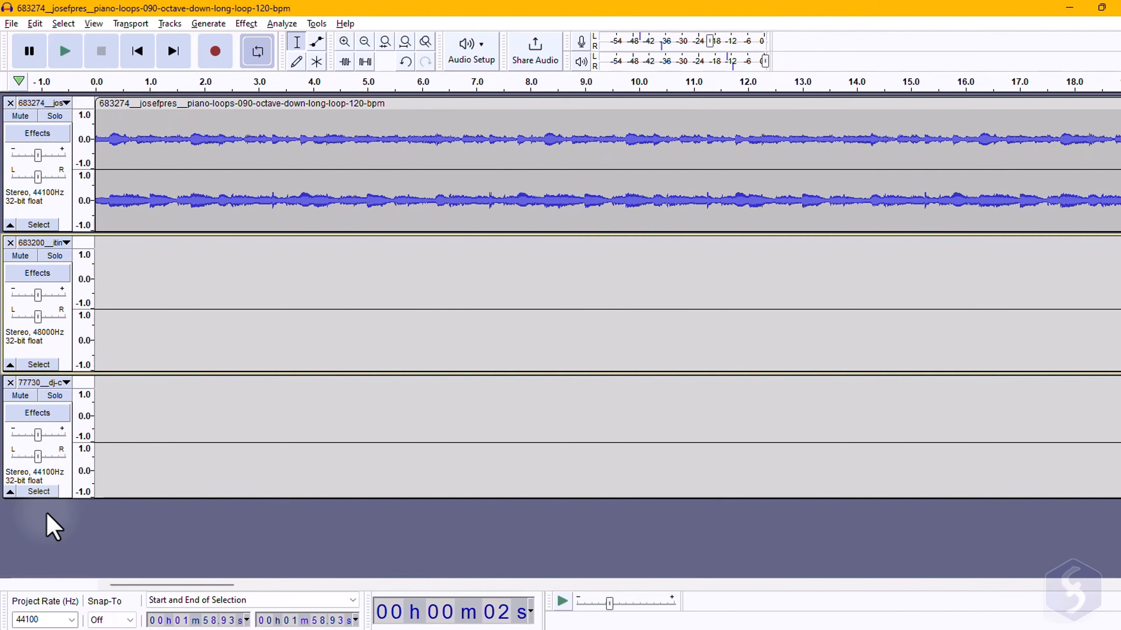
pyautogui.rightClick(44, 517)
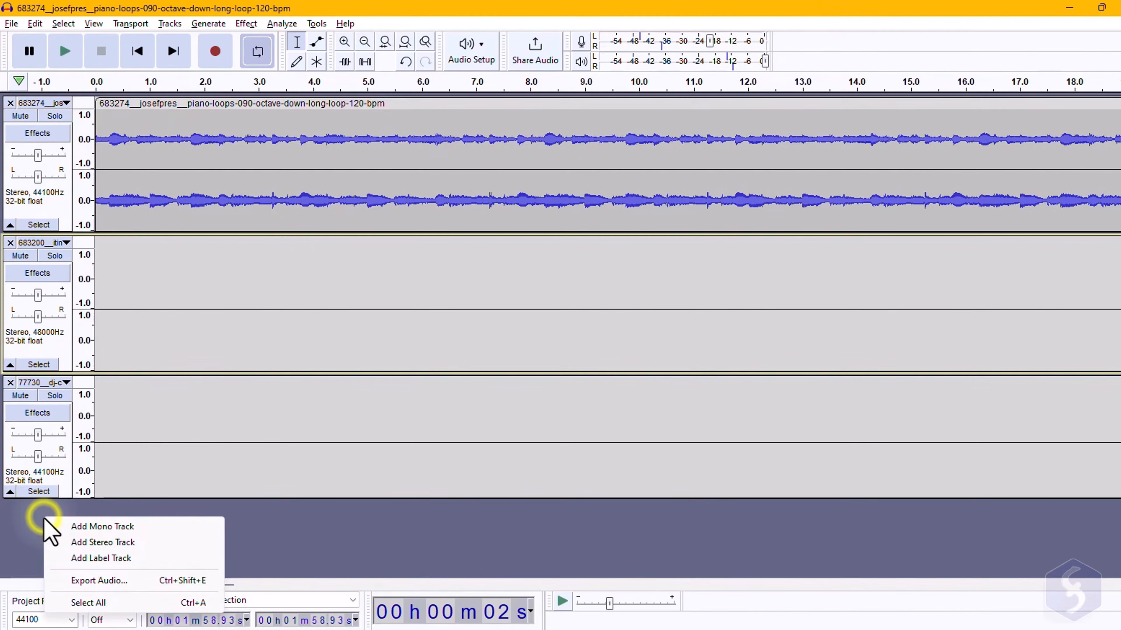
pyautogui.click(103, 542)
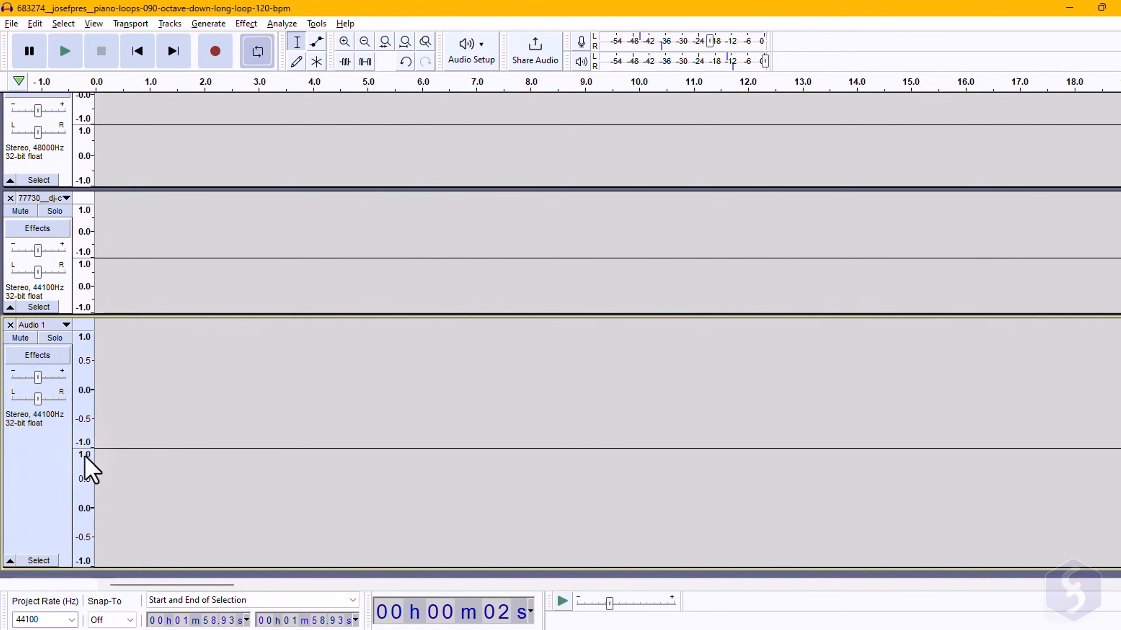
# Step: Record about 11.5 seconds of audio into the new stereo track, starting at about 0.5 seconds
pyautogui.scroll(-1, 144, 409)
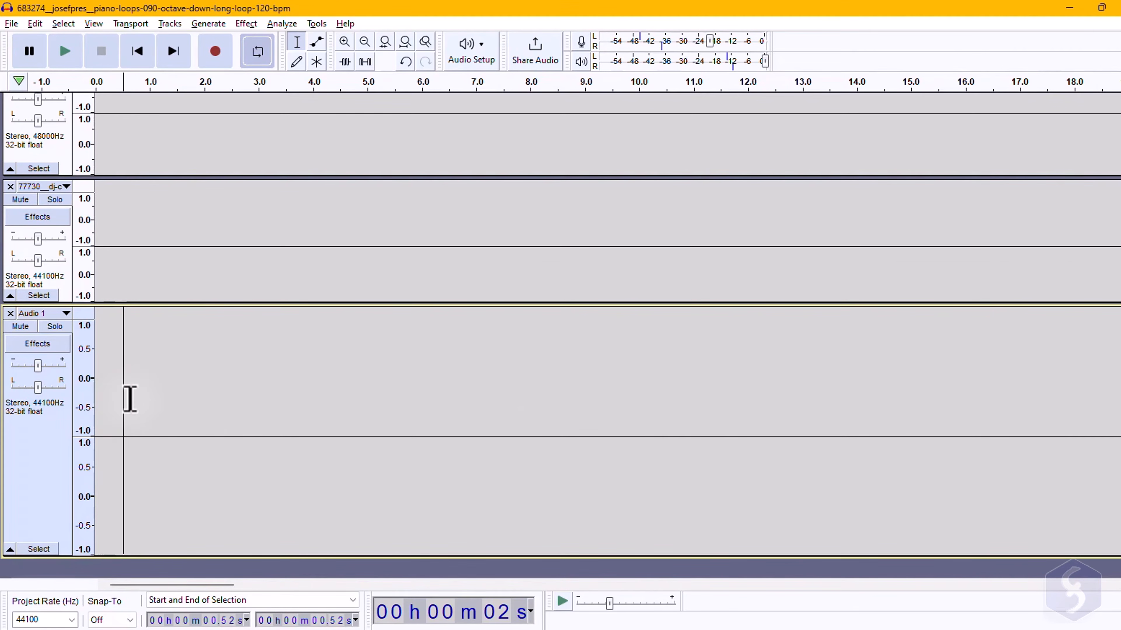
pyautogui.click(212, 57)
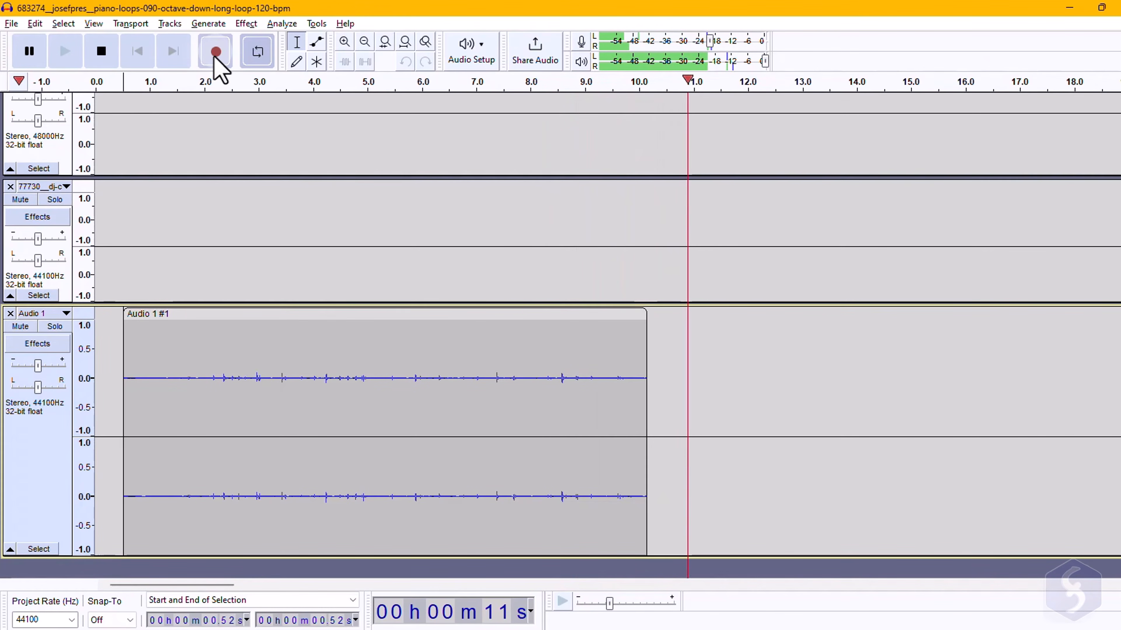
pyautogui.click(102, 53)
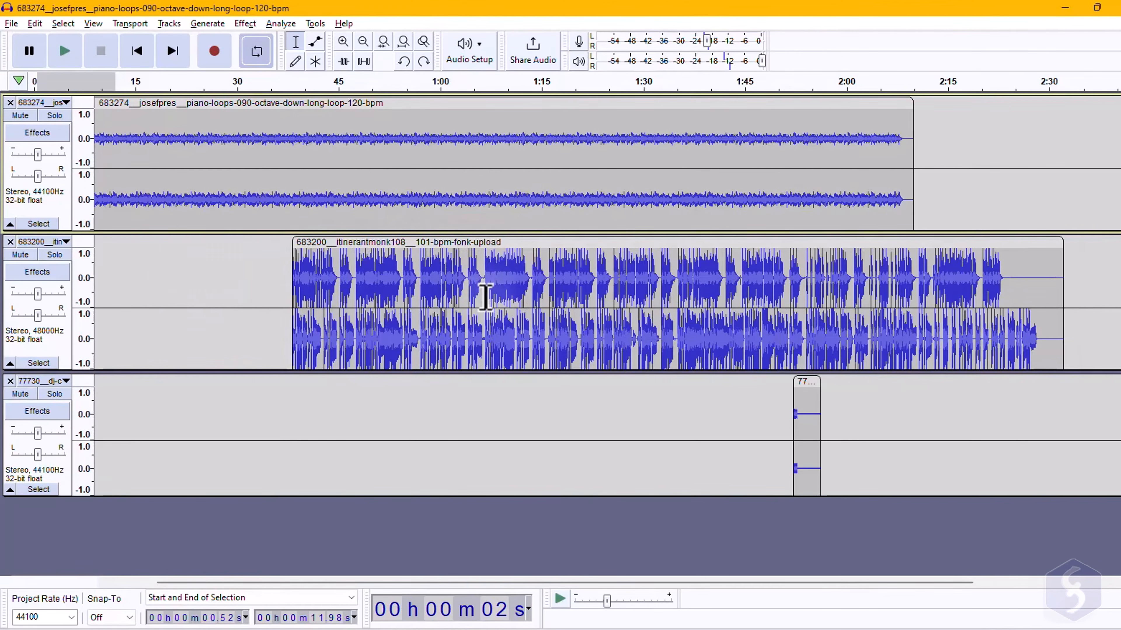
# Step: Select the fonk clip, the piano clip and the short DJ clip one after another
pyautogui.click(512, 238)
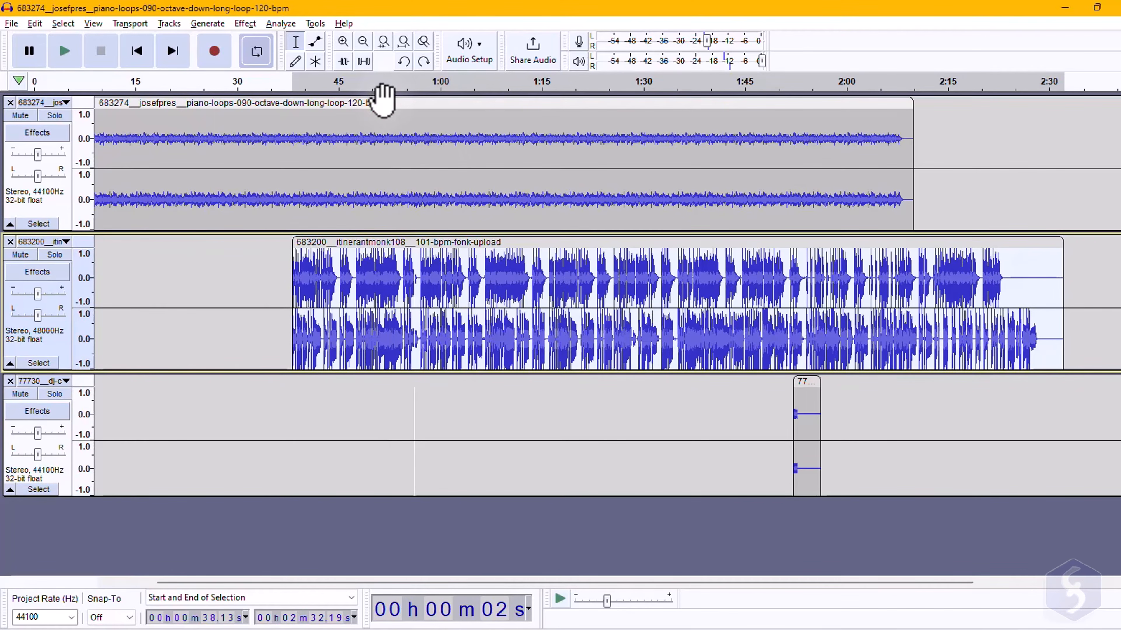
pyautogui.click(381, 102)
pyautogui.click(804, 382)
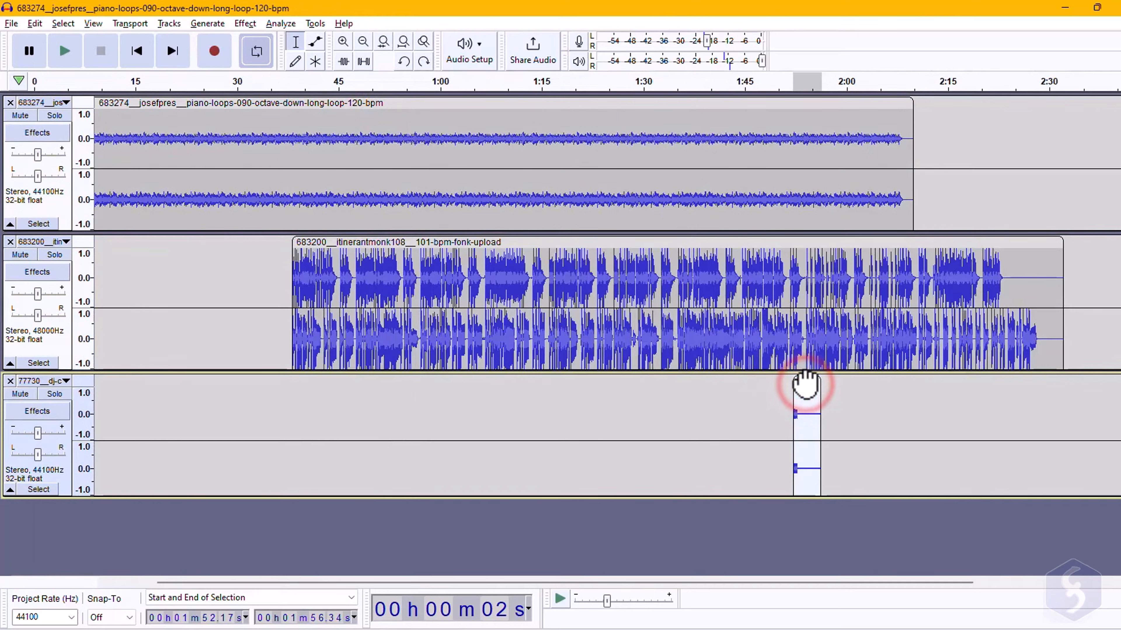
# Step: Move the short DJ clip to the piano track at about 2:20 and back to its own track at about 0:30, then undo both moves
pyautogui.moveTo(808, 383); pyautogui.dragTo(587, 398)
pyautogui.moveTo(278, 313); pyautogui.dragTo(250, 417)
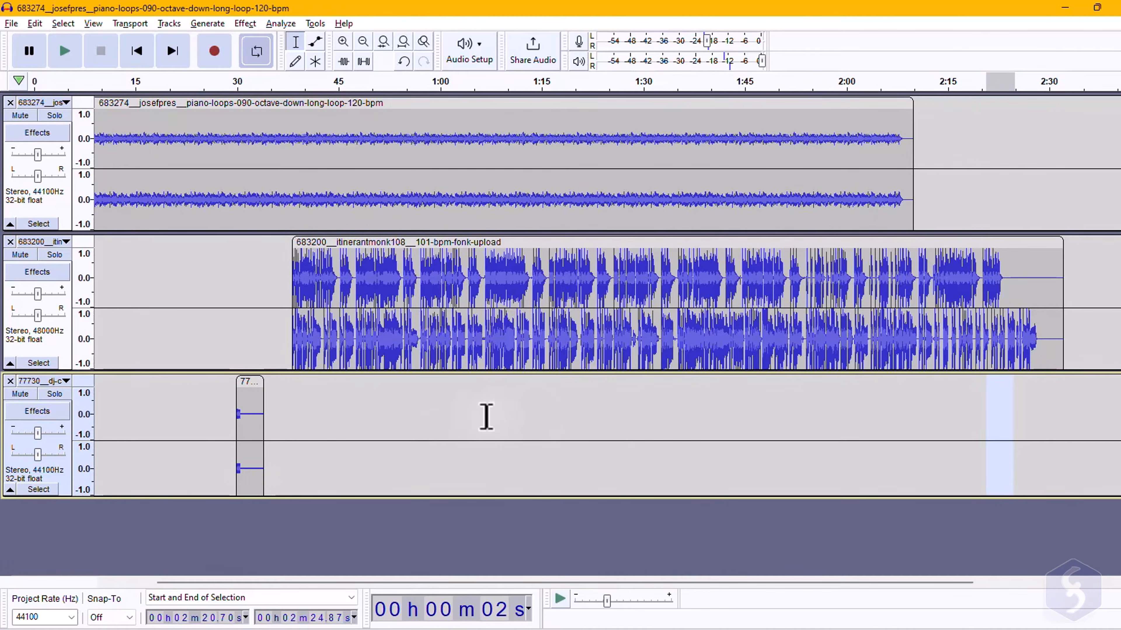
pyautogui.hotkey('ctrl', 'z')
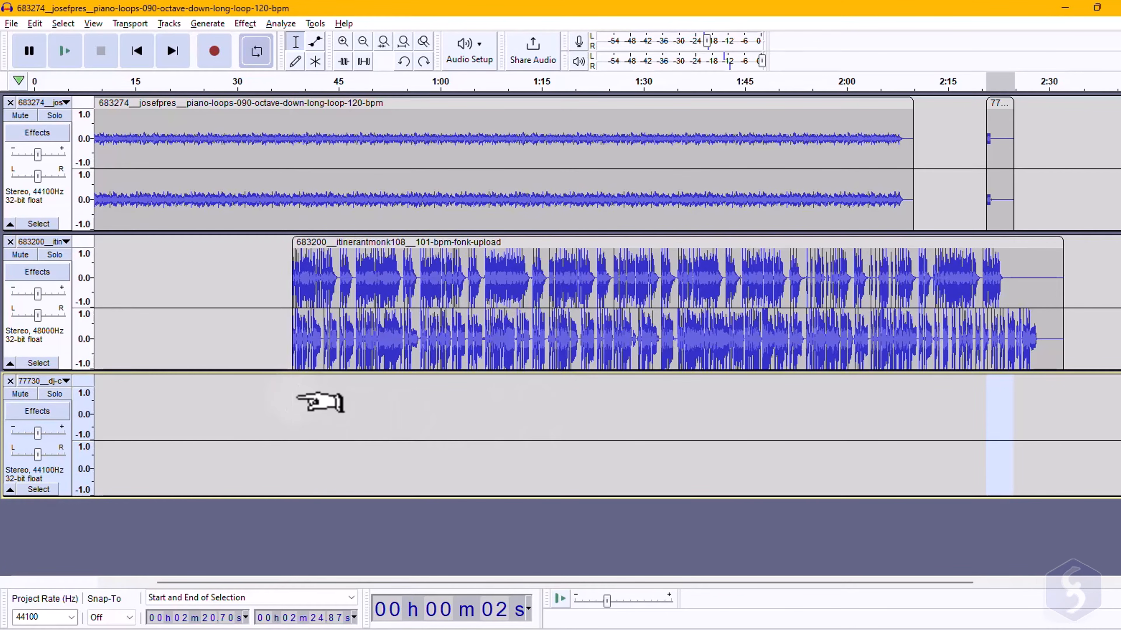
pyautogui.hotkey('ctrl', 'z')
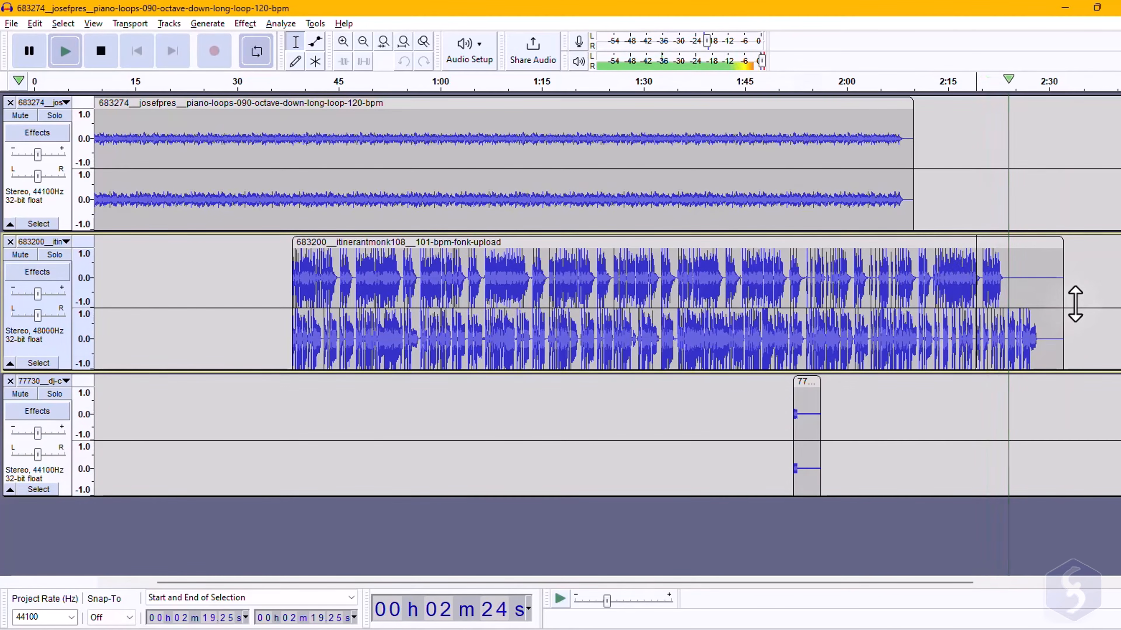
# Step: Stop playback, trim the end of the fonk clip to about 2:20, check playback and undo the trim
pyautogui.press('space')
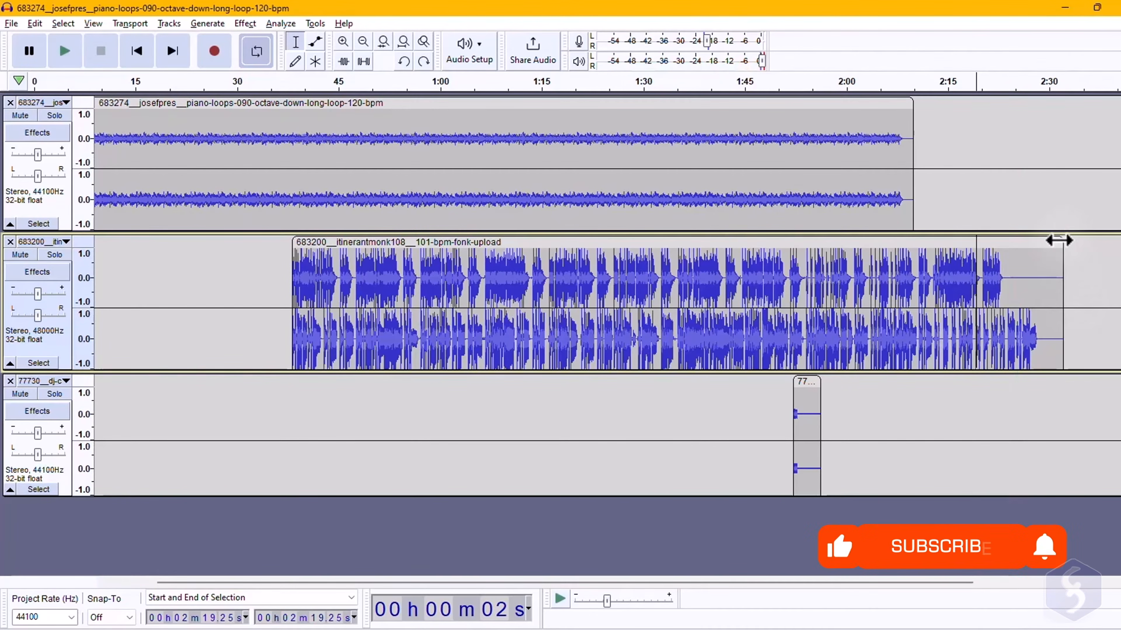
pyautogui.moveTo(1061, 246); pyautogui.dragTo(984, 246)
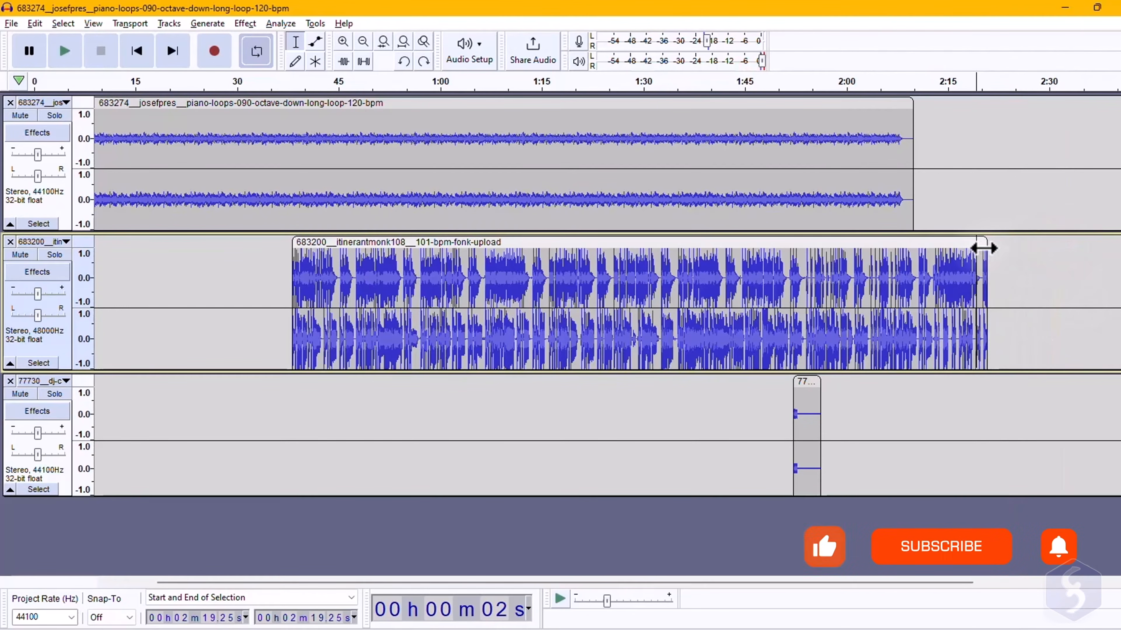
pyautogui.press('space')
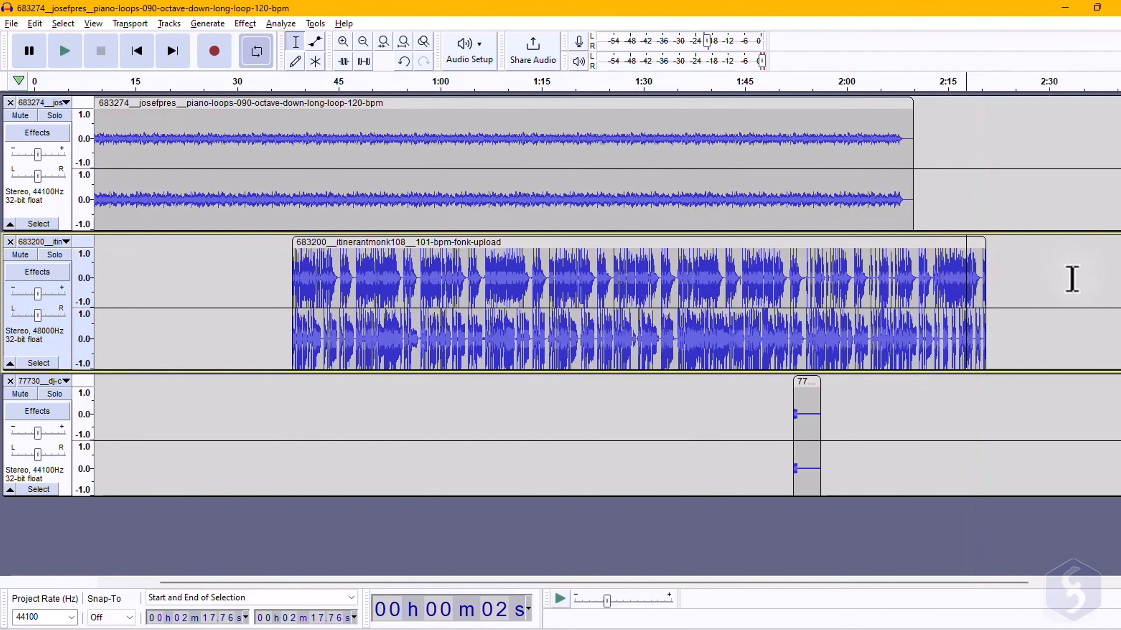
pyautogui.hotkey('ctrl', 'z')
# Step: Split the piano clip at about 1:28 and again at about 0:37
pyautogui.click(453, 138)
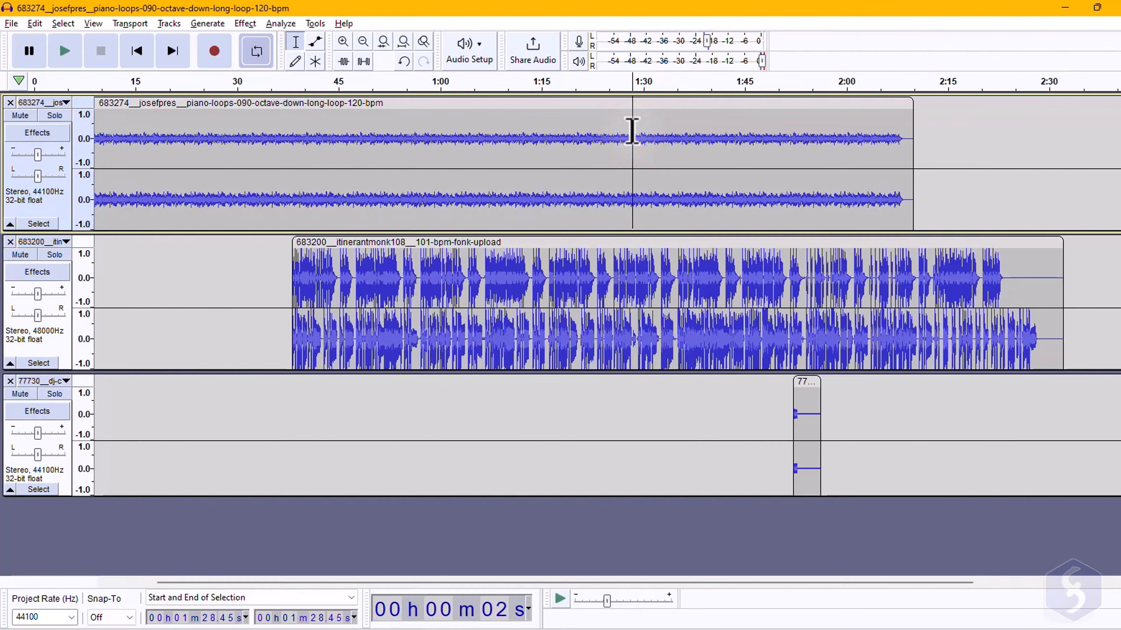
pyautogui.hotkey('ctrl', 'i')
pyautogui.click(286, 132)
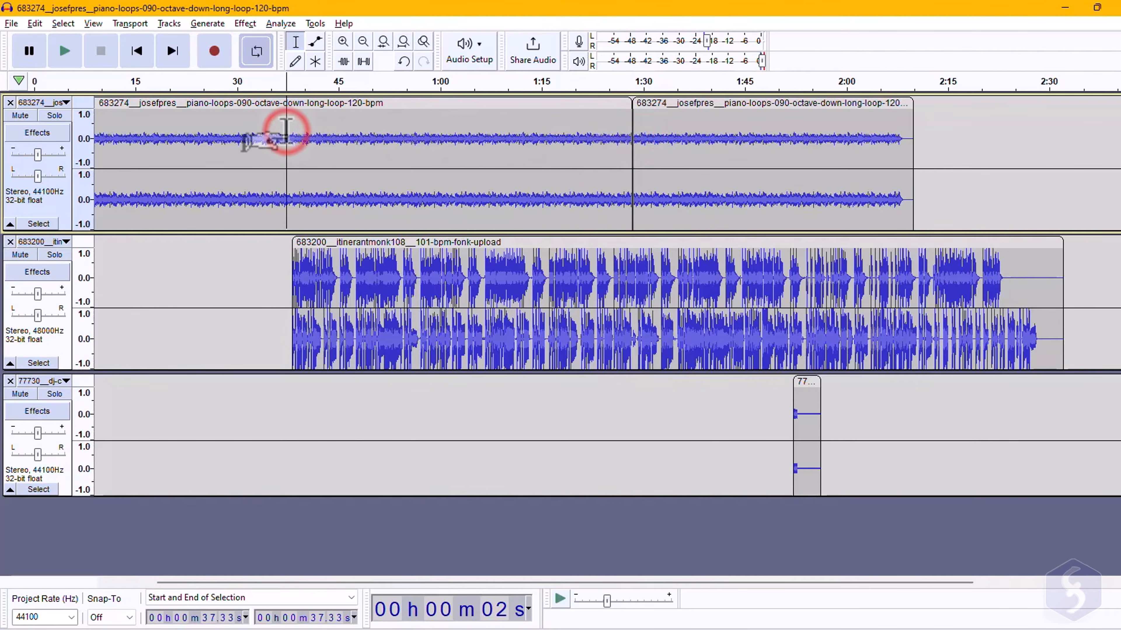
pyautogui.hotkey('ctrl', 'i')
# Step: Split the fonk clip at about 1:06 and move its second part about 11 seconds later on the timeline
pyautogui.click(482, 295)
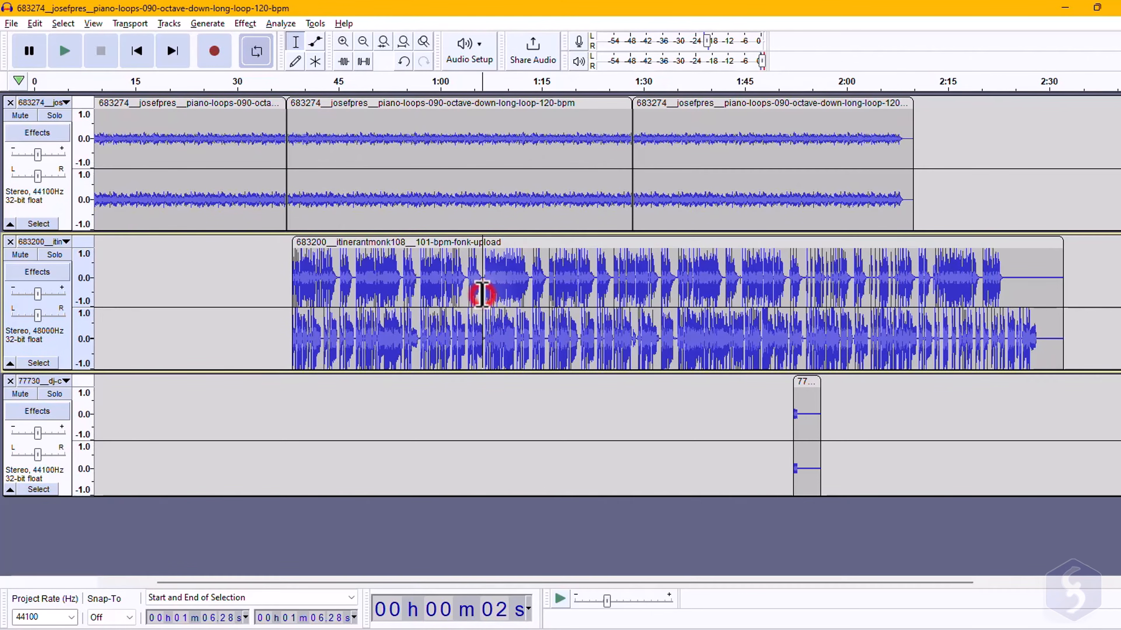
pyautogui.hotkey('ctrl', 'i')
pyautogui.moveTo(570, 243); pyautogui.dragTo(647, 243)
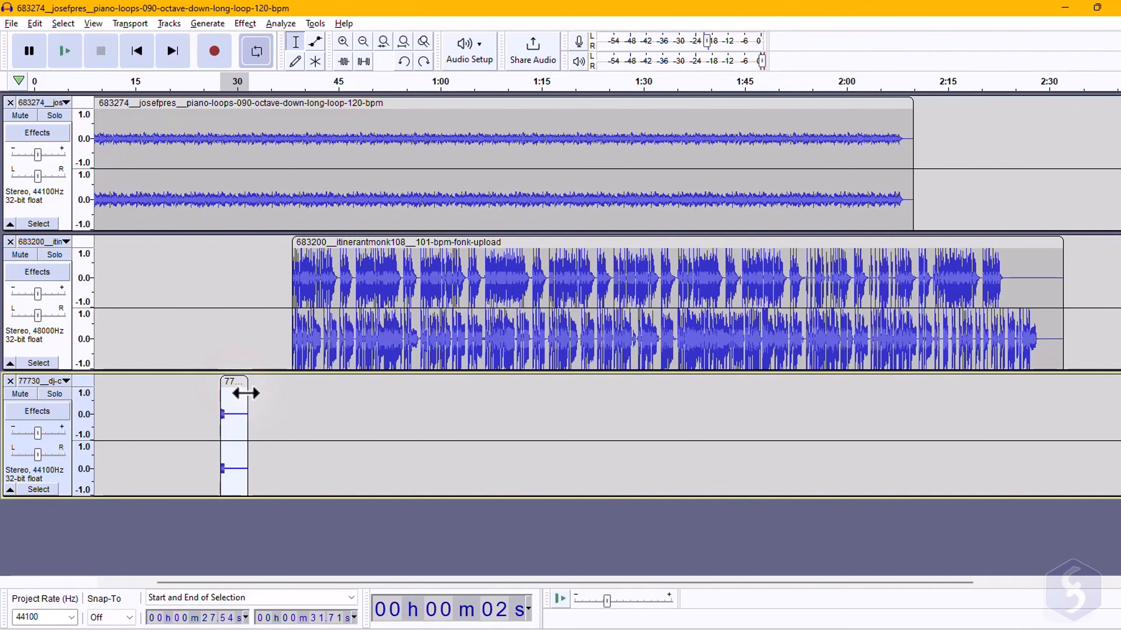
# Step: Paste copies of the short DJ clip on its own track at about 0:50 and 1:10
pyautogui.click(373, 392)
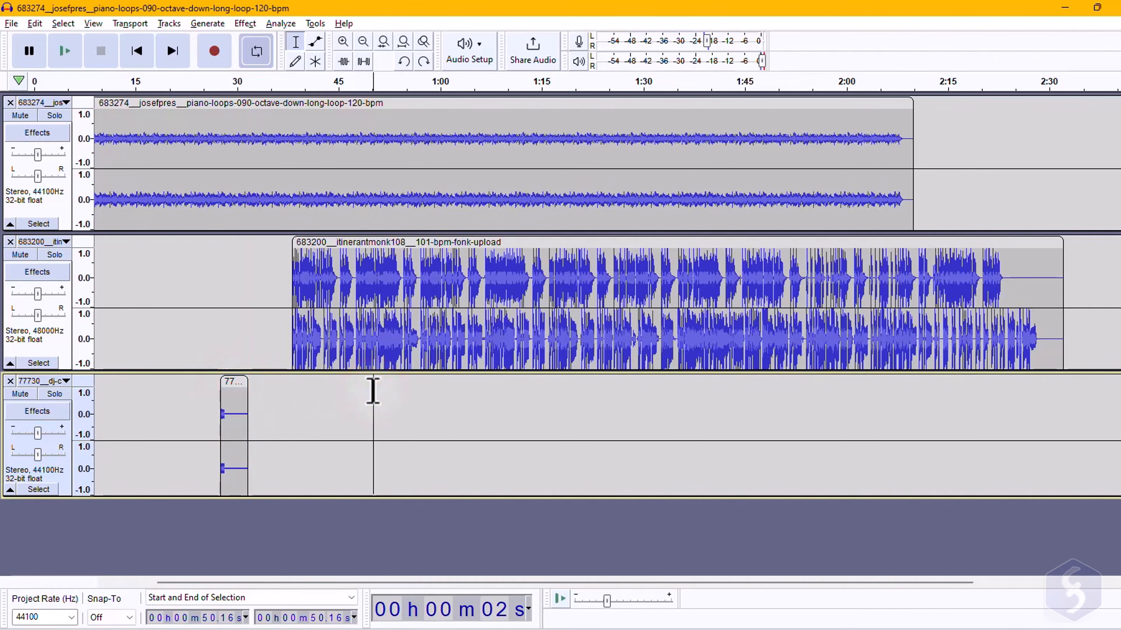
pyautogui.hotkey('ctrl', 'v')
pyautogui.click(508, 416)
pyautogui.hotkey('ctrl', 'v')
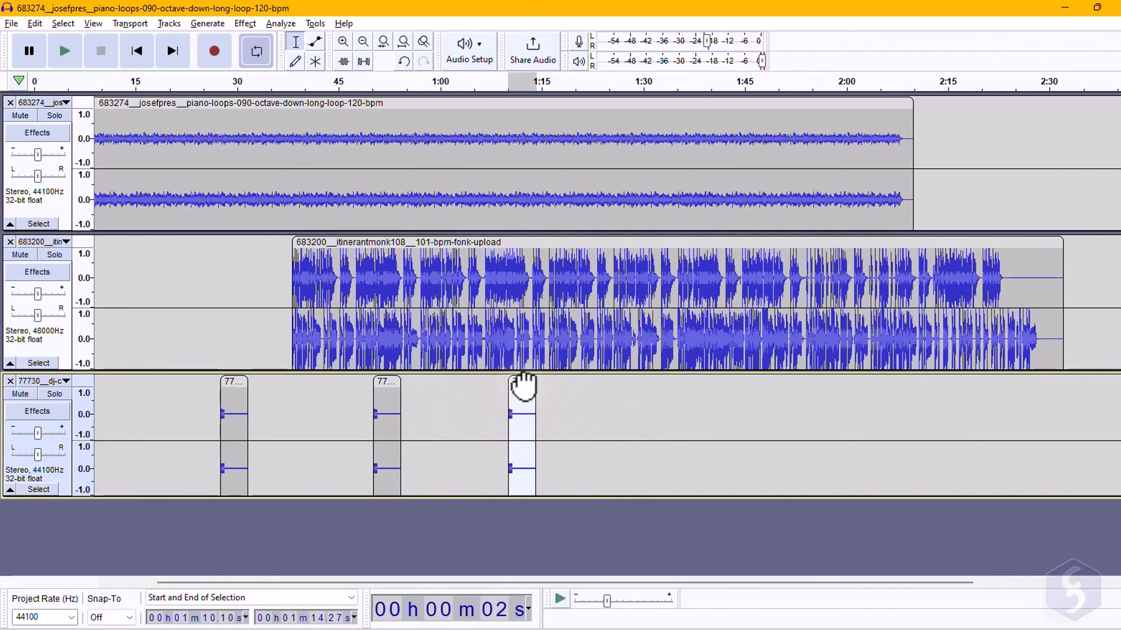
# Step: Delete both pasted copies of the DJ clip
pyautogui.press('Delete')
pyautogui.click(388, 379)
pyautogui.press('Delete')
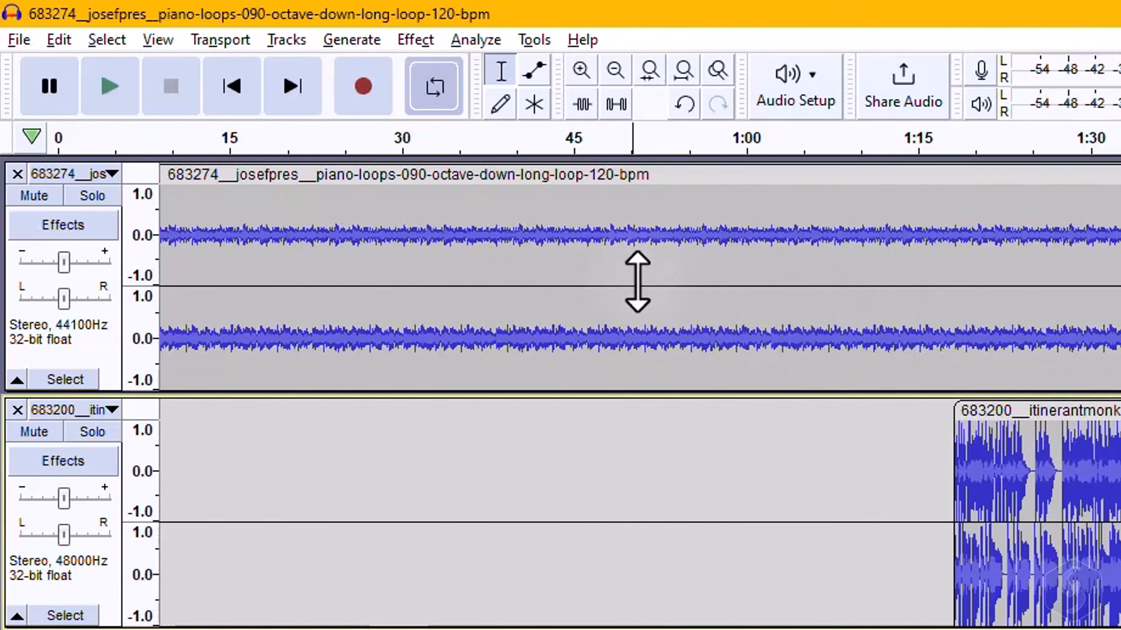
# Step: Select several ranges of the piano track, including about 0:51 to 1:08 and 0:51 to 1:03, and clear the selection
pyautogui.click(372, 152)
pyautogui.moveTo(644, 248); pyautogui.dragTo(838, 243)
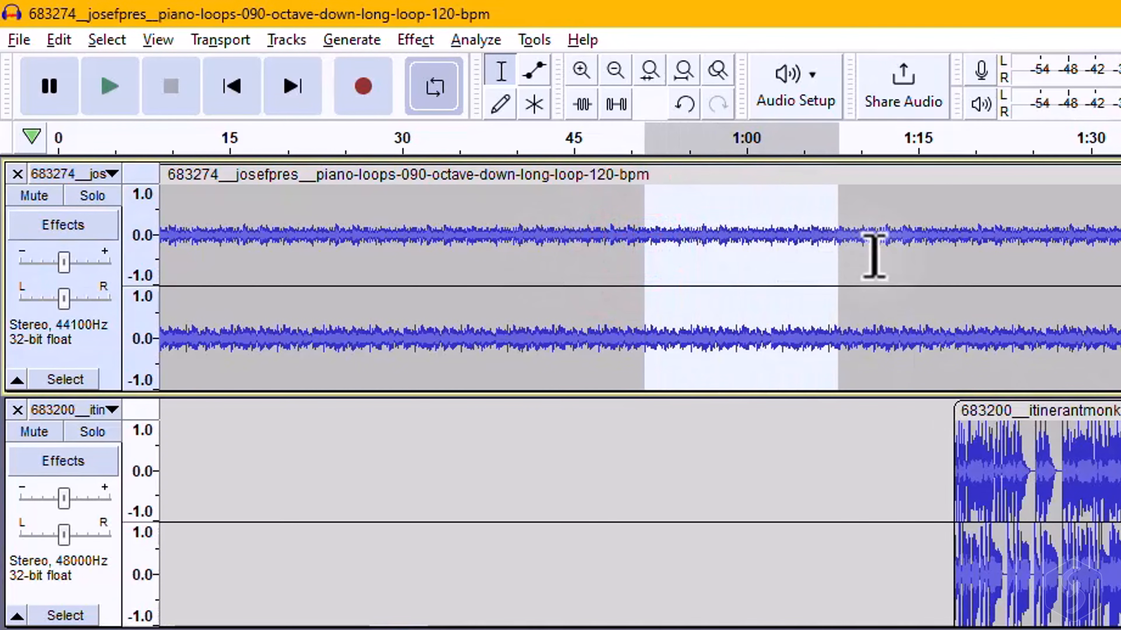
pyautogui.click(569, 263)
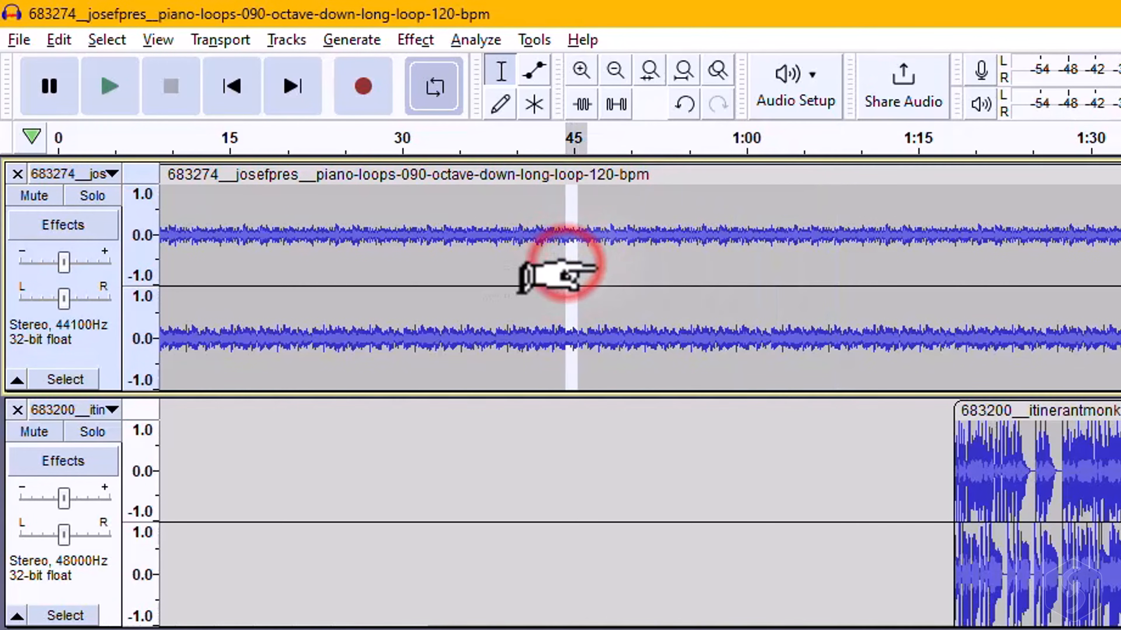
pyautogui.moveTo(569, 265); pyautogui.dragTo(638, 262)
pyautogui.click(780, 252)
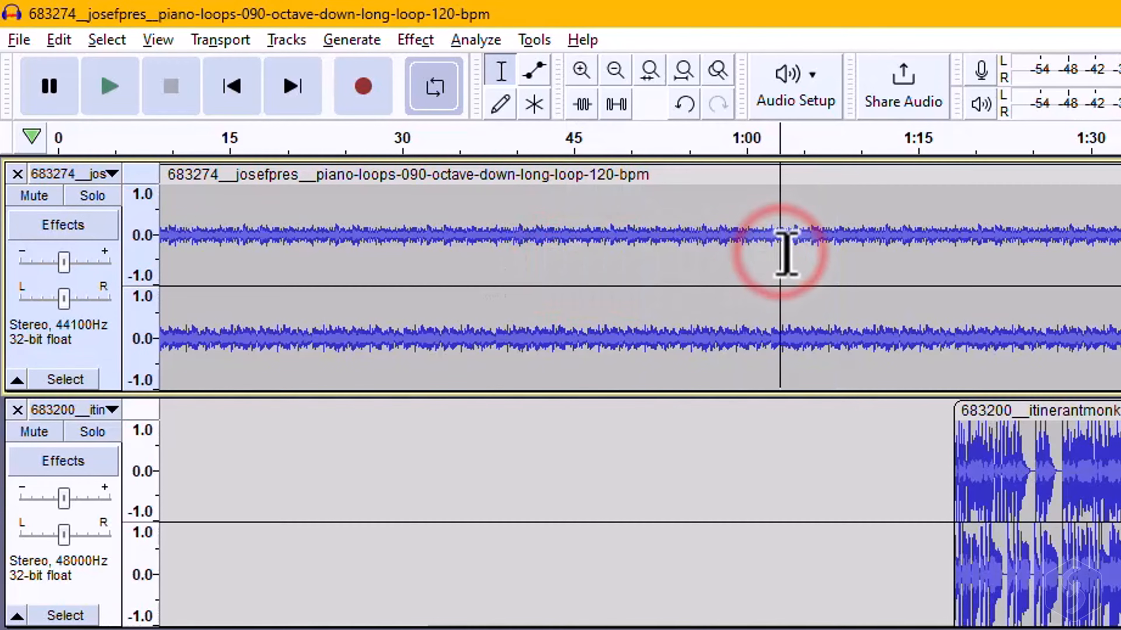
pyautogui.moveTo(777, 257); pyautogui.dragTo(648, 261)
pyautogui.click(856, 282)
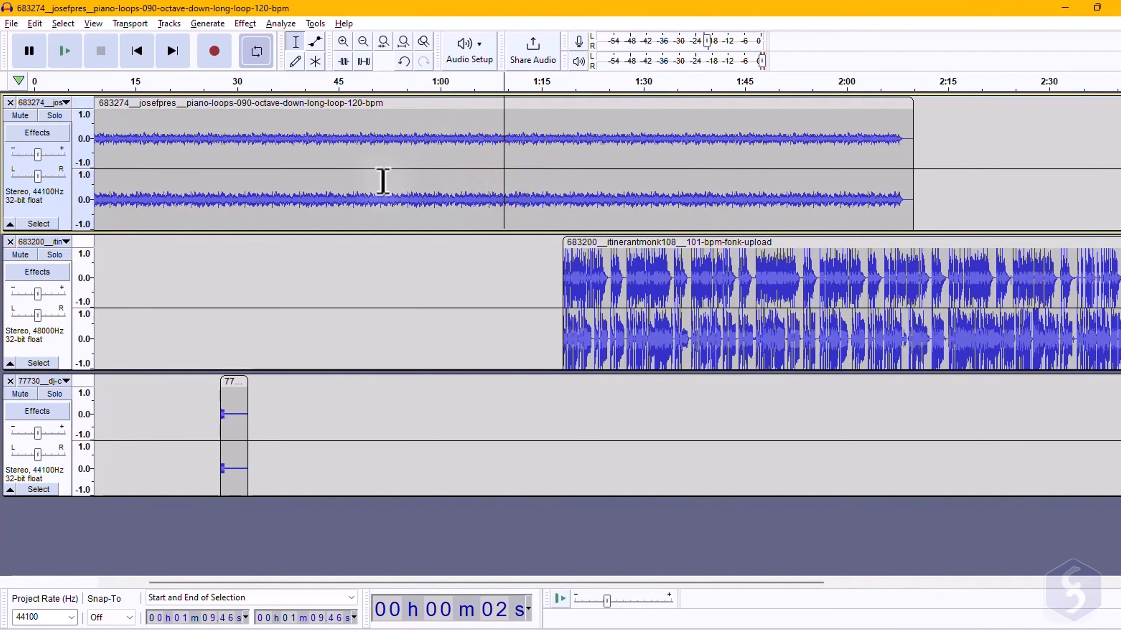
# Step: Delete the piano track section from about 0:47 to 1:00
pyautogui.moveTo(350, 142); pyautogui.dragTo(439, 140)
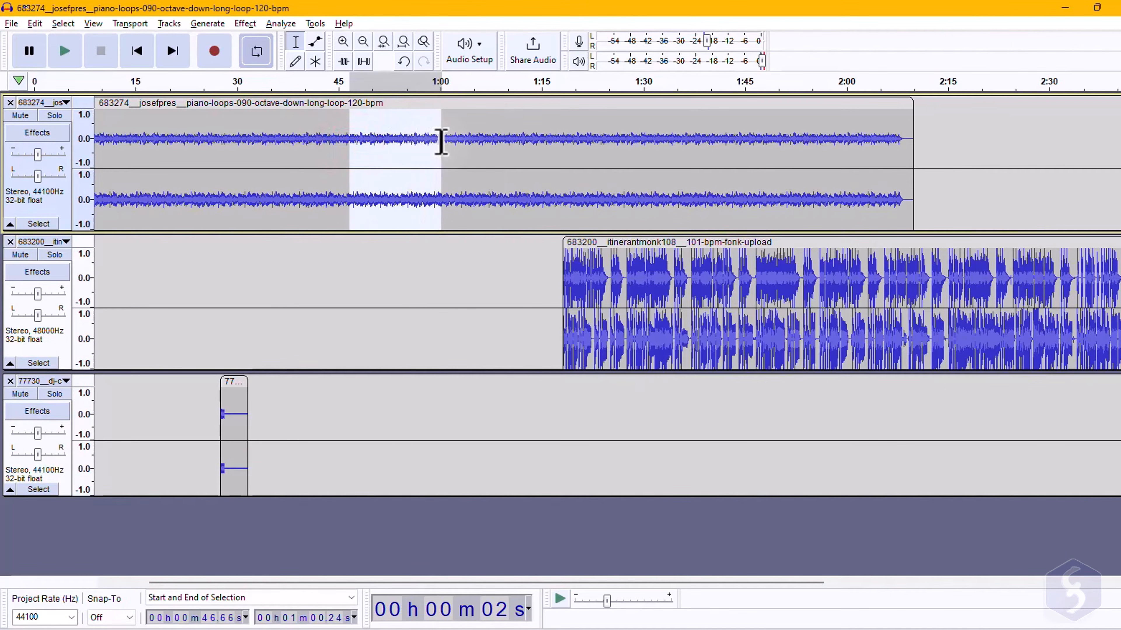
pyautogui.press('Delete')
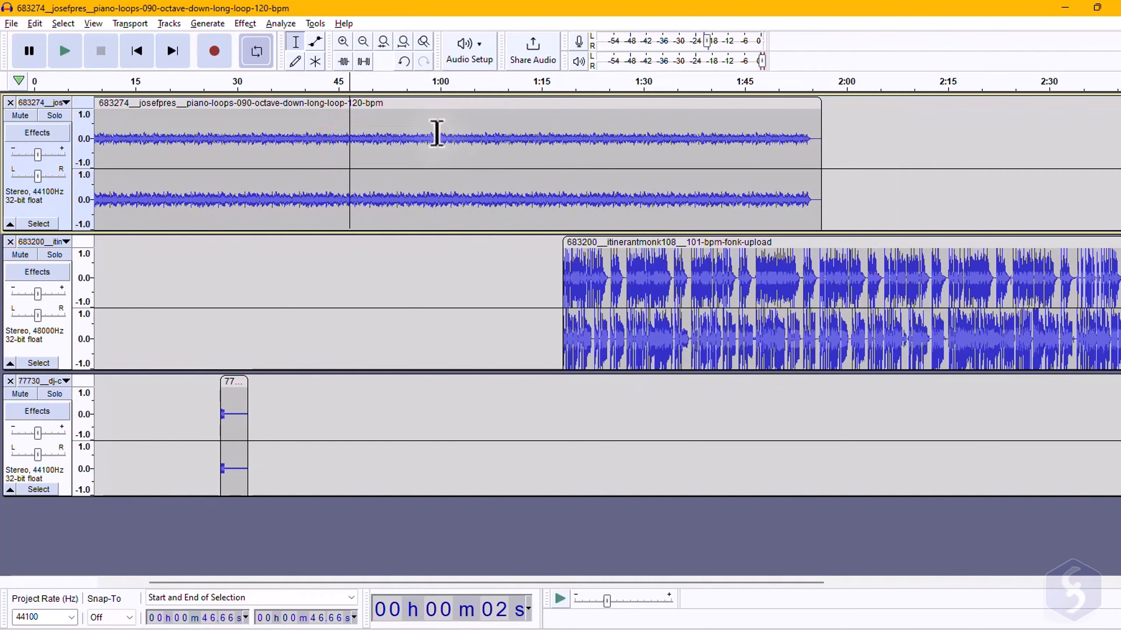
# Step: Undo the last piano section deletion and silence the selected range from about 0:47 to 1:00
pyautogui.hotkey('ctrl', 'z')
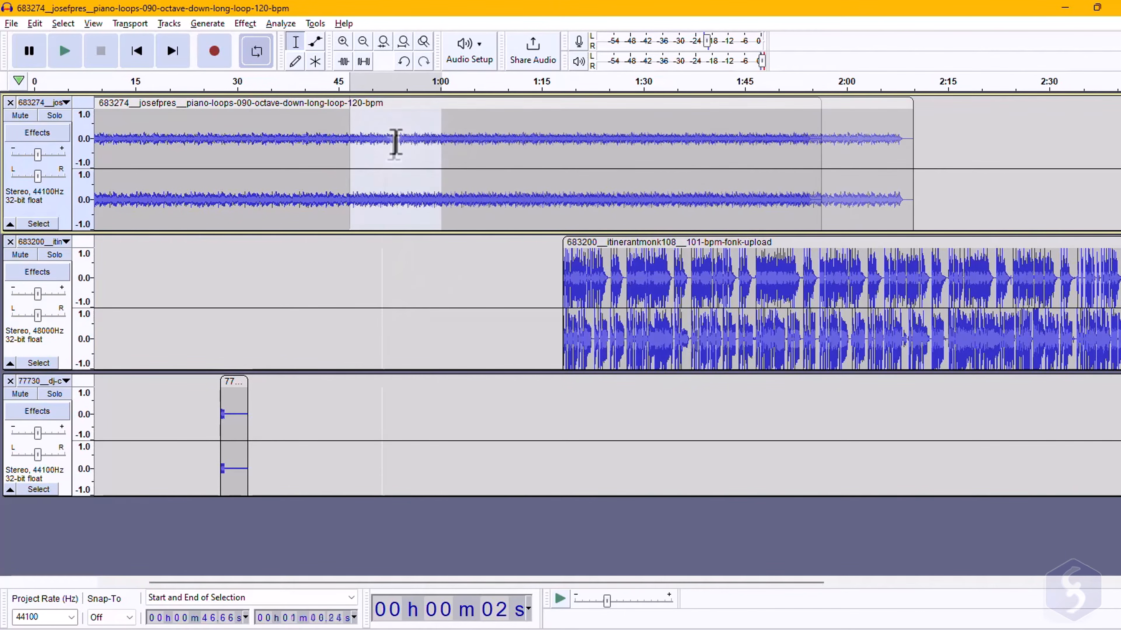
pyautogui.click(364, 62)
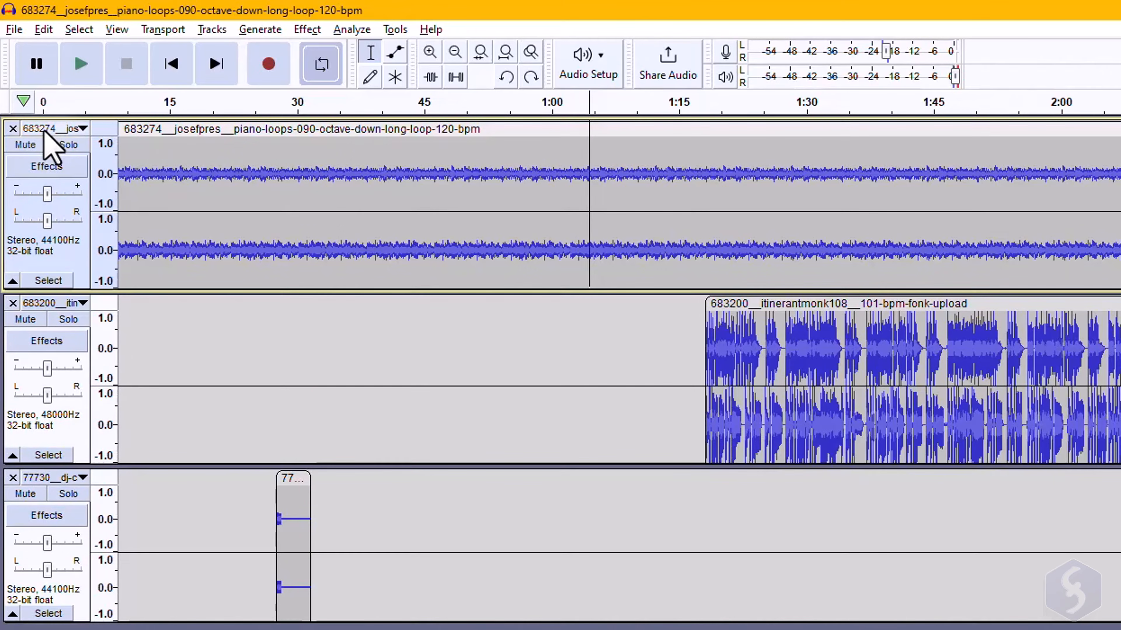
# Step: Collapse and expand the piano track, and do the same with the 101-bpm fonk track
pyautogui.click(12, 281)
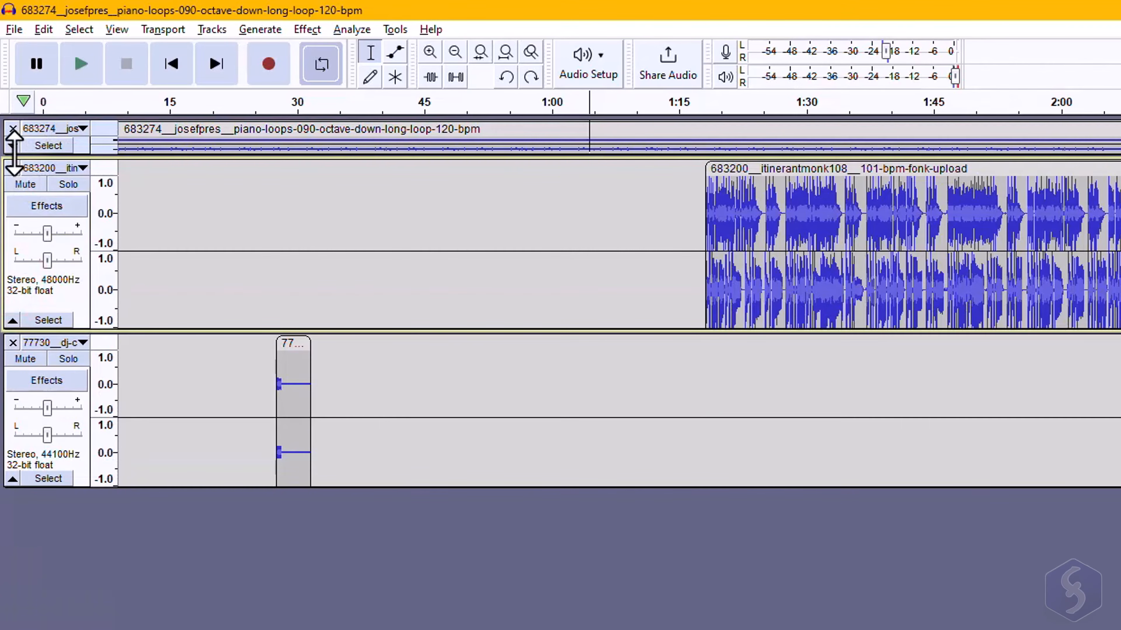
pyautogui.click(12, 142)
pyautogui.click(12, 455)
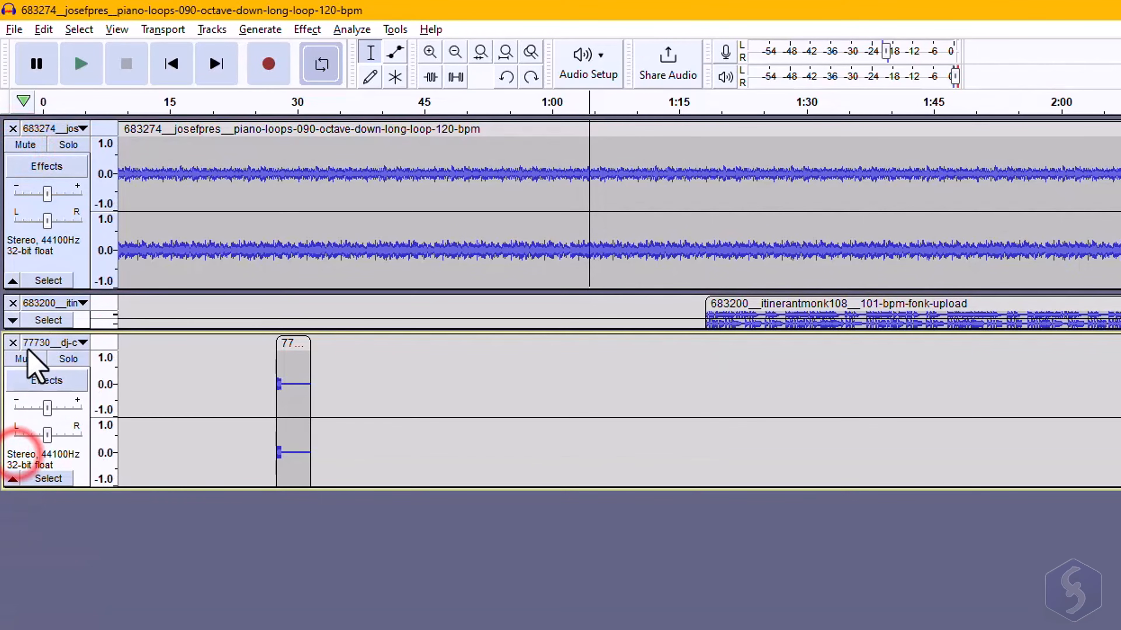
pyautogui.click(12, 318)
# Step: Play the project while muting and unmuting the piano track, and toggle its solo state
pyautogui.press('space')
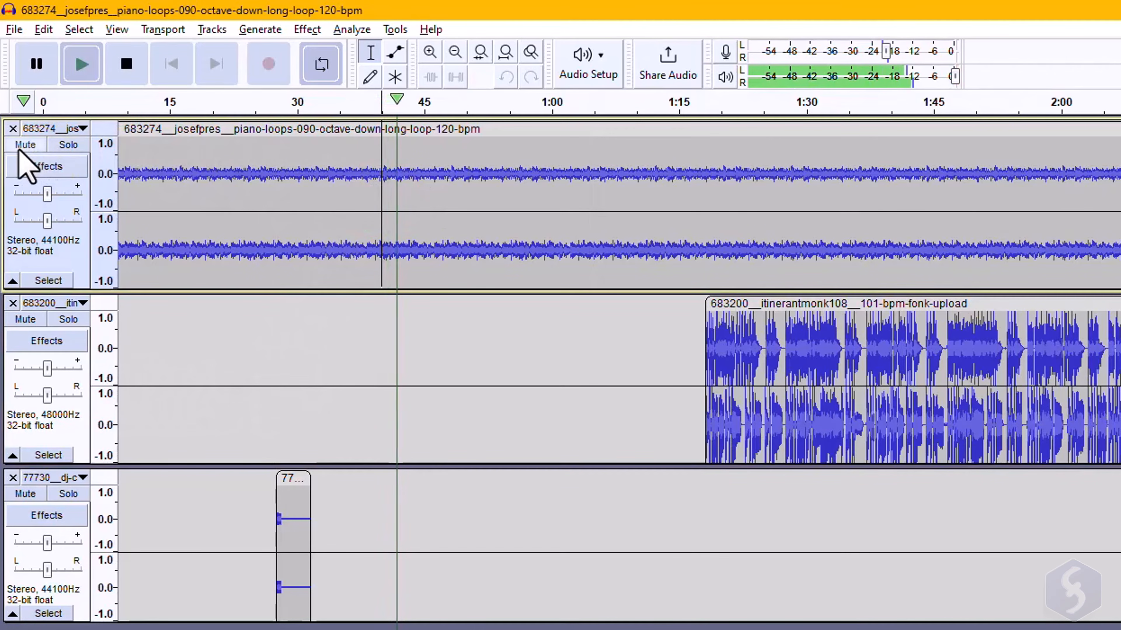
pyautogui.click(20, 146)
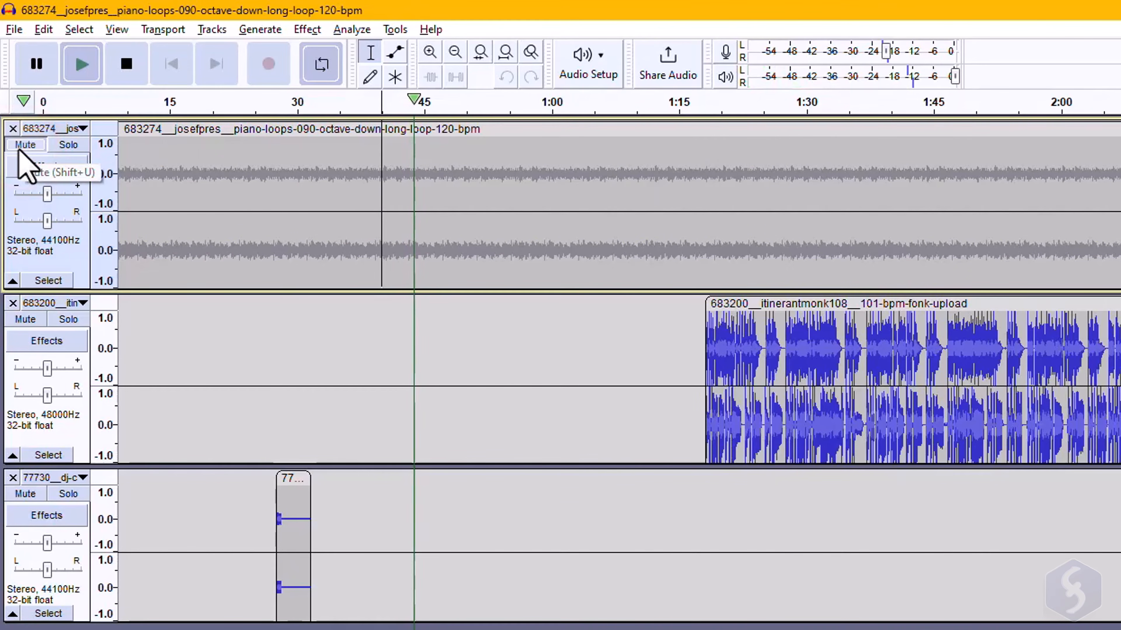
pyautogui.click(20, 146)
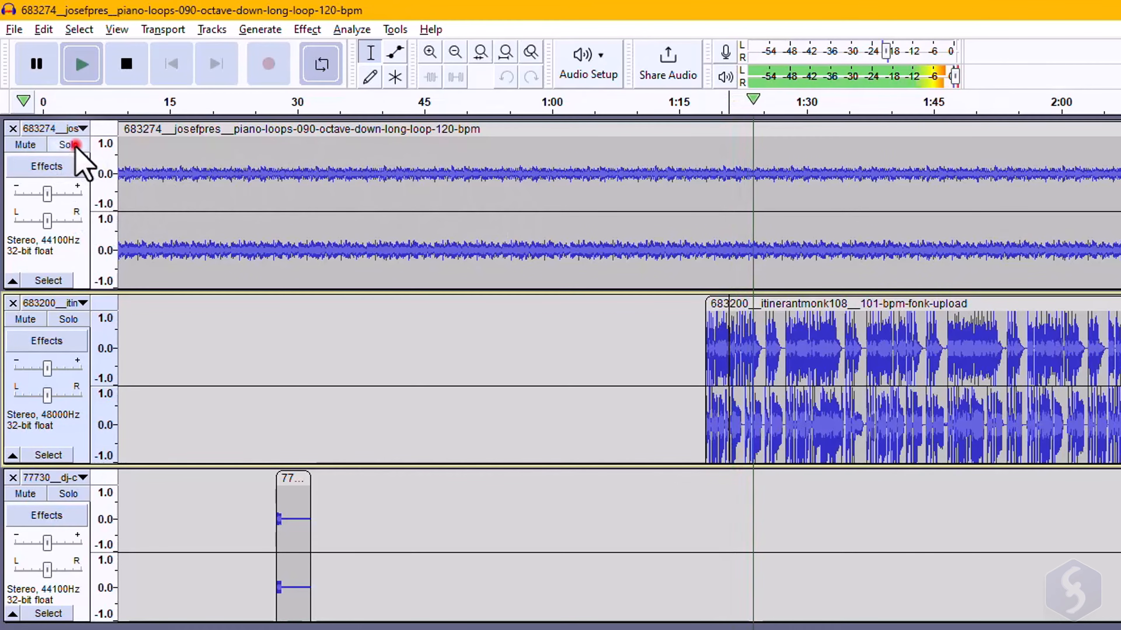
pyautogui.click(71, 145)
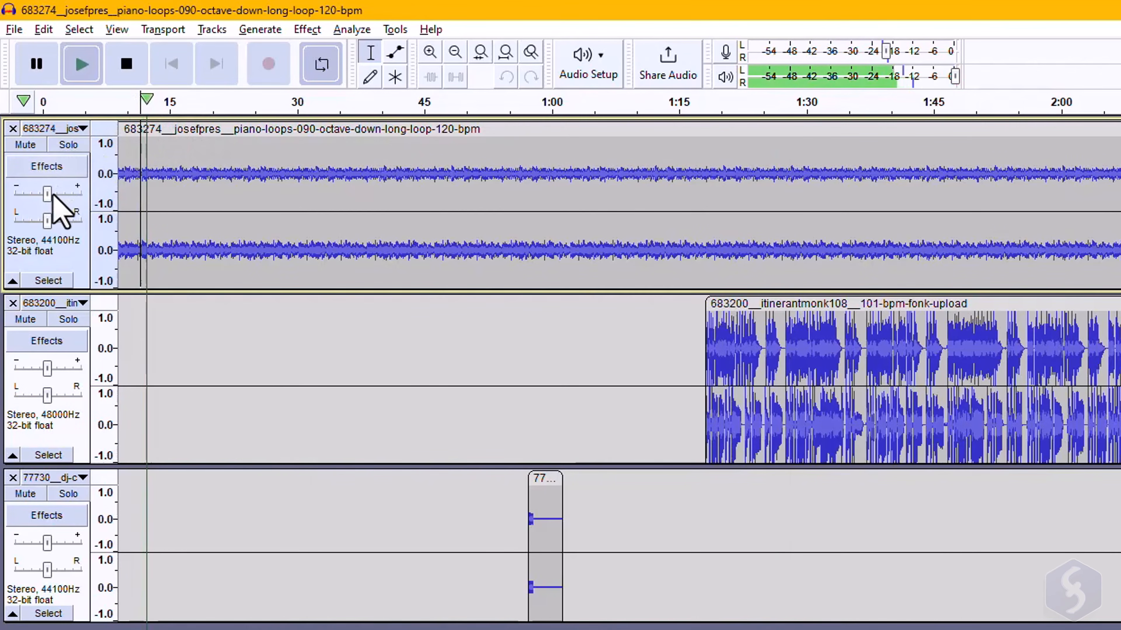
# Step: Try out the piano track's volume and panning during playback, and stop playing
pyautogui.moveTo(48, 194); pyautogui.dragTo(25, 229)
pyautogui.click(49, 222)
pyautogui.press('space')
# Step: Display the piano track as a spectrogram and increase the track's height
pyautogui.click(70, 128)
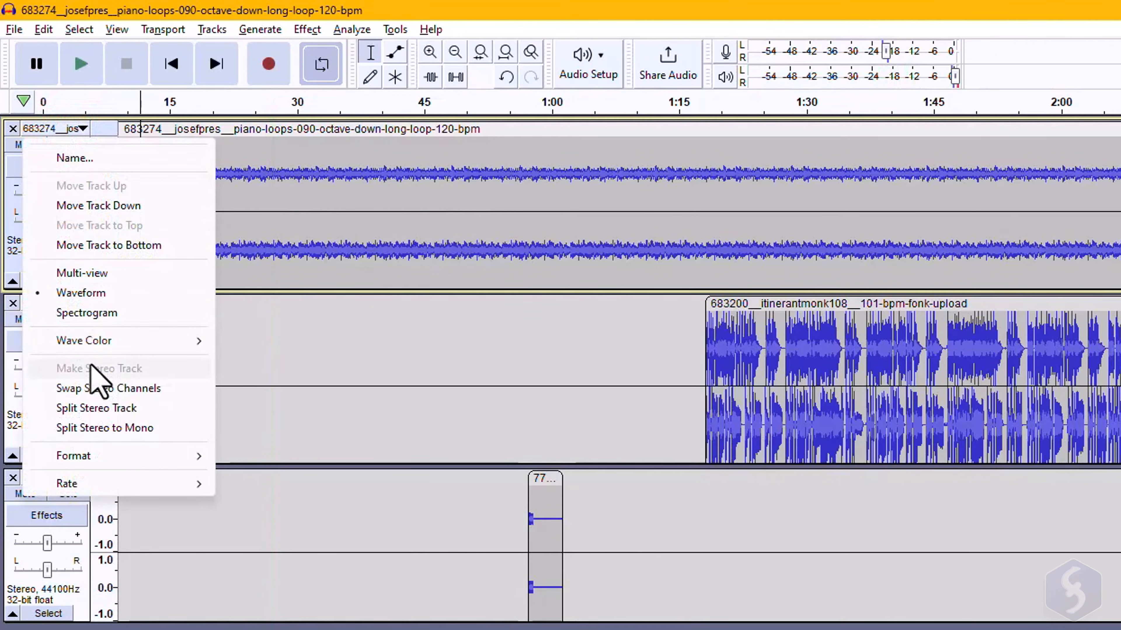
pyautogui.click(120, 315)
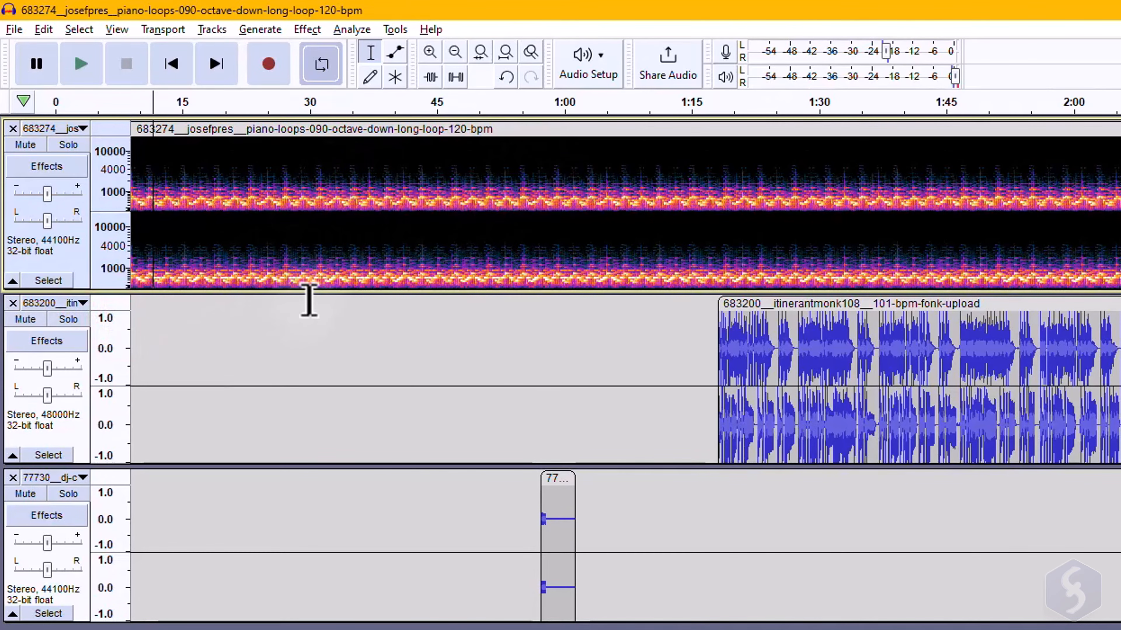
pyautogui.moveTo(314, 293); pyautogui.dragTo(318, 548)
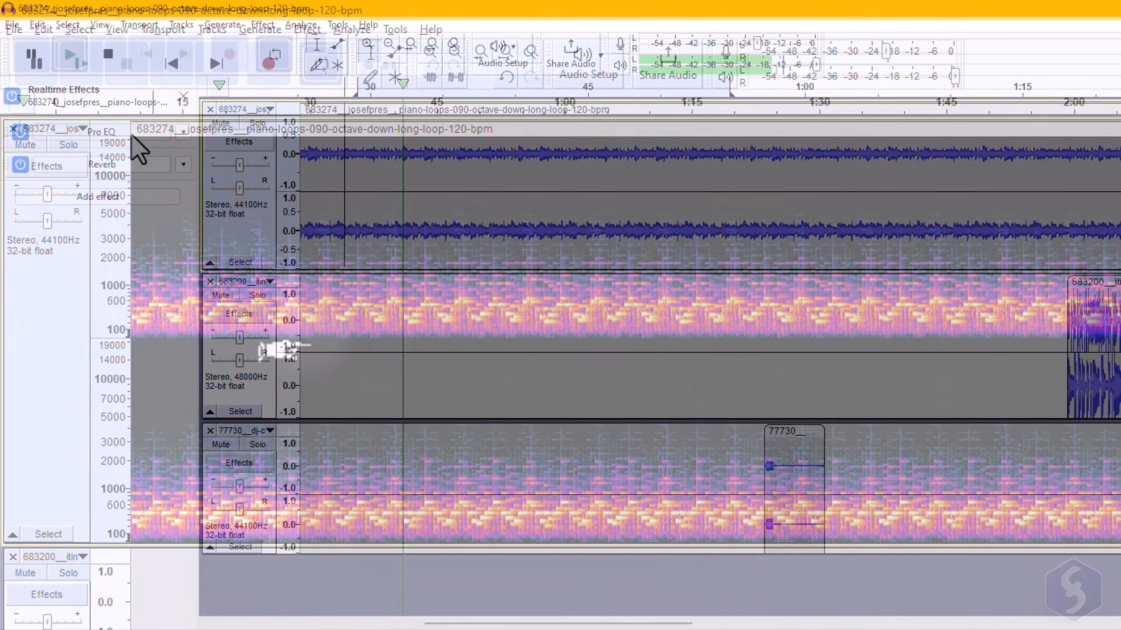
# Step: In the piano track's Pro EQ effect, set Low to -13, Low Mids to 14 and Mids to 12, and close the effect window
pyautogui.click(115, 137)
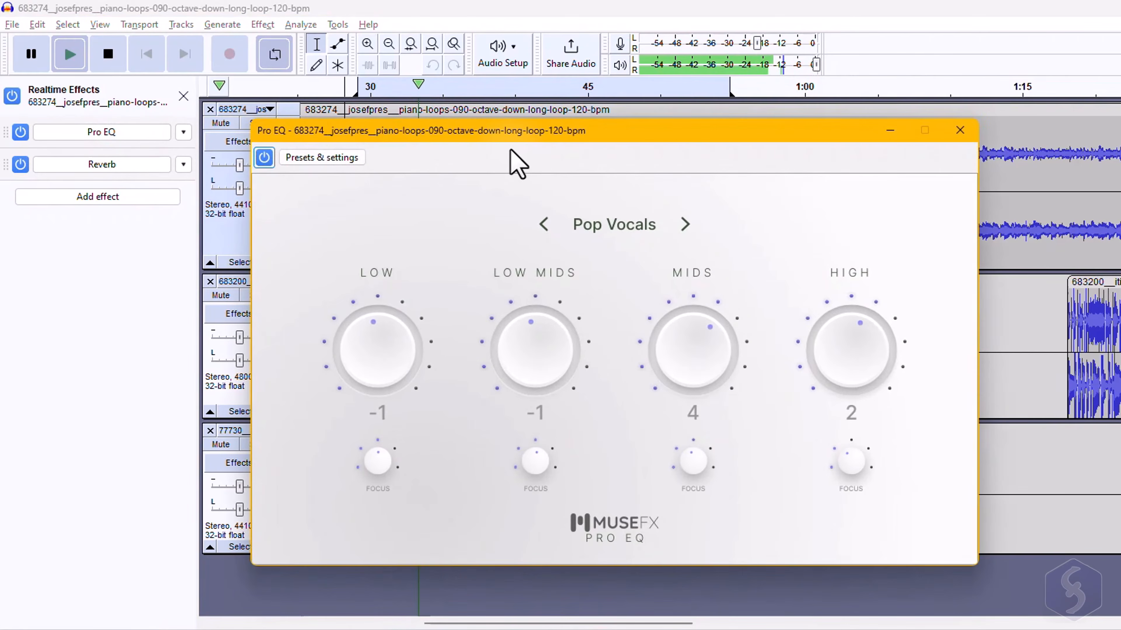
pyautogui.moveTo(517, 133); pyautogui.dragTo(437, 199)
pyautogui.moveTo(291, 378); pyautogui.dragTo(244, 472)
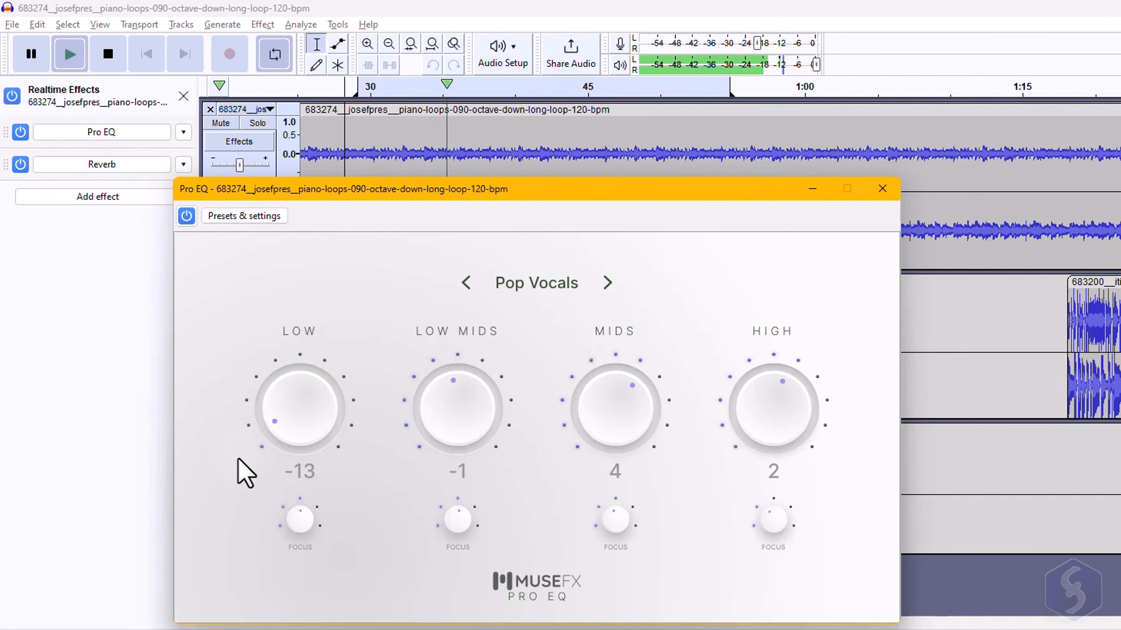
pyautogui.moveTo(457, 391); pyautogui.dragTo(532, 366)
pyautogui.moveTo(630, 384); pyautogui.dragTo(627, 351)
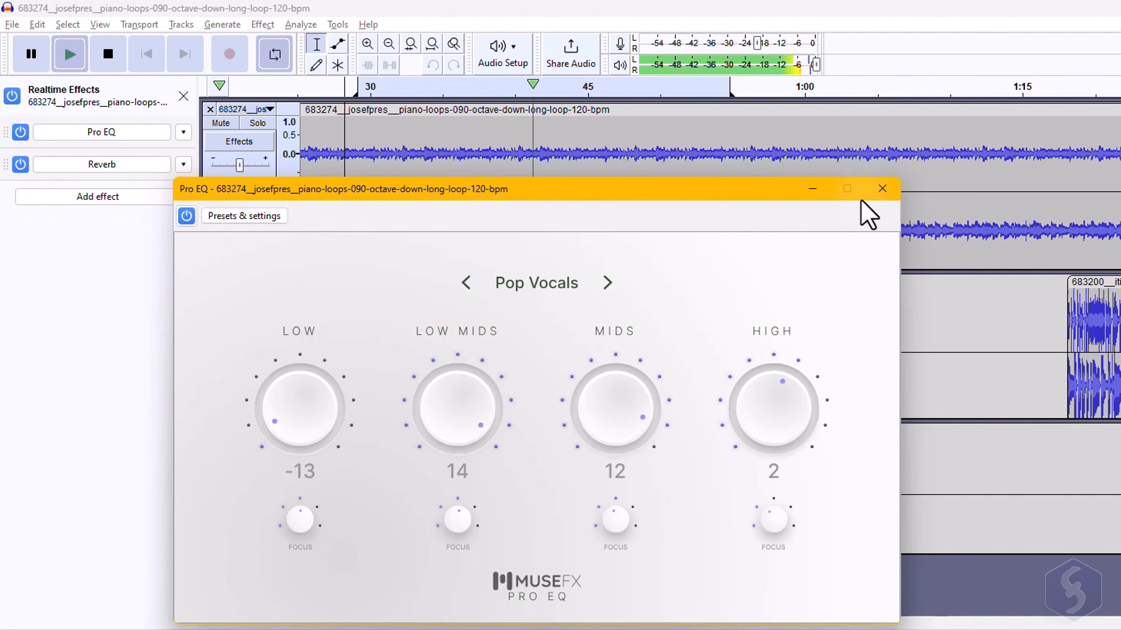
pyautogui.click(882, 188)
# Step: Open the piano track's Reverb effect and adjust the amount for the StaffPad Hall preset
pyautogui.click(120, 174)
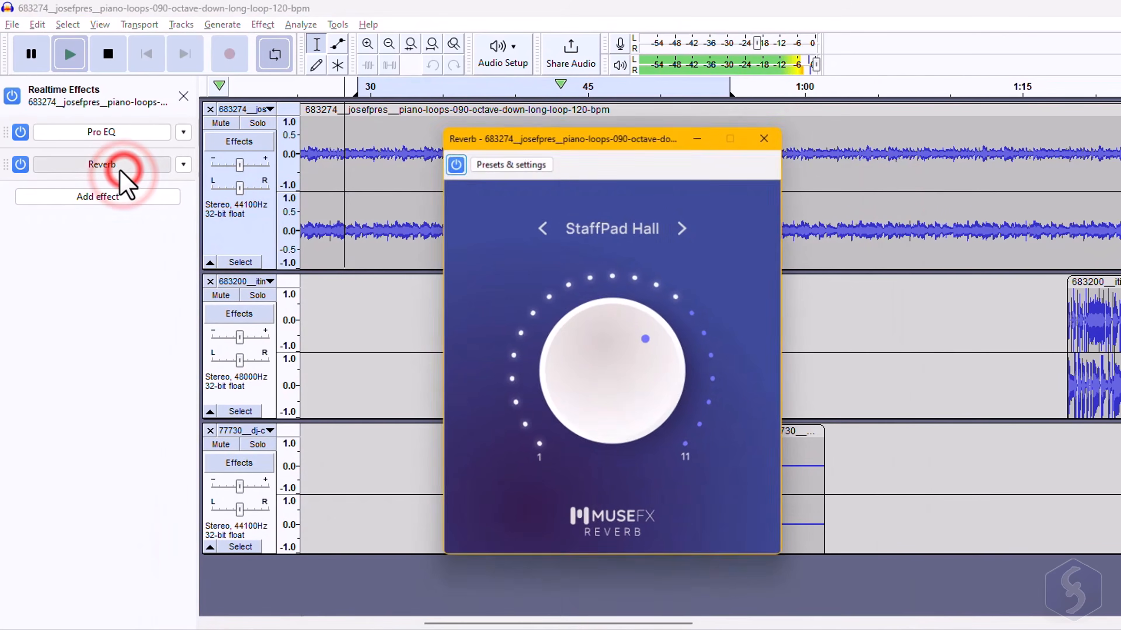
pyautogui.moveTo(626, 345); pyautogui.dragTo(583, 338)
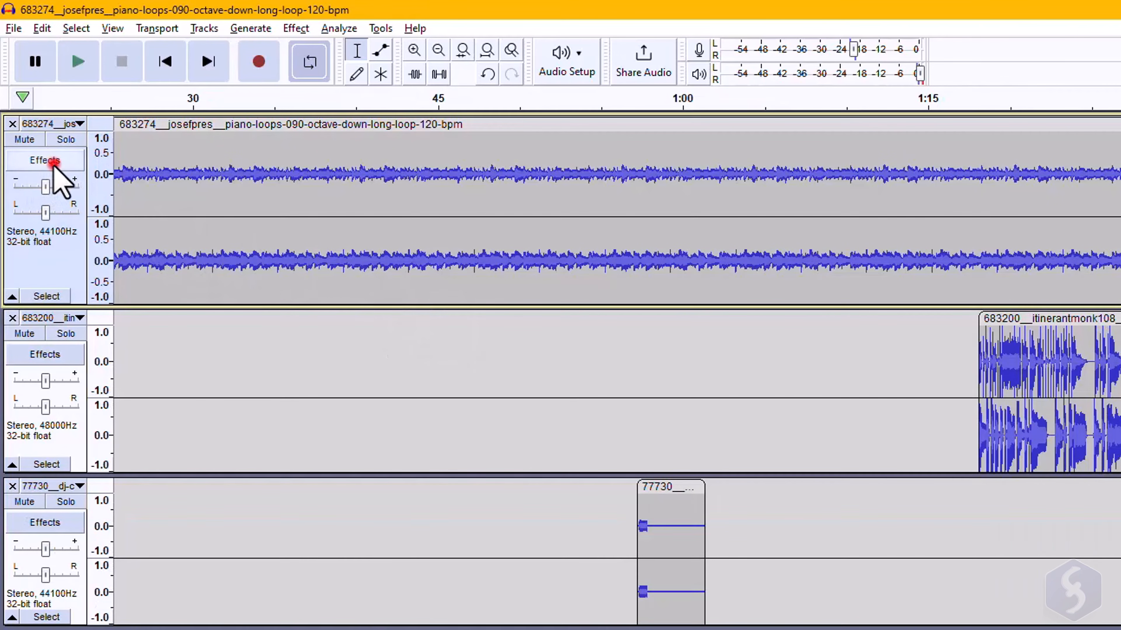
# Step: Open the piano track's realtime effects and go to the Audacity Plugins website for more effects
pyautogui.click(45, 161)
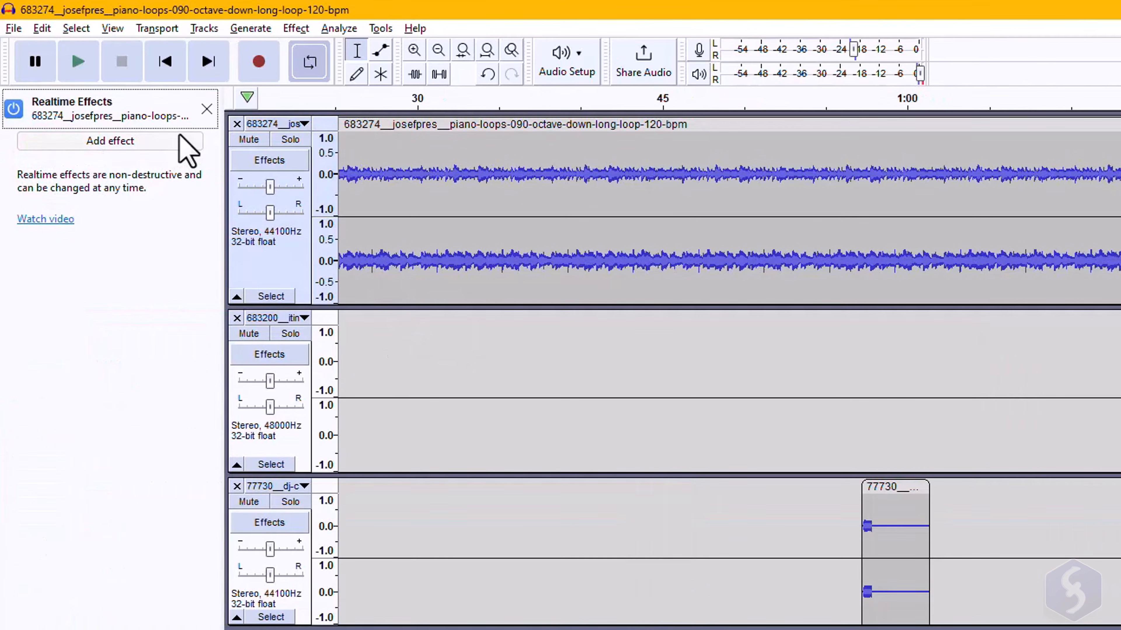
pyautogui.click(102, 144)
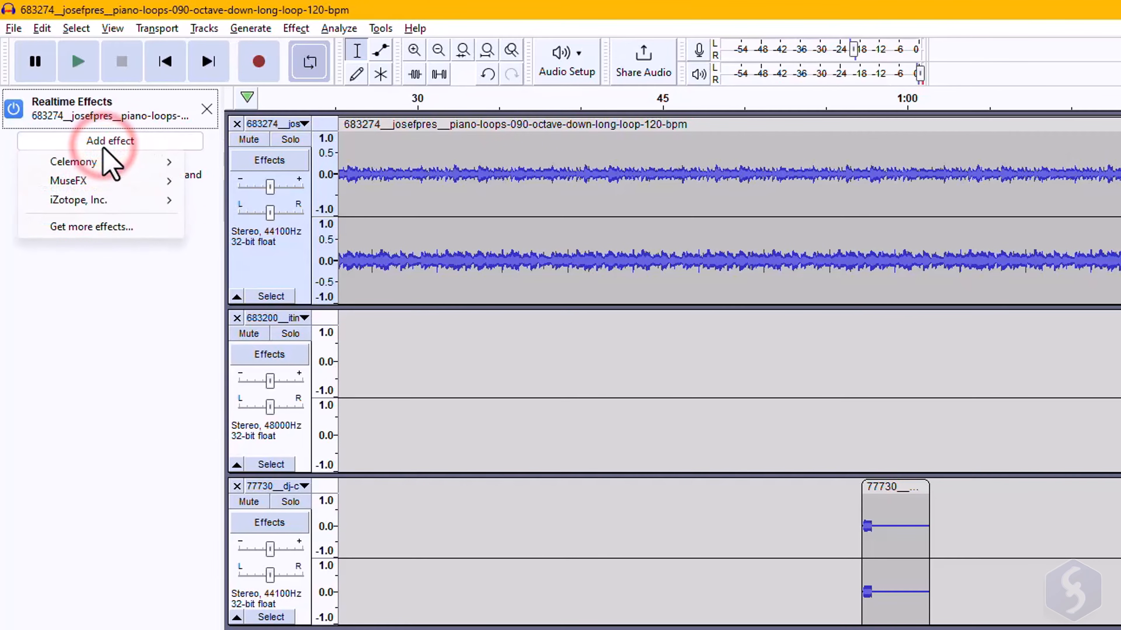
pyautogui.moveTo(138, 168)
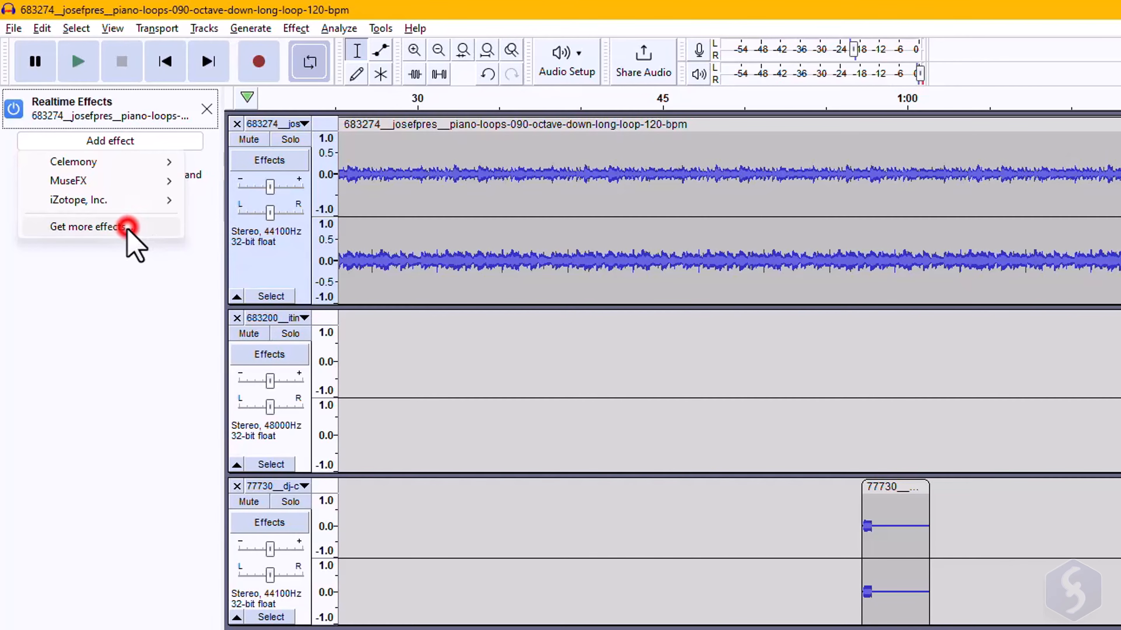
pyautogui.click(128, 227)
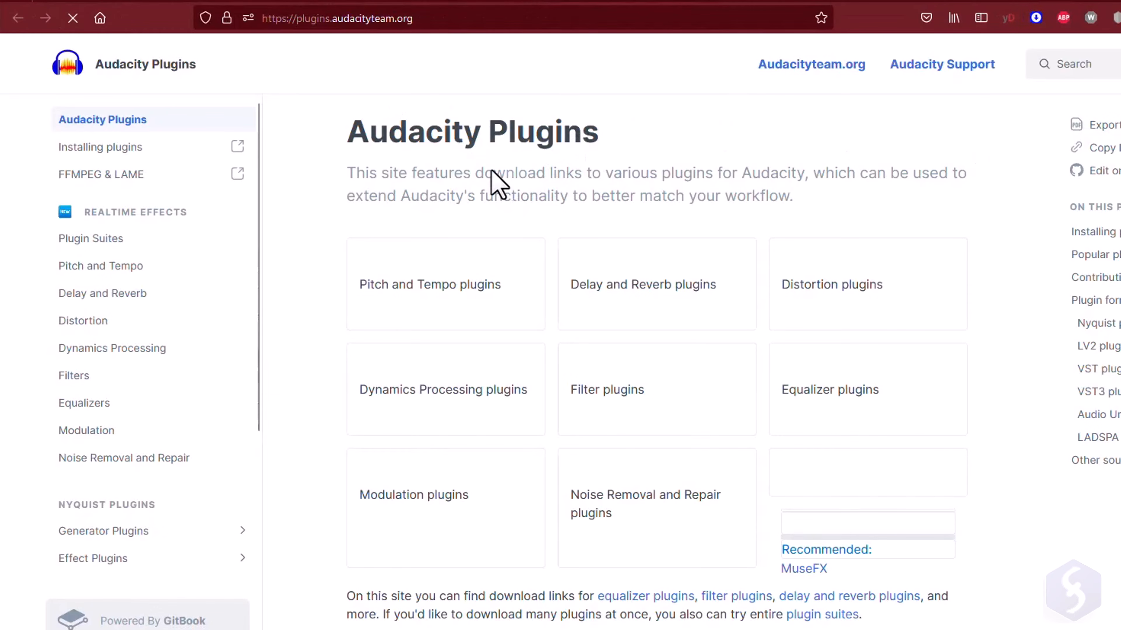
# Step: Browse the Delay and Reverb realtime plugins on the website and follow the Muse FX link
pyautogui.scroll(-10, 560, 168)
pyautogui.click(119, 293)
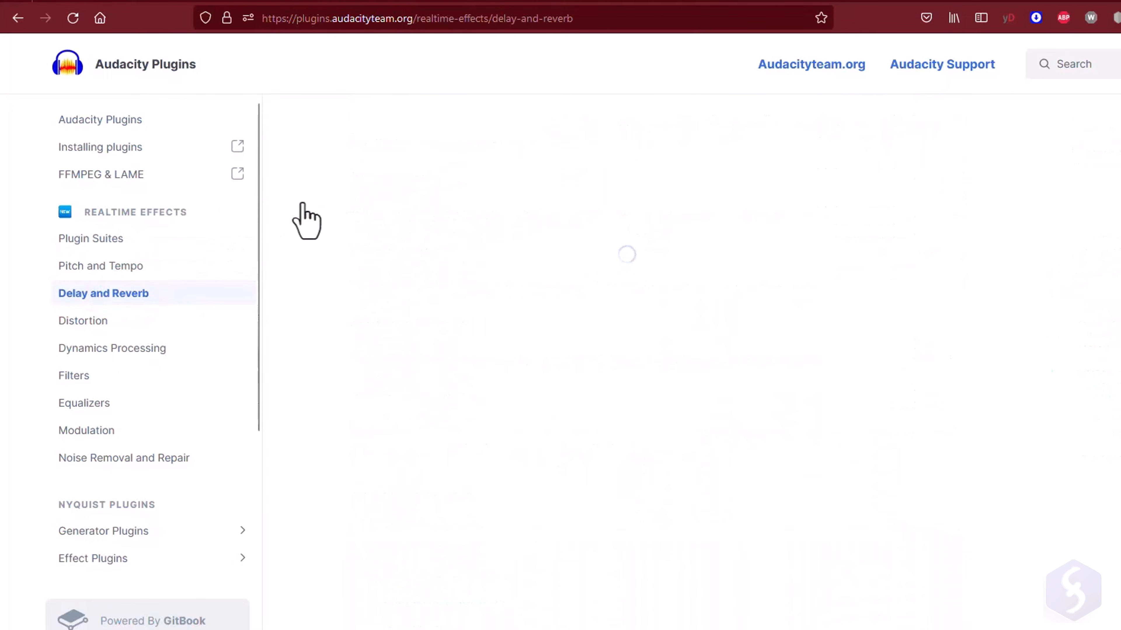
pyautogui.click(672, 246)
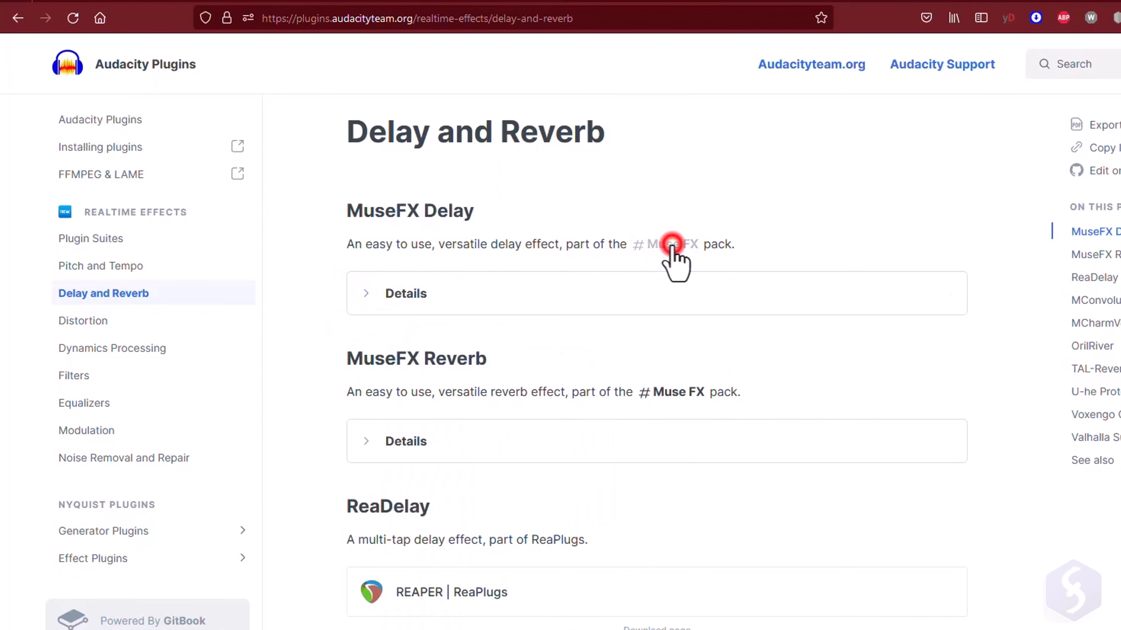
pyautogui.scroll(-3, 437, 285)
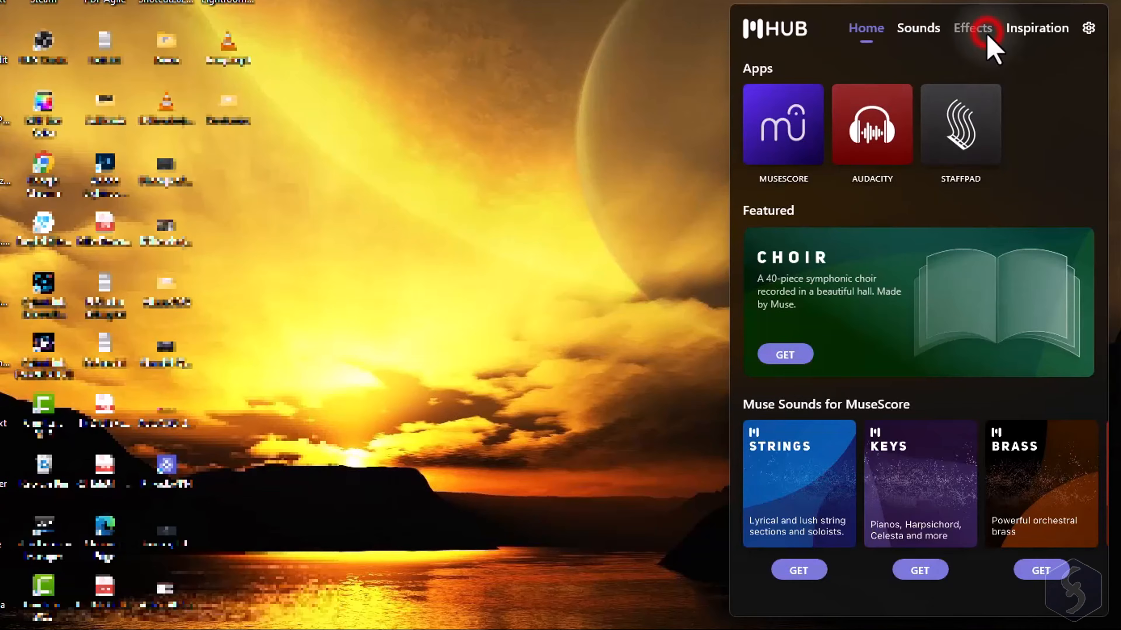
# Step: In Muse Hub, get the Pro EQ effect from the Muse FX suite
pyautogui.click(977, 29)
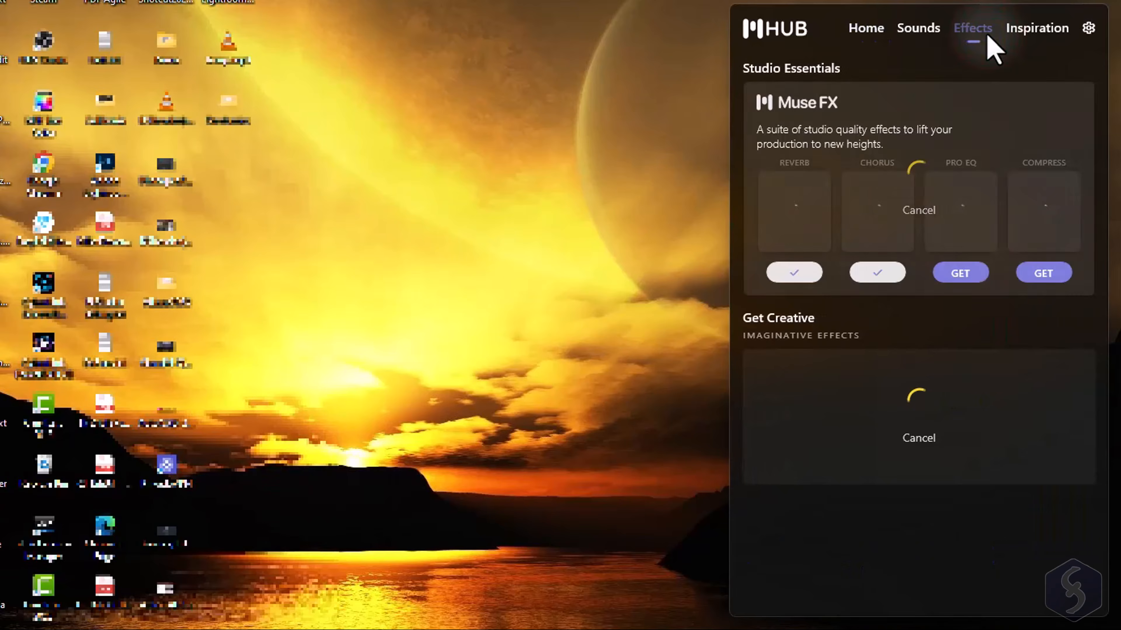
pyautogui.click(962, 272)
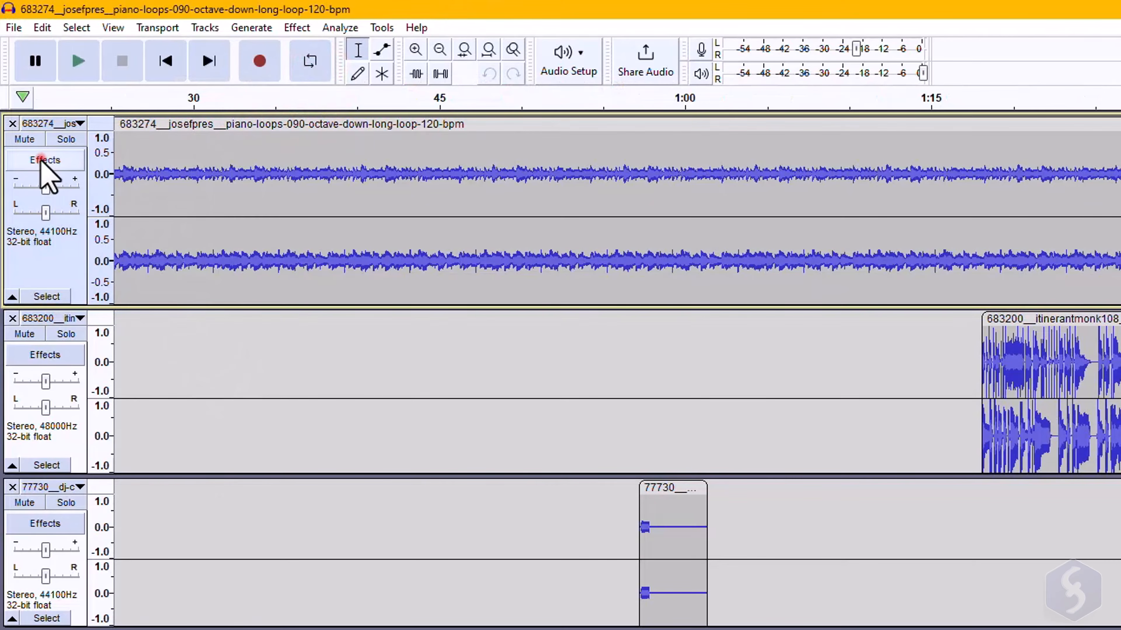
# Step: Switch to Audacity and add MuseFX Pro EQ as a realtime effect on the piano track
pyautogui.click(44, 160)
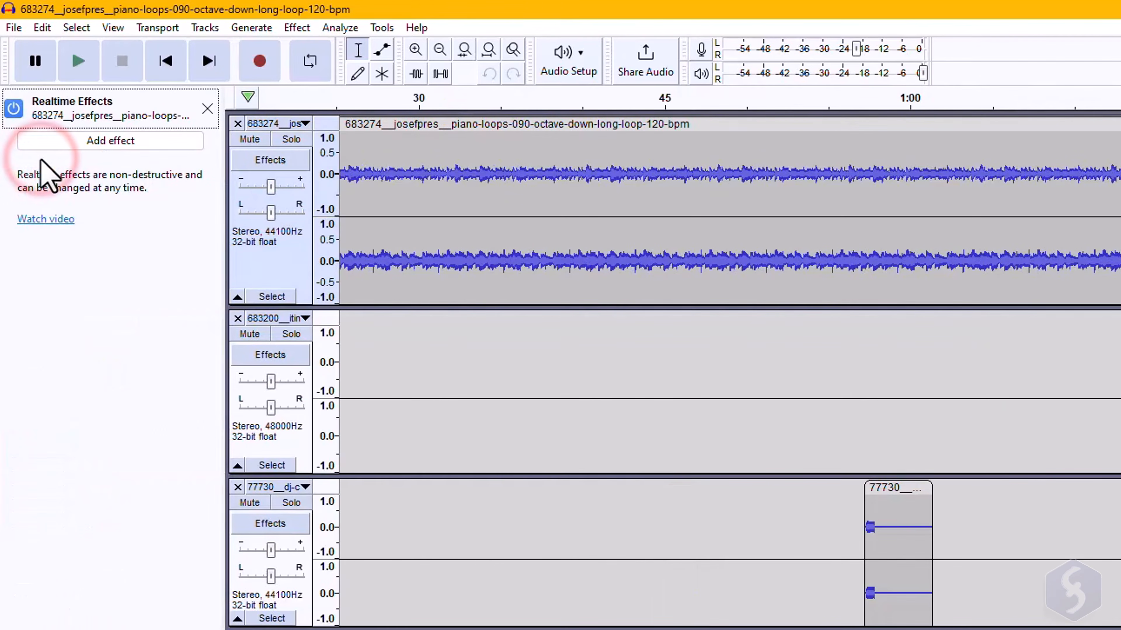
pyautogui.click(135, 146)
pyautogui.moveTo(122, 185)
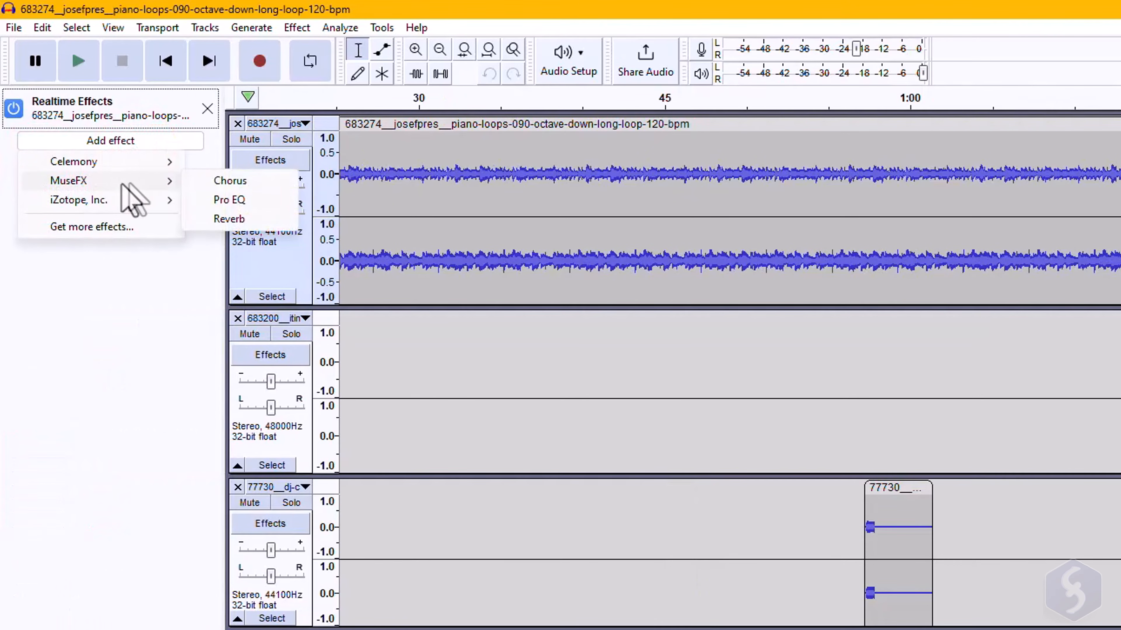
pyautogui.click(233, 201)
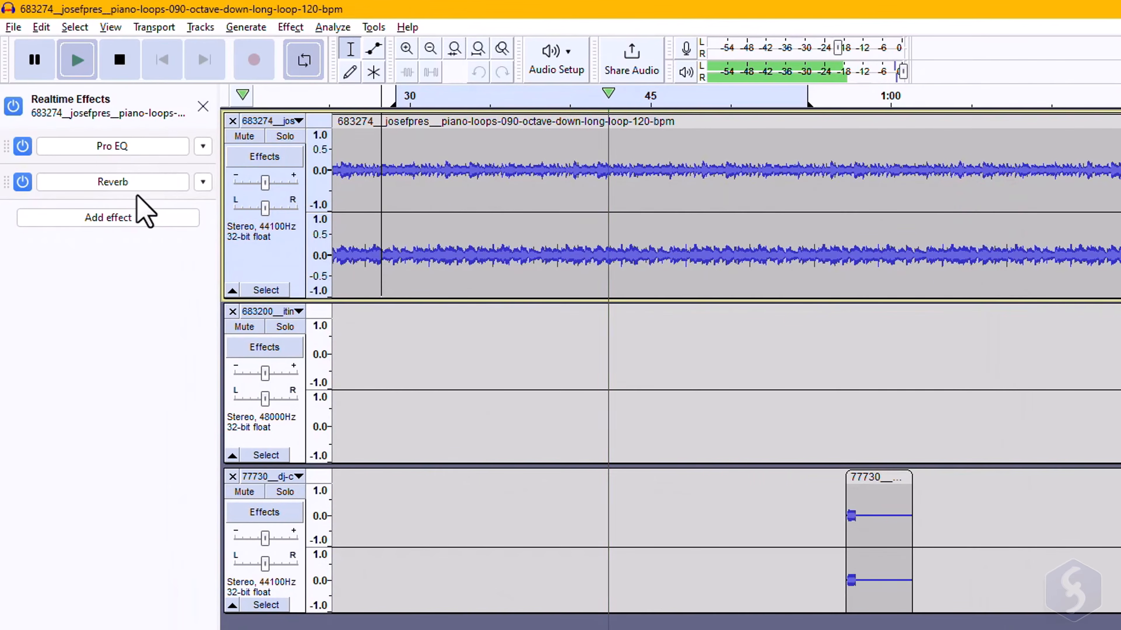
# Step: Lower the piano track's Reverb amount, advance two presets past Vocal Booth, and close the effect window
pyautogui.click(138, 194)
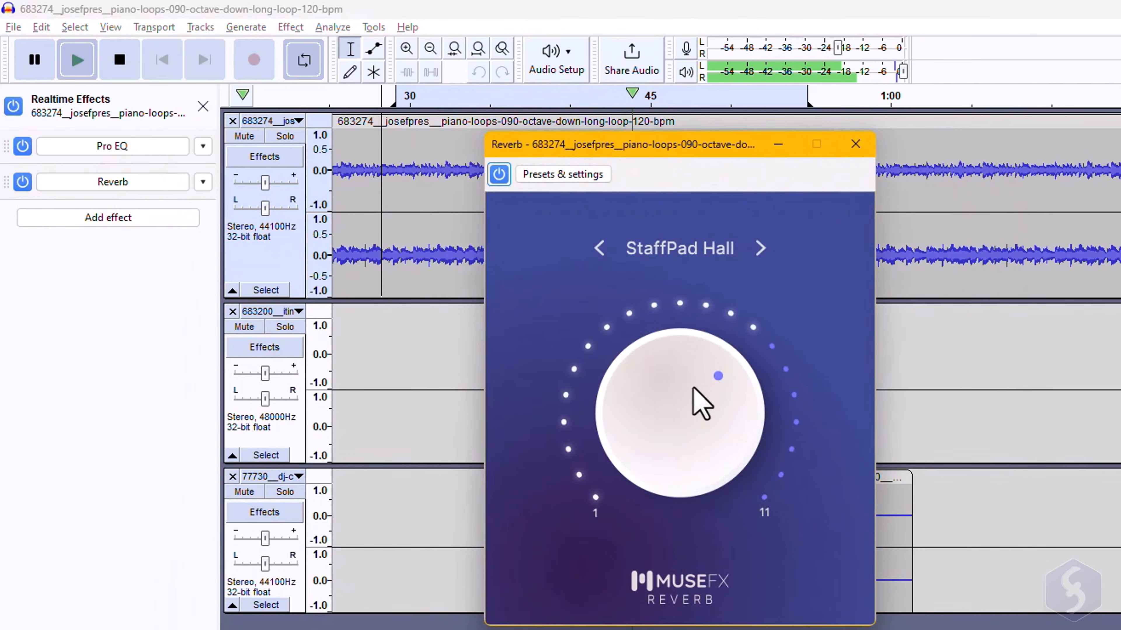
pyautogui.moveTo(700, 400); pyautogui.dragTo(643, 407)
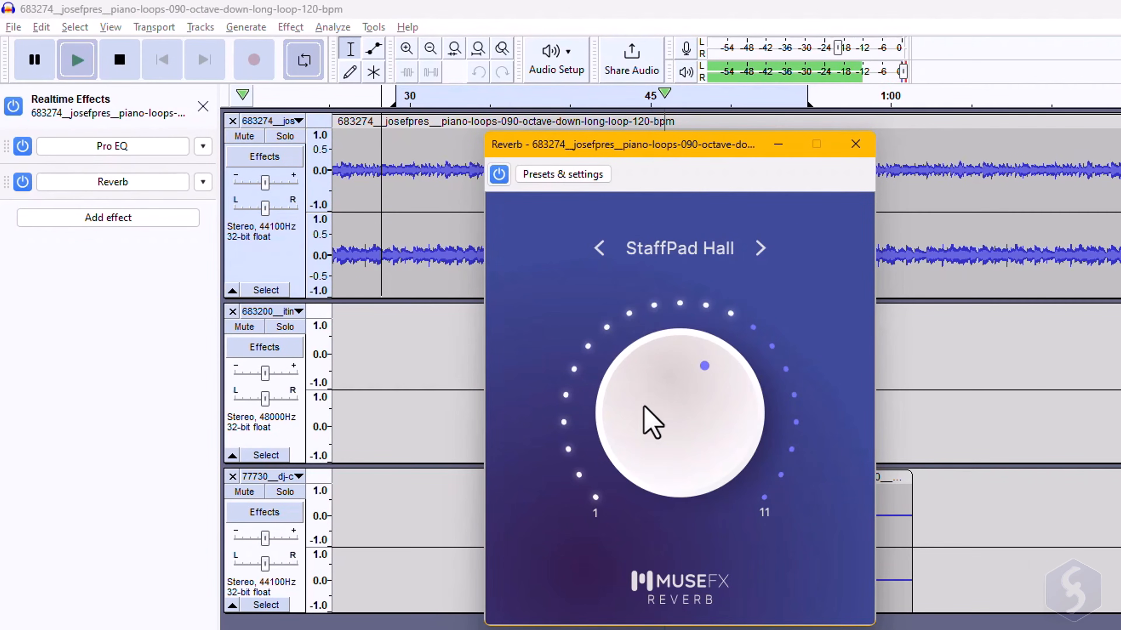
pyautogui.click(760, 248)
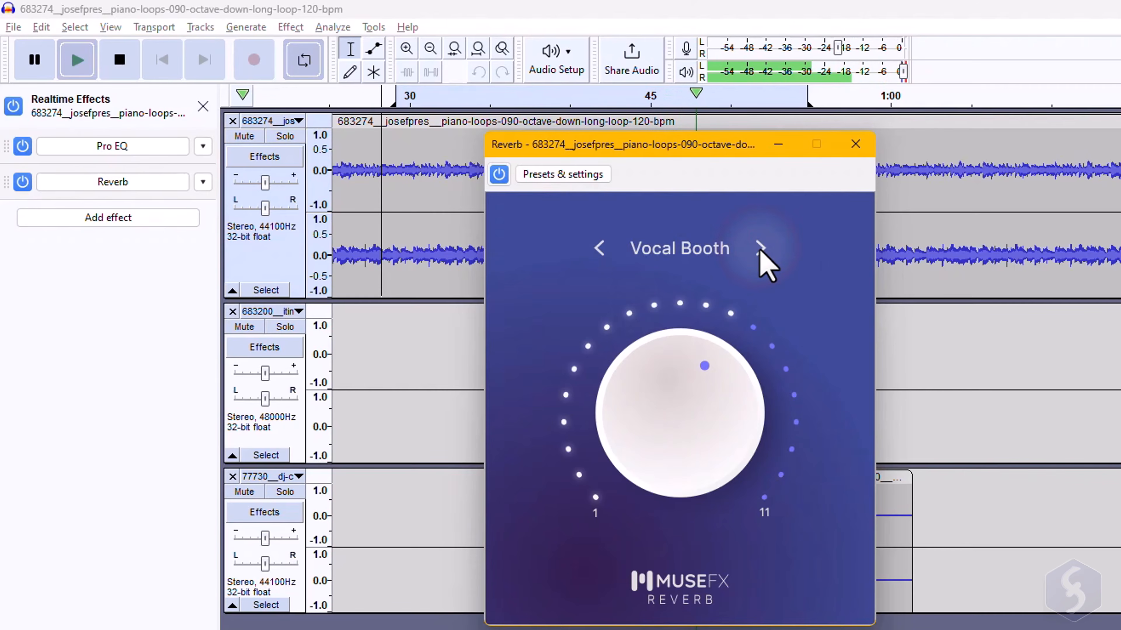
pyautogui.click(760, 249)
pyautogui.press('Escape')
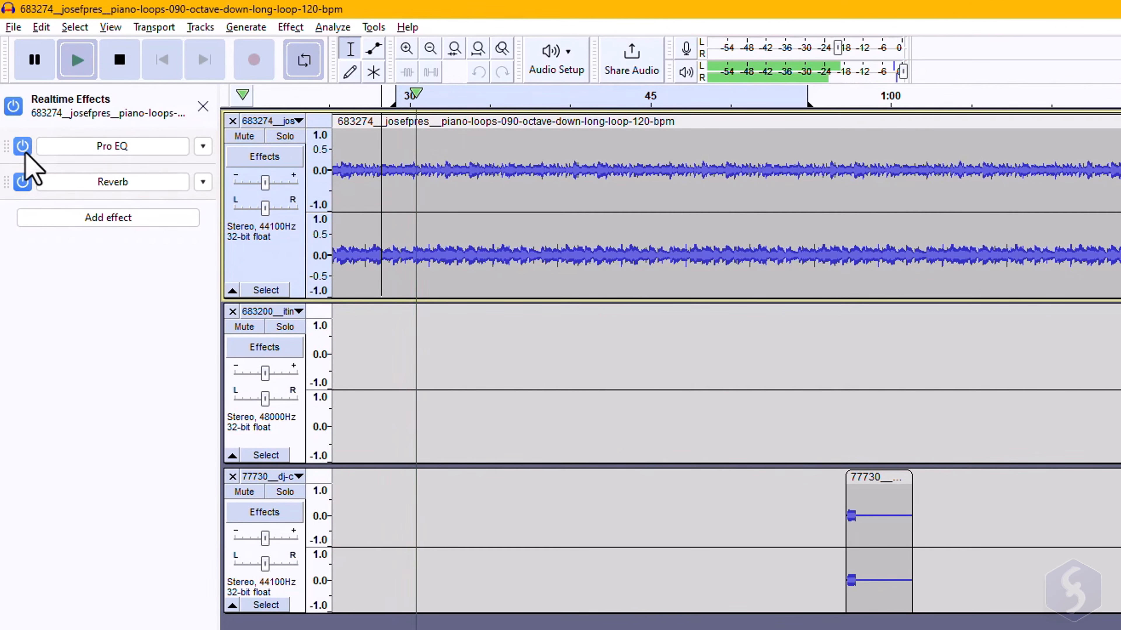
# Step: Bypass and re-enable the piano track's Pro EQ effect, and move Reverb above it in the effects order
pyautogui.click(23, 147)
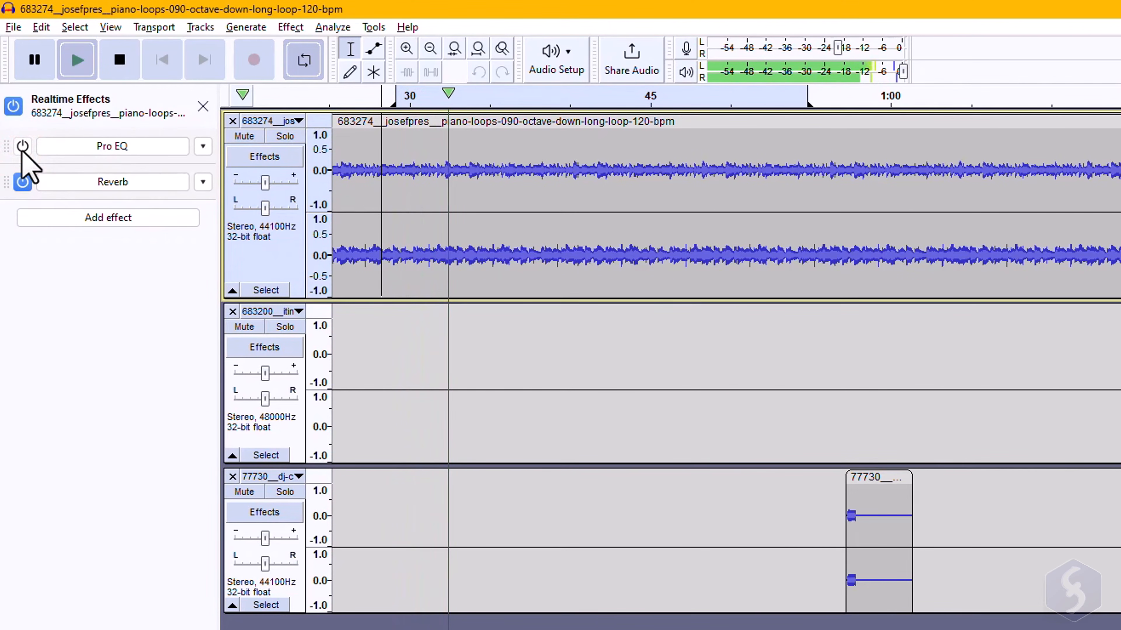
pyautogui.click(22, 146)
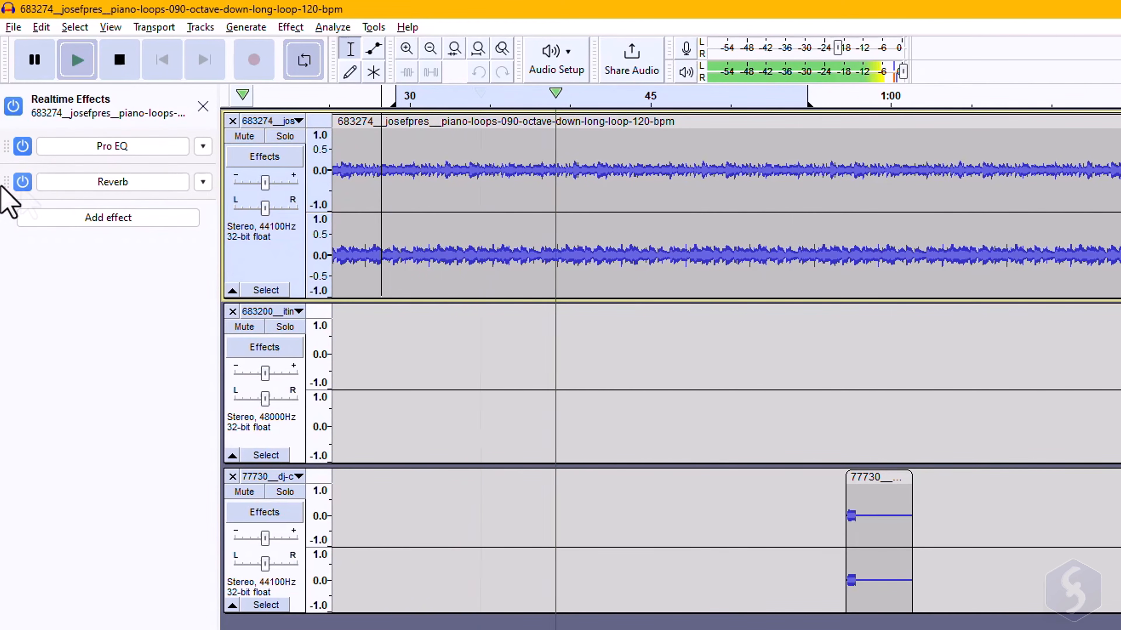
pyautogui.moveTo(2, 188); pyautogui.dragTo(10, 138)
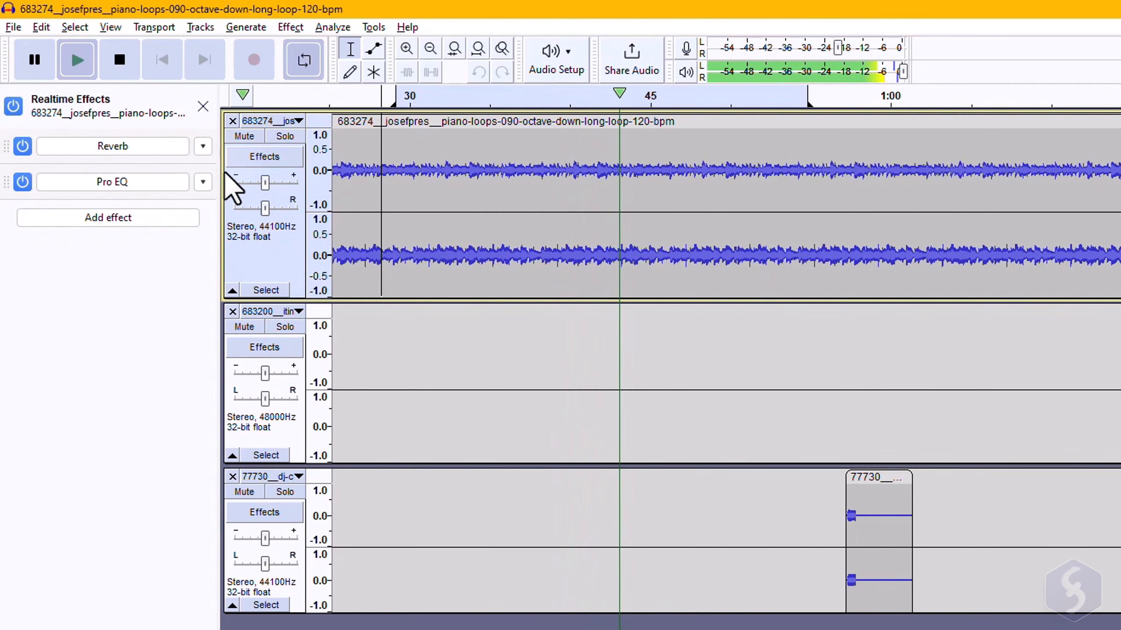
# Step: Pause playback, remove Reverb from the piano track's realtime effects, and close the effects list
pyautogui.press('p')
pyautogui.click(203, 146)
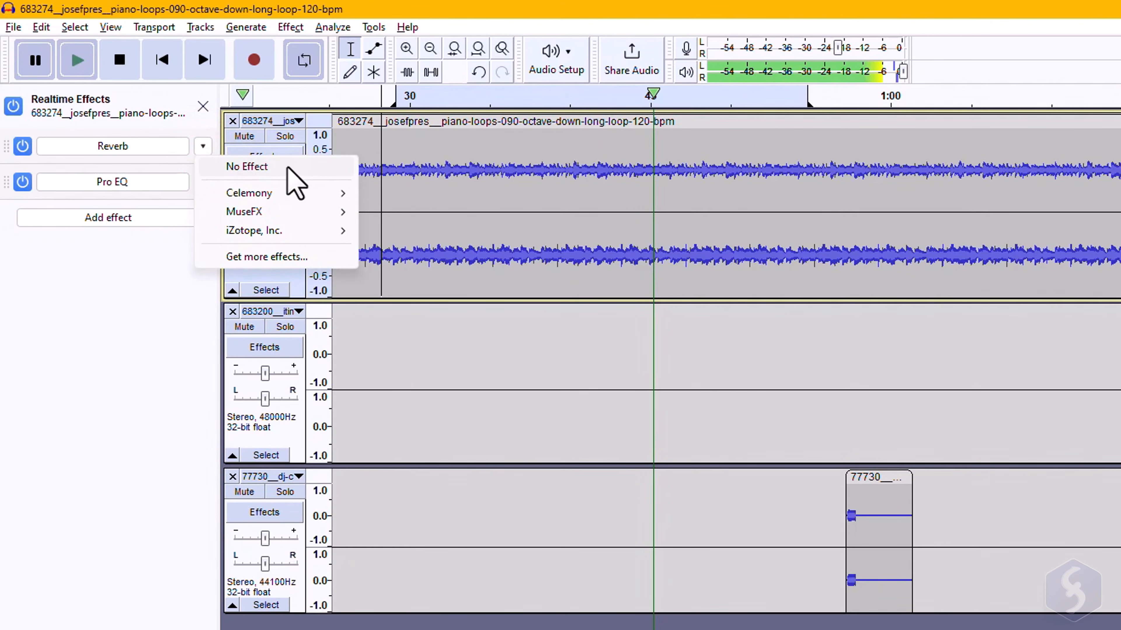
pyautogui.click(287, 168)
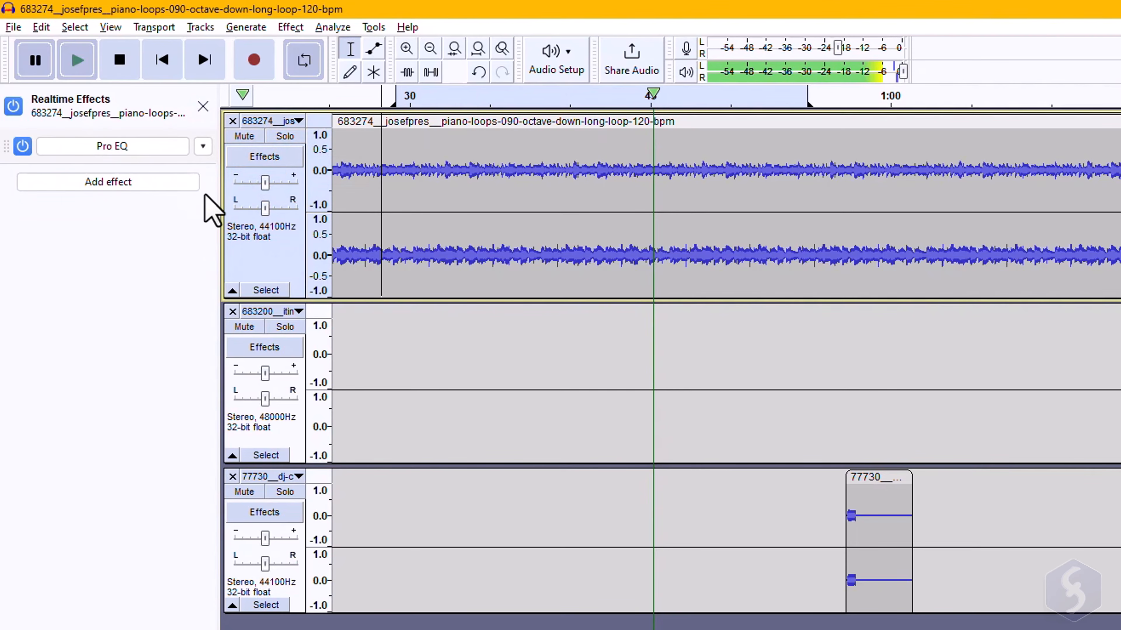
pyautogui.click(202, 106)
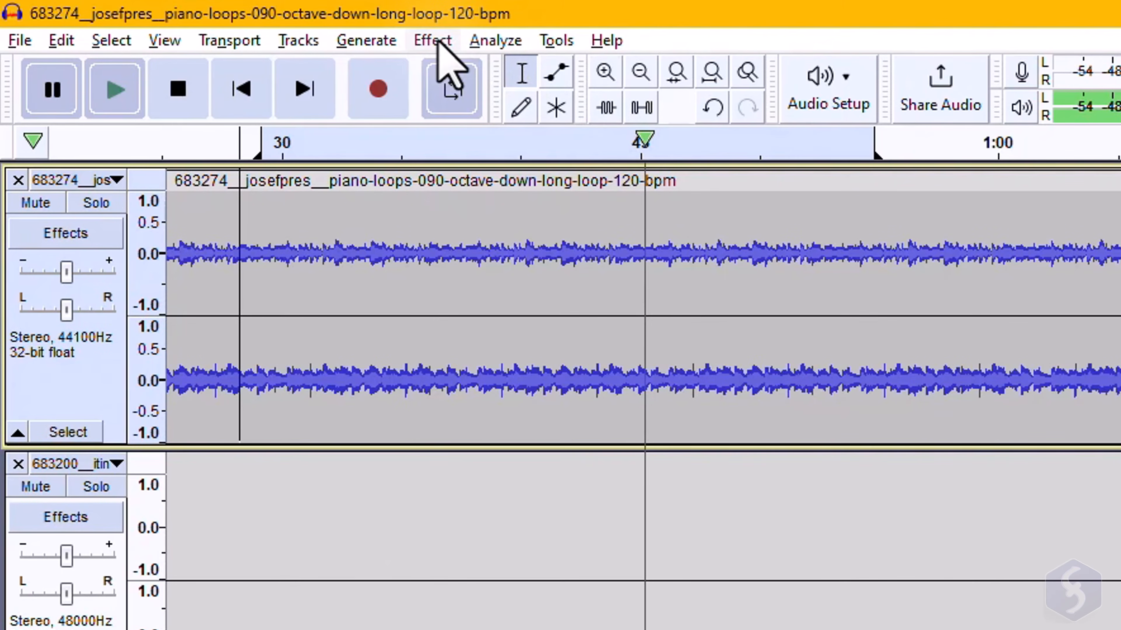
pyautogui.click(290, 27)
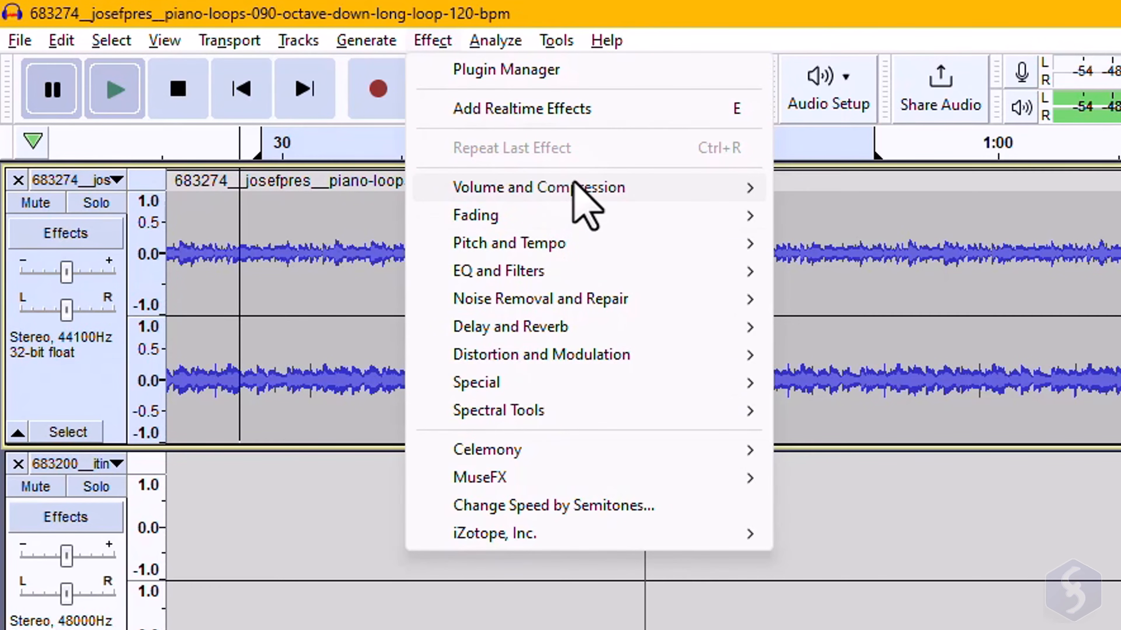
pyautogui.click(727, 16)
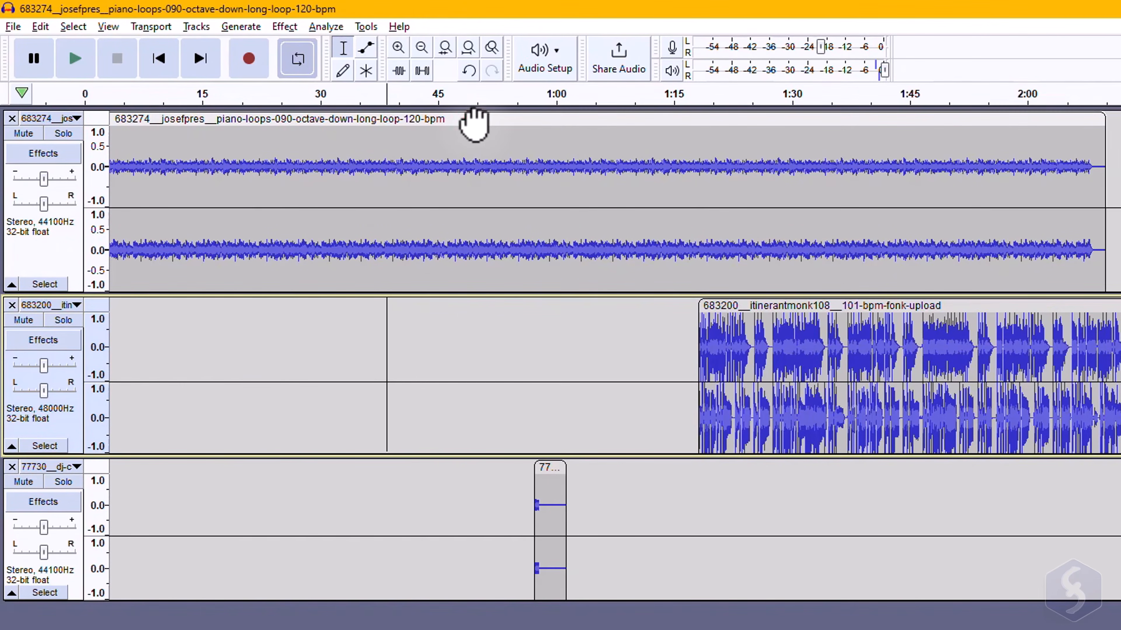
# Step: Select the whole piano clip and apply Change Speed with a speed multiplier of 1.525
pyautogui.click(473, 123)
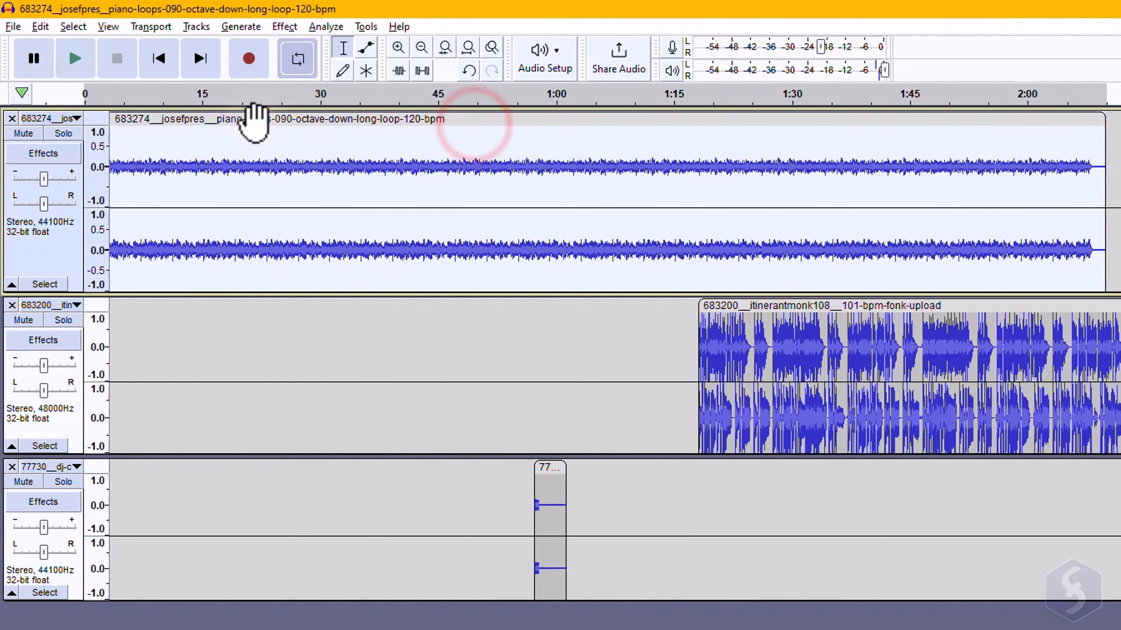
pyautogui.click(296, 28)
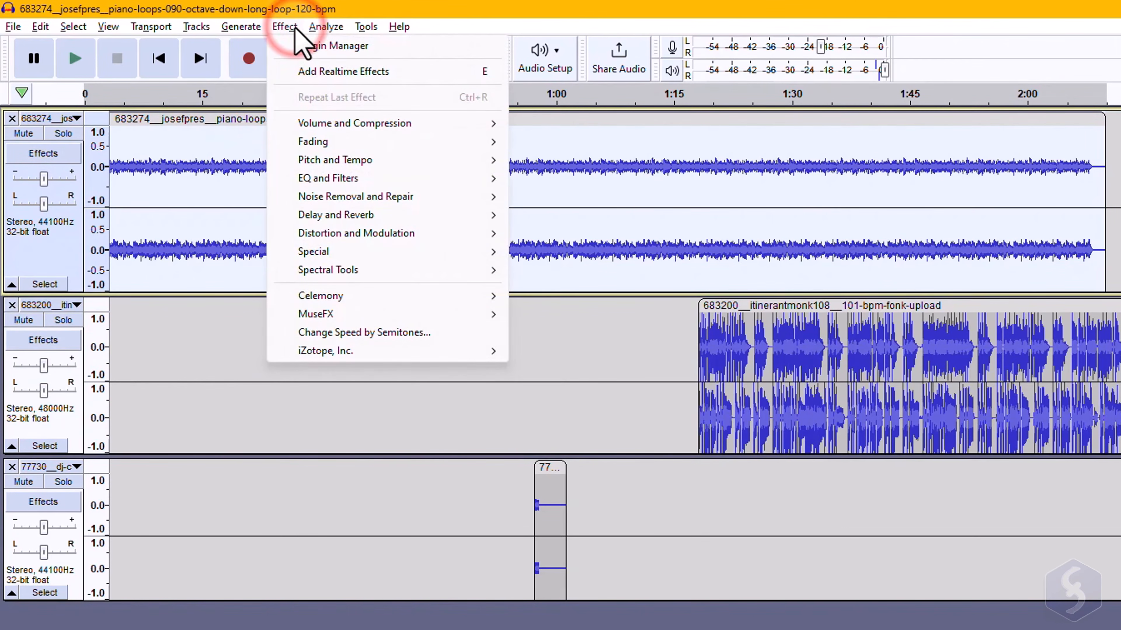
pyautogui.moveTo(373, 166)
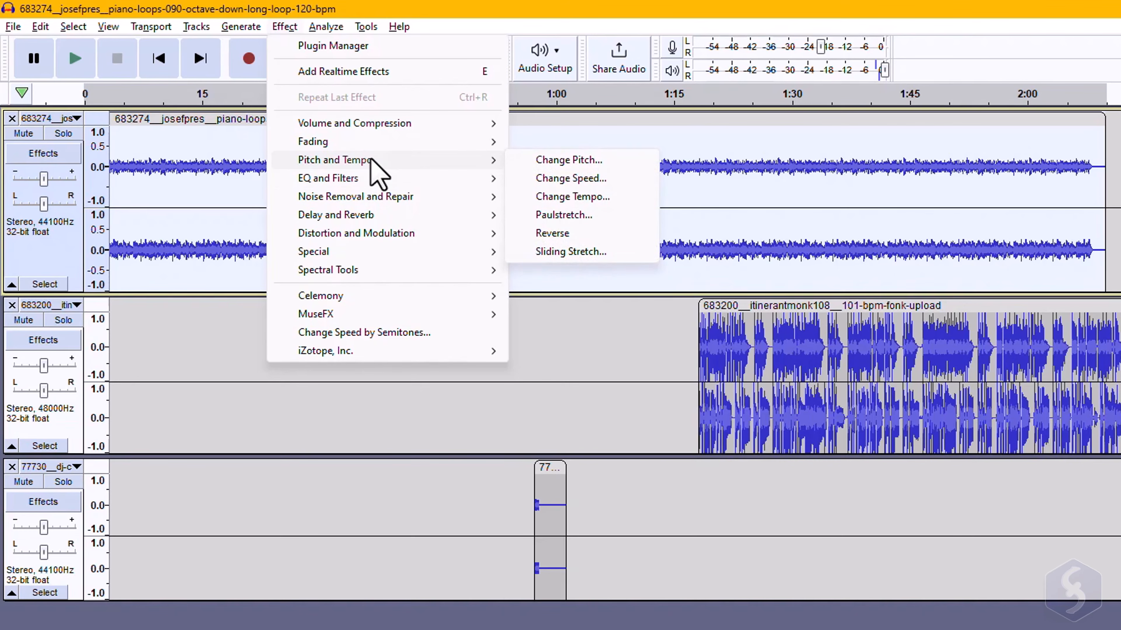
pyautogui.click(603, 178)
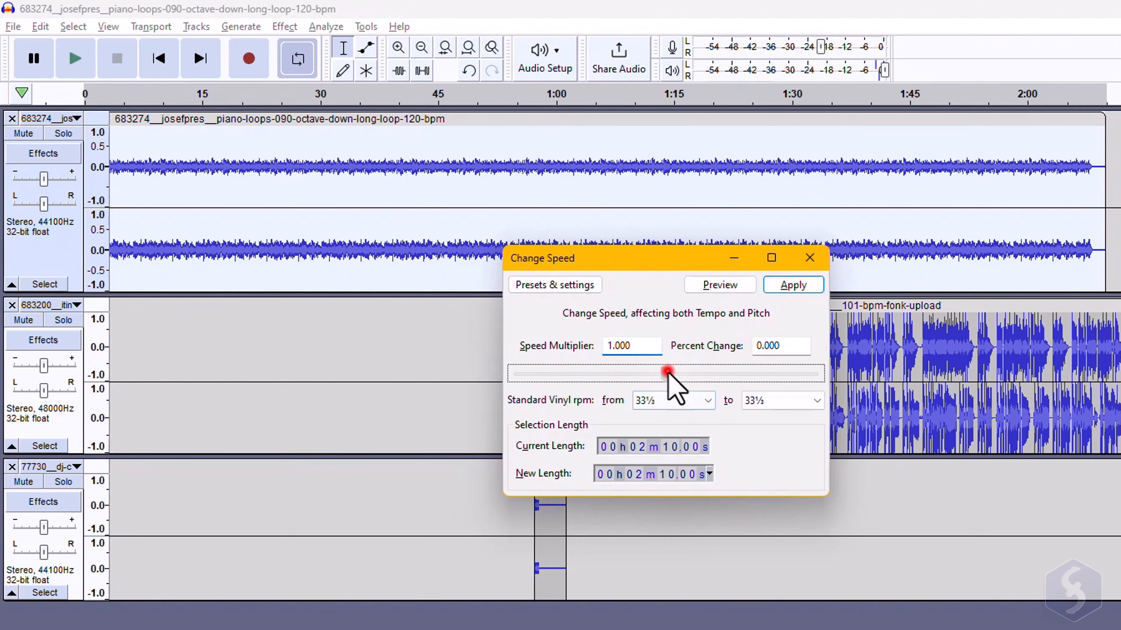
pyautogui.moveTo(668, 373); pyautogui.dragTo(701, 376)
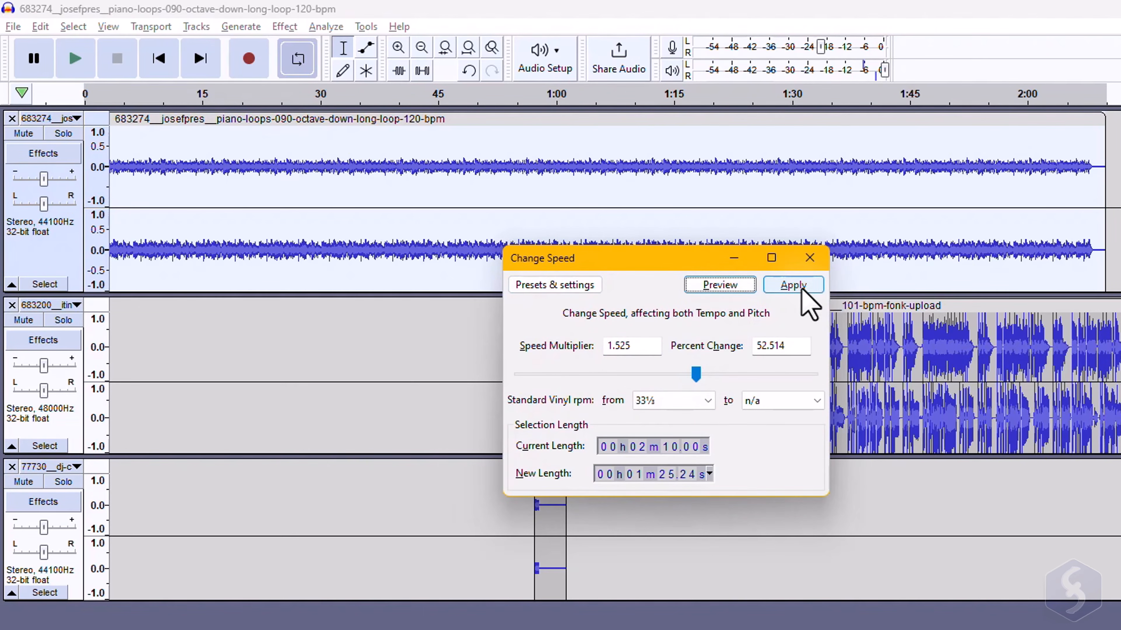
pyautogui.click(793, 285)
# Step: Play back part of the sped-up piano clip and undo the speed change
pyautogui.press('space')
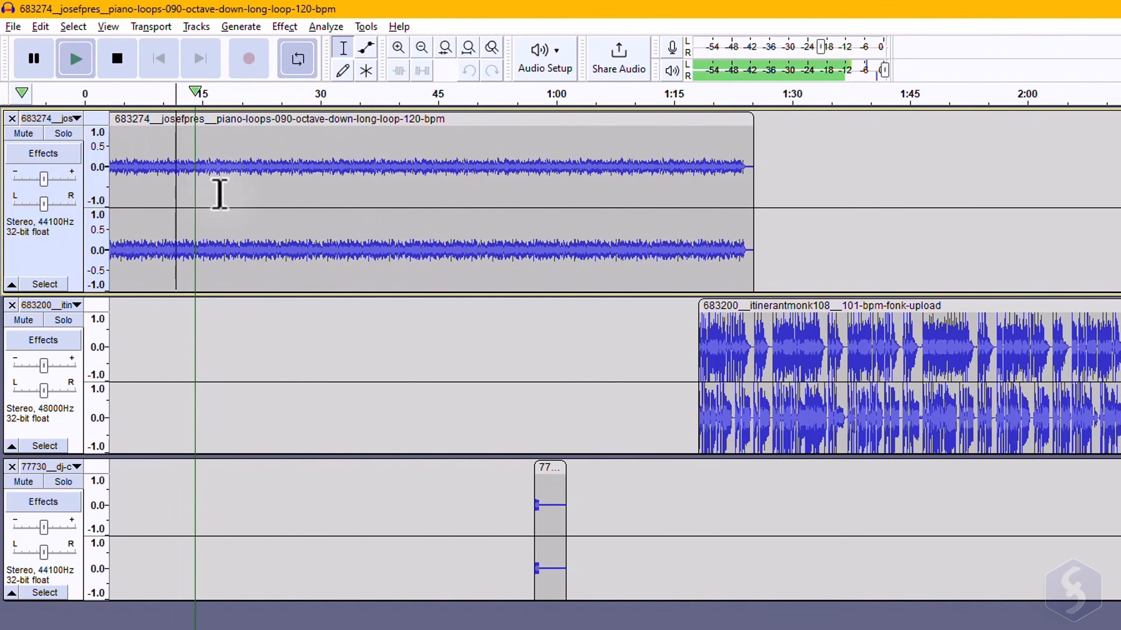
pyautogui.press('space')
pyautogui.hotkey('ctrl', 'z')
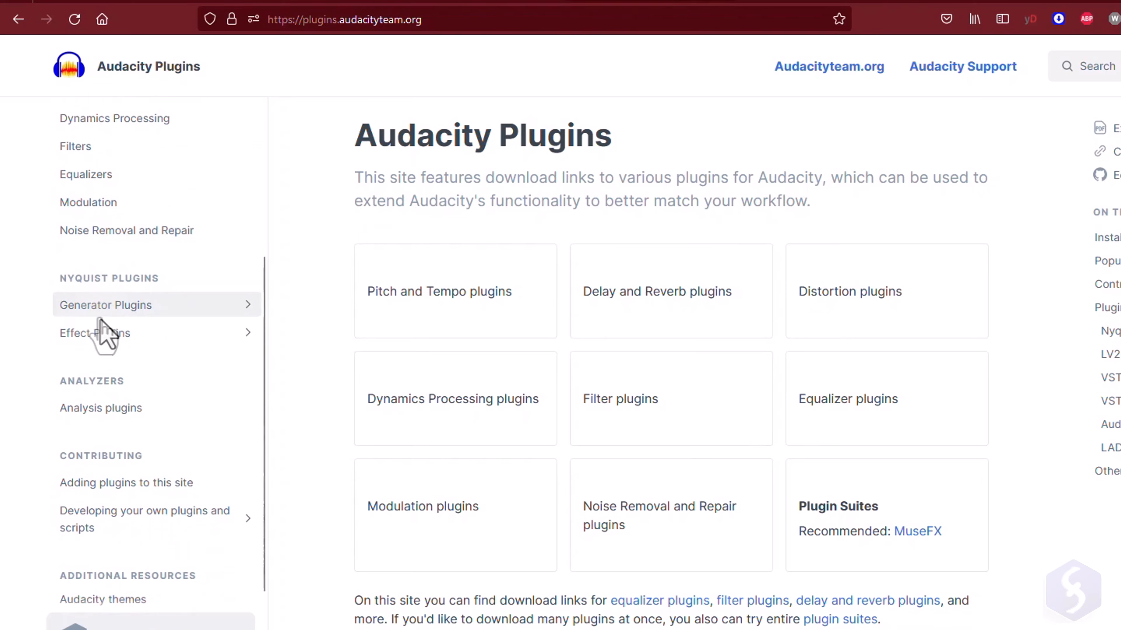
# Step: On the Audacity Plugins website, open the Distortion Effects page of the Nyquist effect plugins and browse its downloads
pyautogui.click(108, 330)
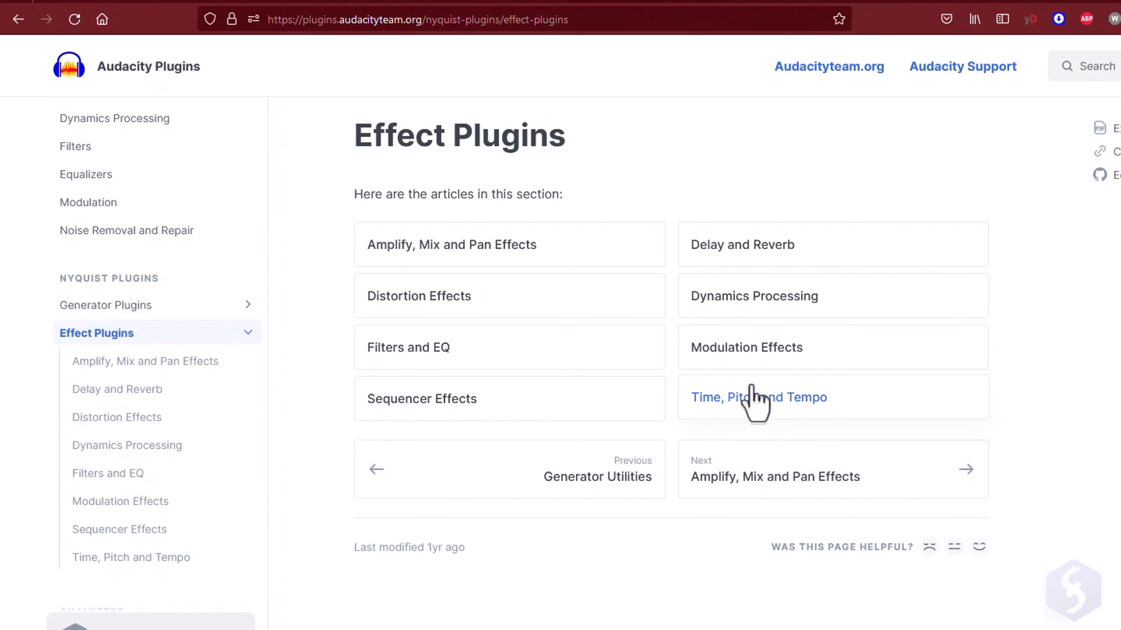
pyautogui.click(469, 293)
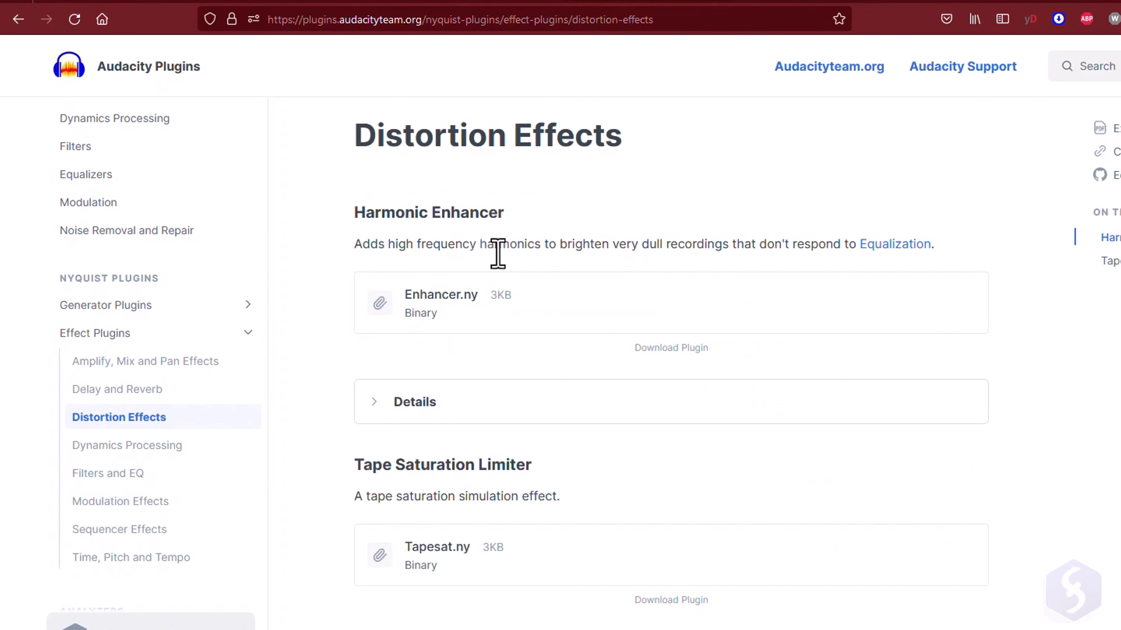
pyautogui.scroll(-8, 300, 230)
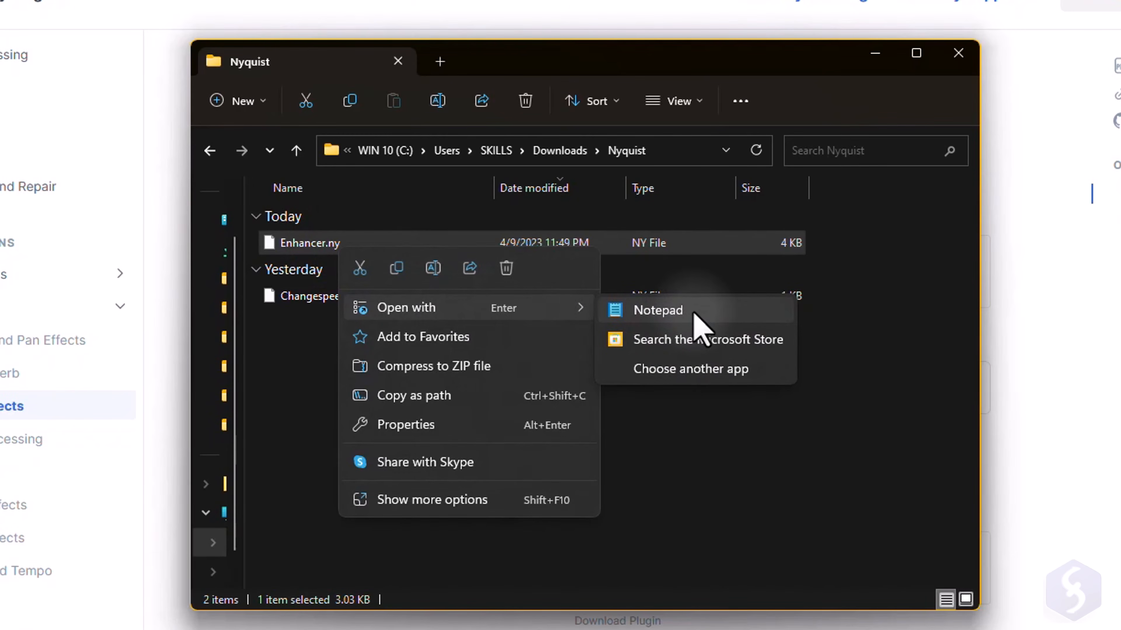
# Step: In File Explorer, open the downloaded Enhancer.ny with Notepad and highlight the path of Audacity's Plug-Ins folder
pyautogui.click(696, 311)
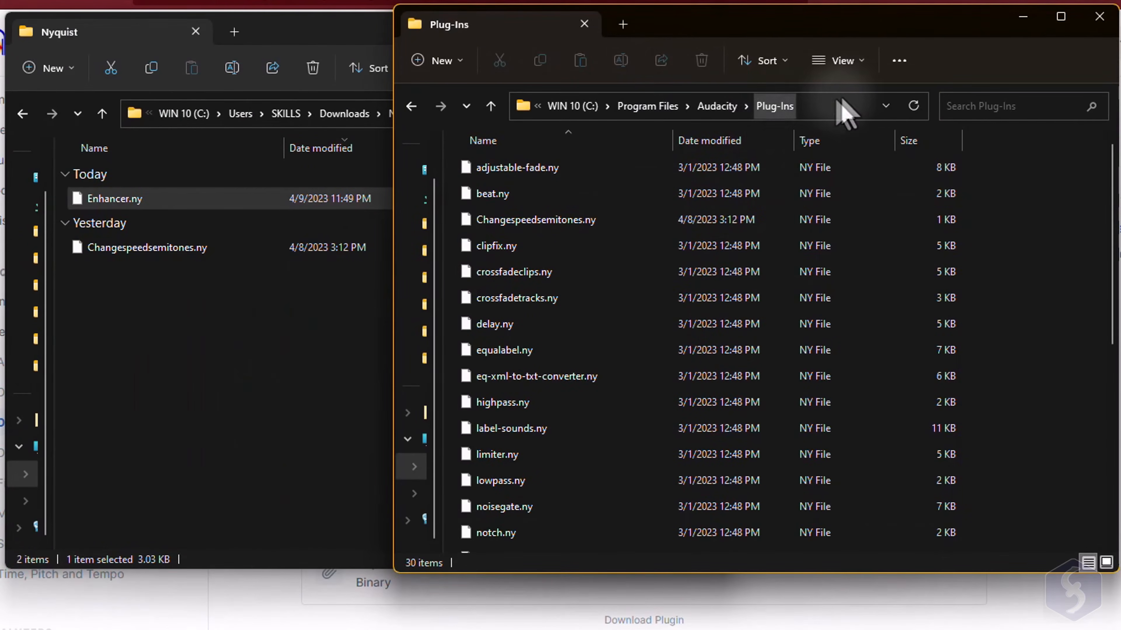
pyautogui.click(838, 104)
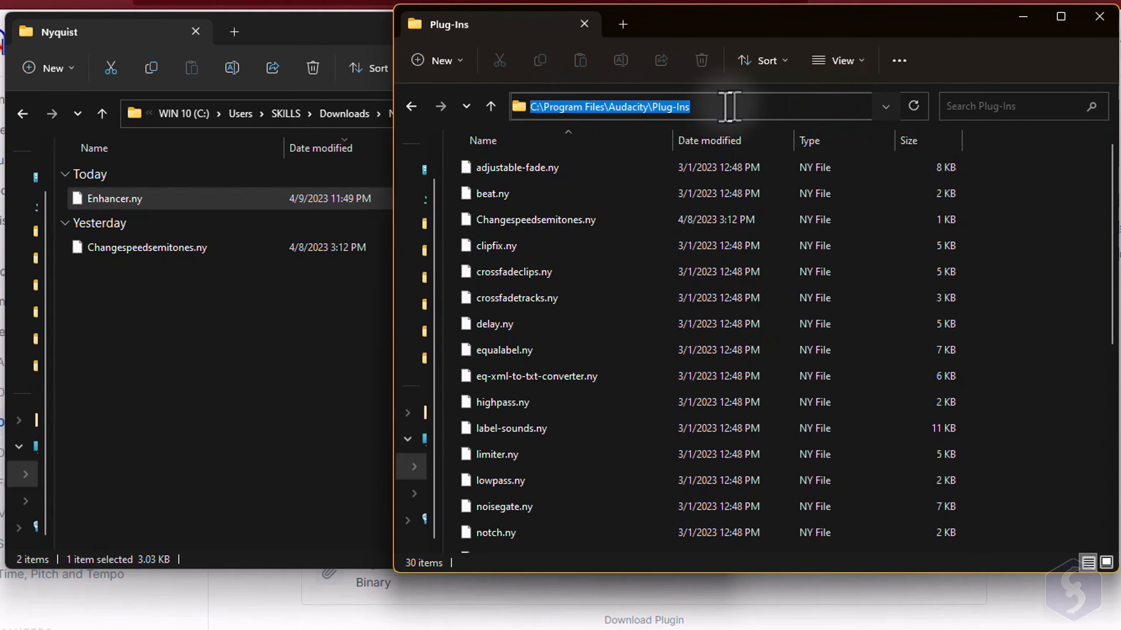
# Step: Copy Enhancer.ny from the Nyquist downloads folder into C:\Program Files\Audacity\Plug-Ins
pyautogui.click(329, 33)
pyautogui.rightClick(157, 200)
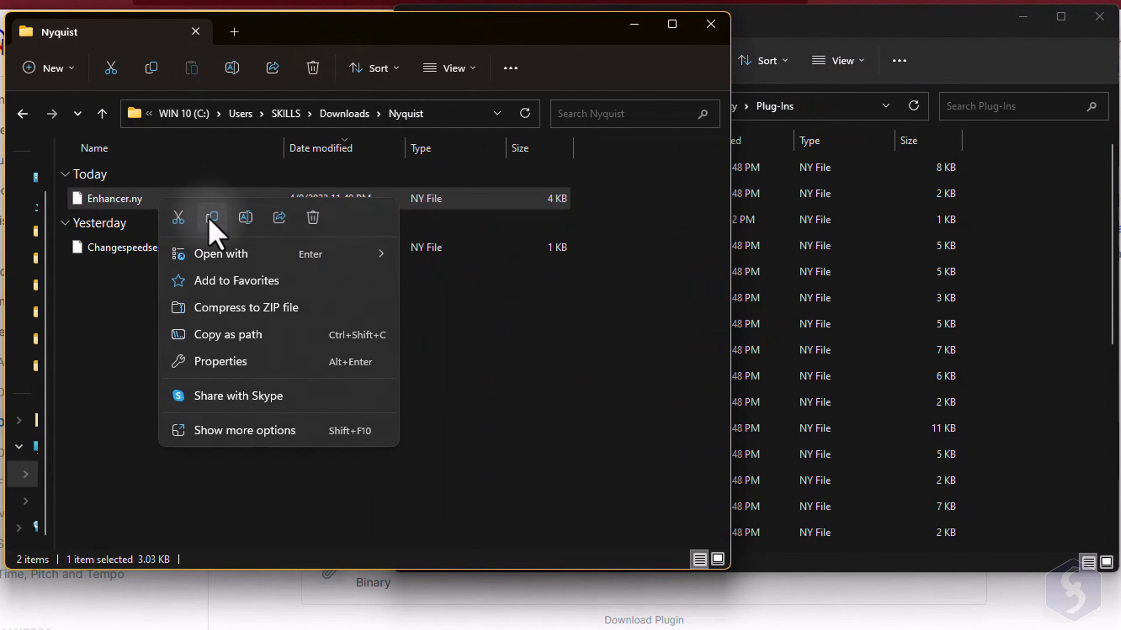
pyautogui.click(211, 218)
pyautogui.click(904, 13)
pyautogui.rightClick(447, 252)
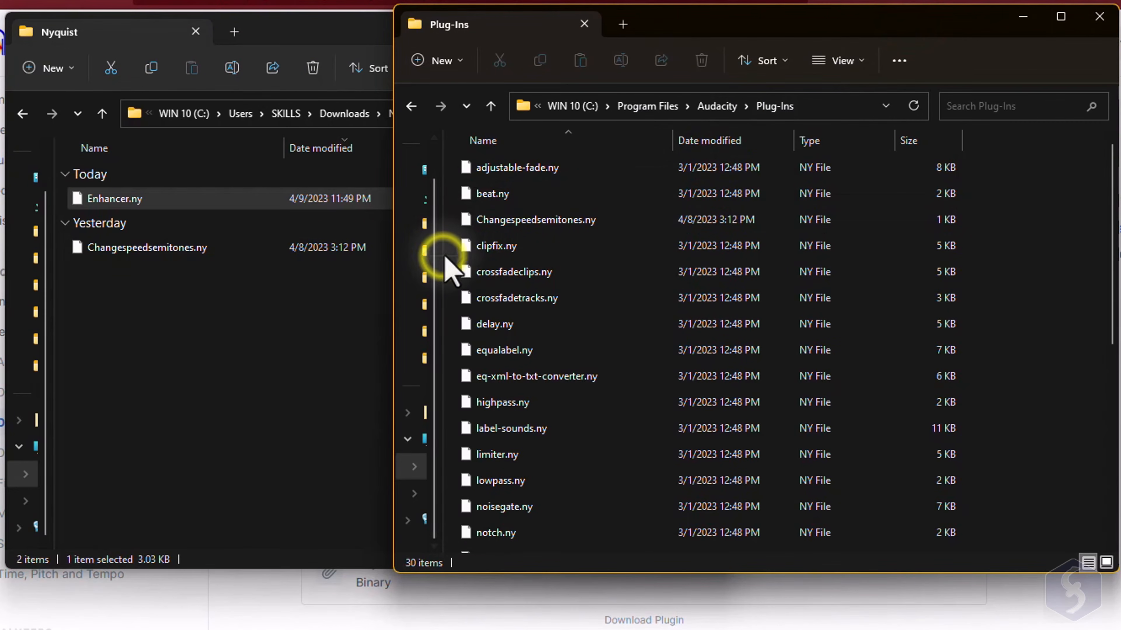
pyautogui.click(469, 279)
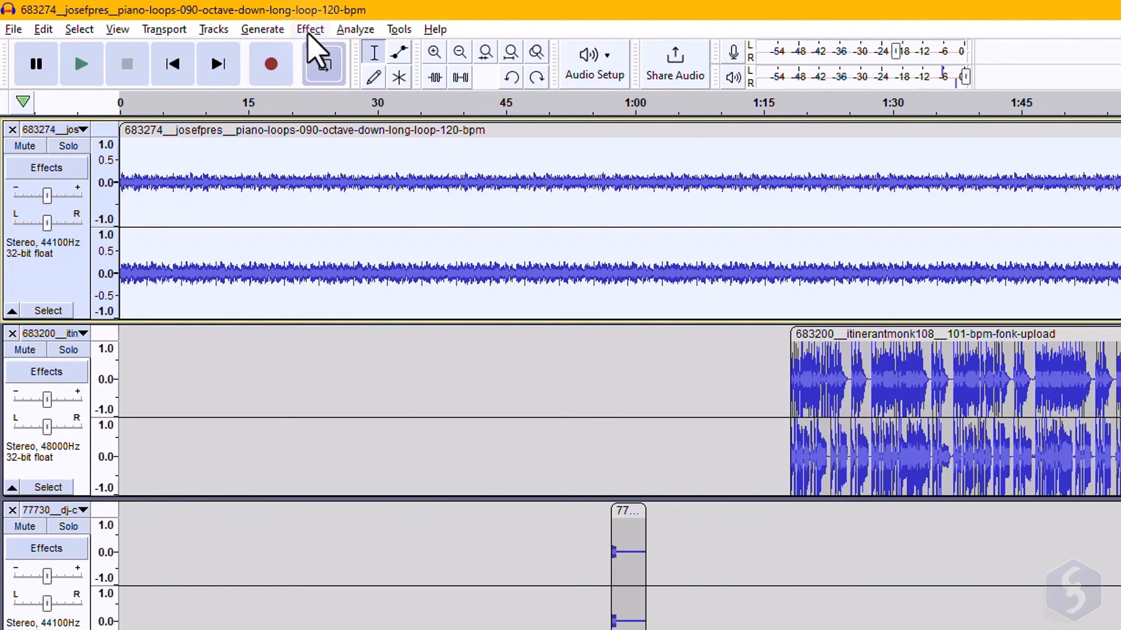
# Step: In Audacity's Plugin Manager, rescan for plugins, select Harmonic Enhancer and accept, and look for it among the effects
pyautogui.click(309, 31)
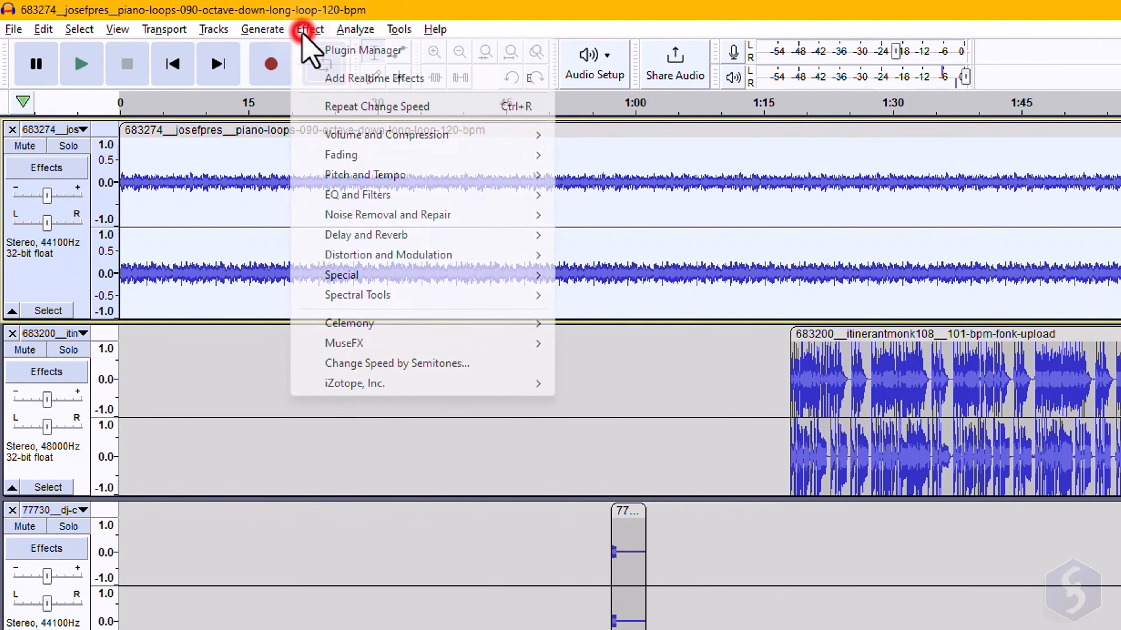
pyautogui.click(362, 50)
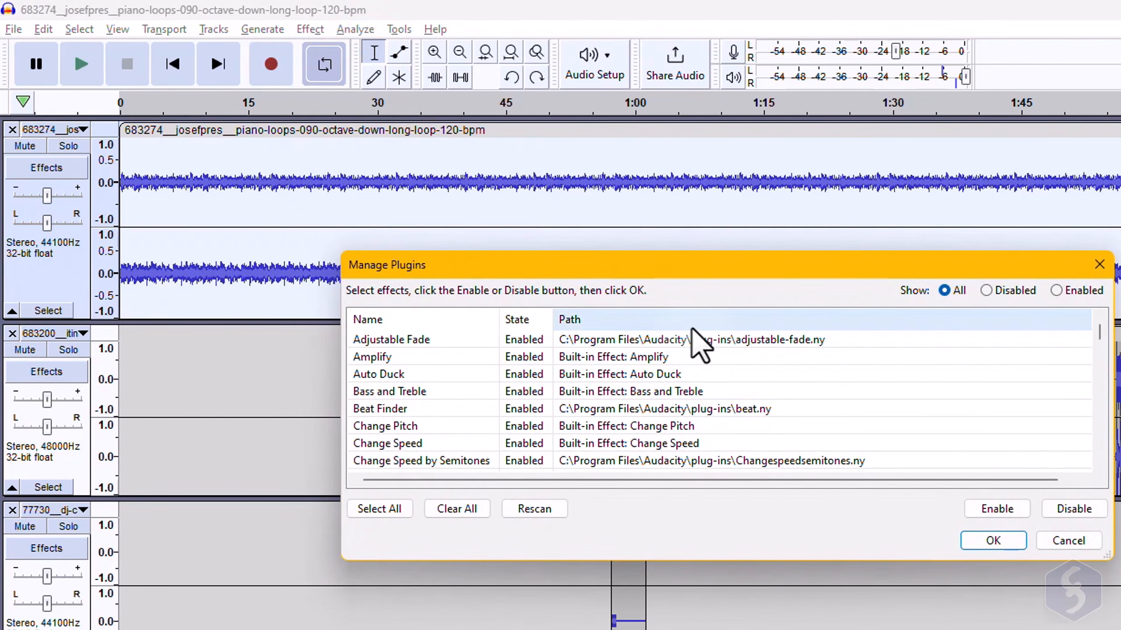
pyautogui.scroll(-5, 666, 340)
pyautogui.click(536, 514)
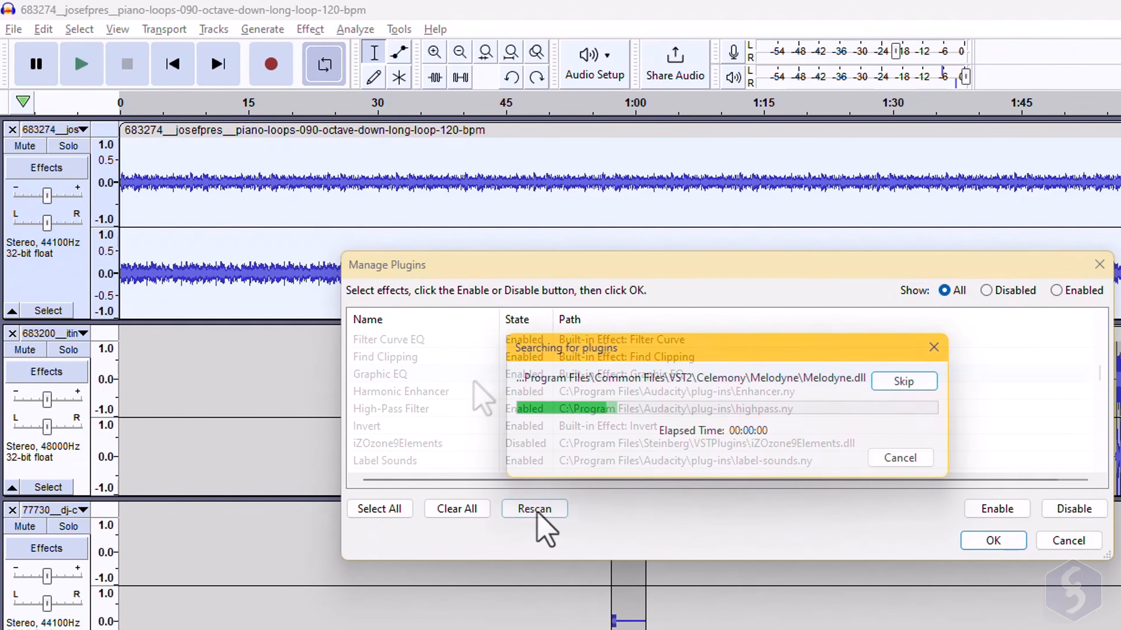
pyautogui.click(657, 396)
pyautogui.press('Return')
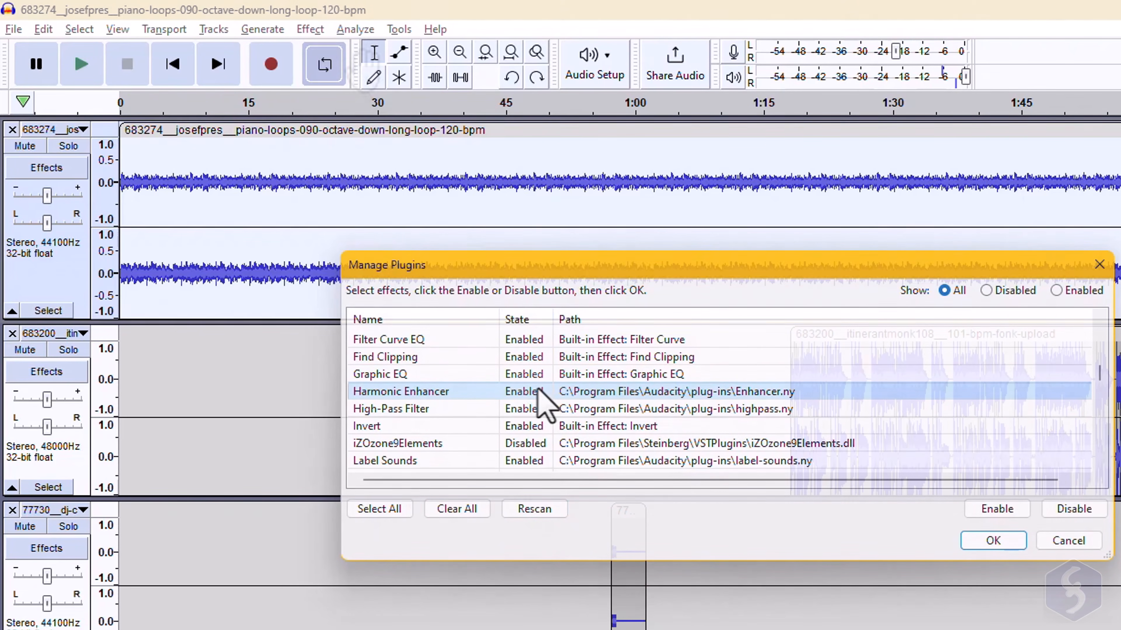
pyautogui.click(310, 29)
pyautogui.click(448, 402)
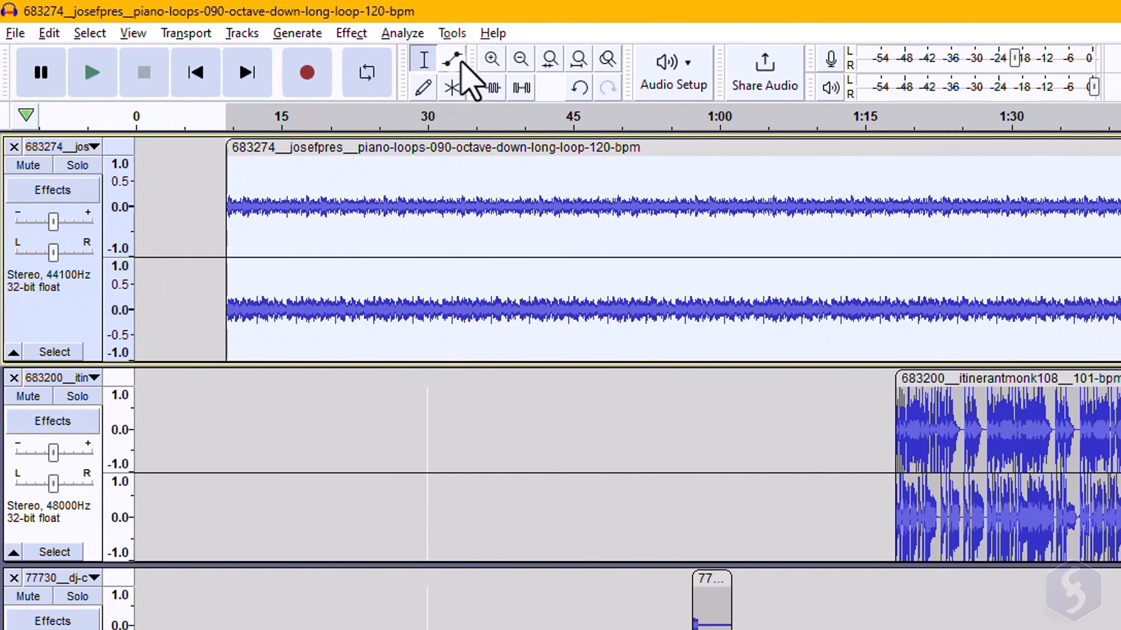
# Step: Use the Envelope tool to fade in the piano clip from about 0.5 at its start to full level near 12.6 s, and play it
pyautogui.click(461, 63)
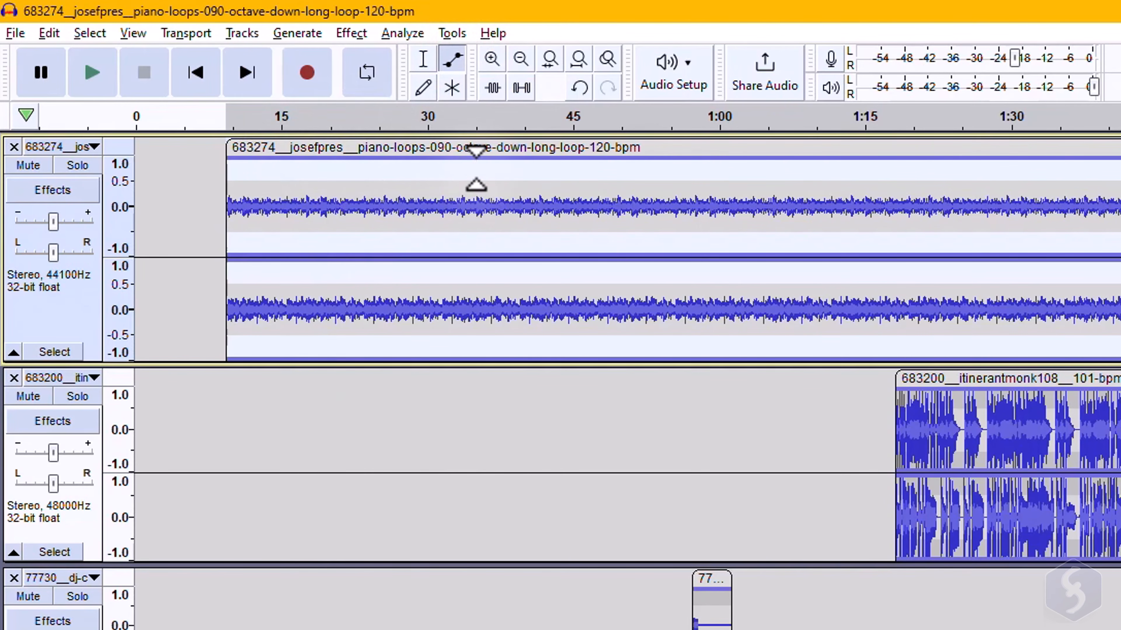
pyautogui.scroll(2, 166, 216)
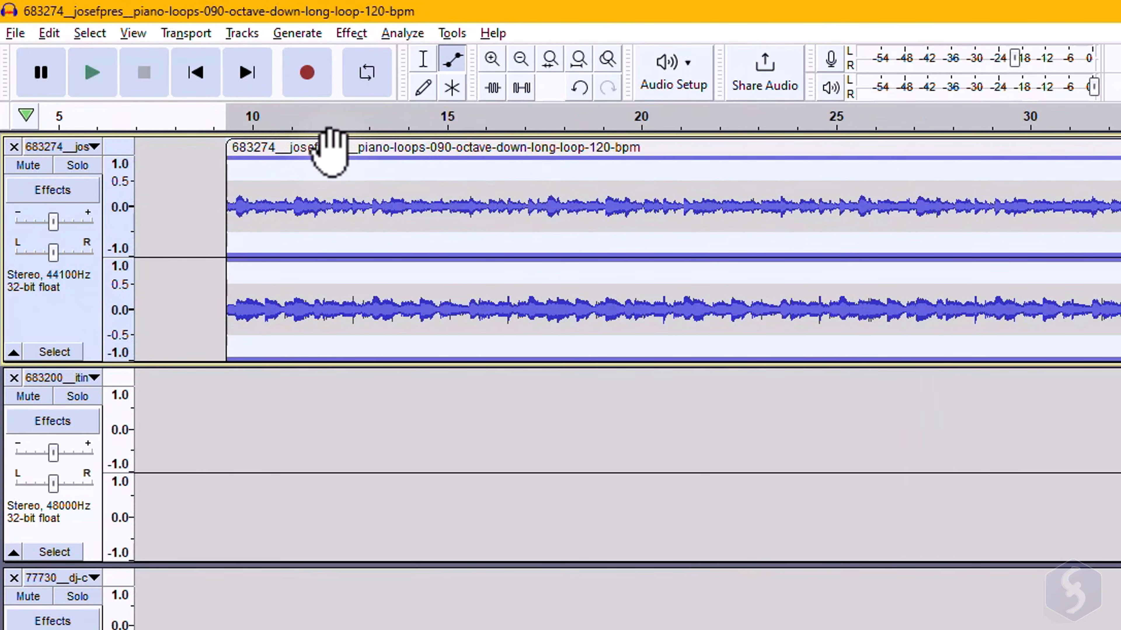
pyautogui.moveTo(348, 163)
pyautogui.mouseDown()
pyautogui.moveTo(350, 183)
pyautogui.moveTo(354, 158)
pyautogui.mouseUp()
pyautogui.moveTo(239, 182); pyautogui.dragTo(239, 207)
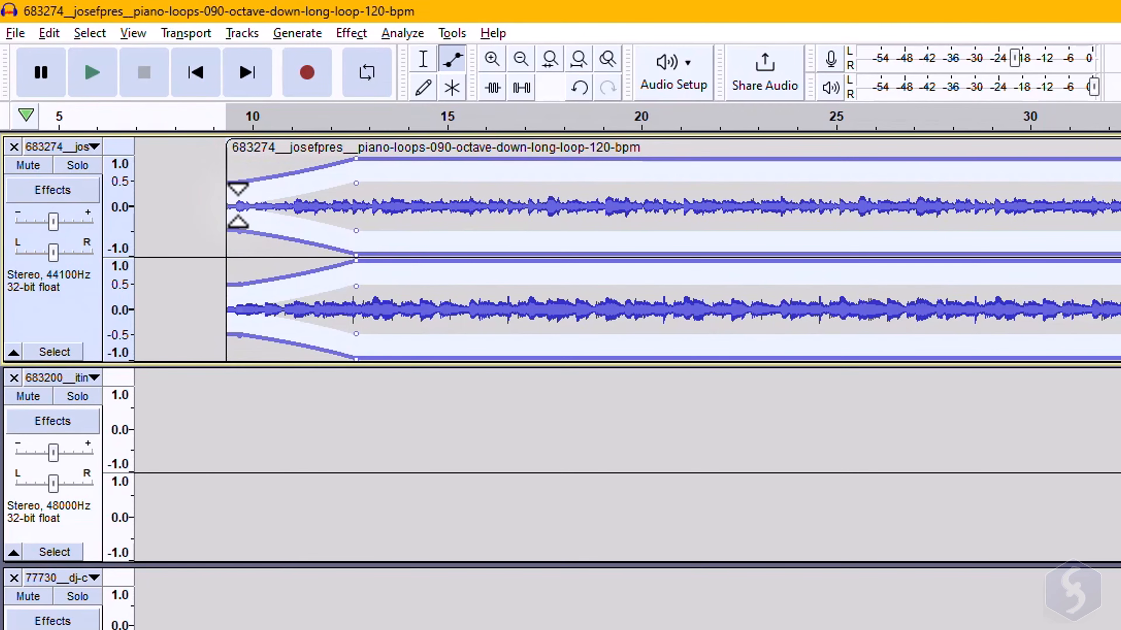
pyautogui.press('space')
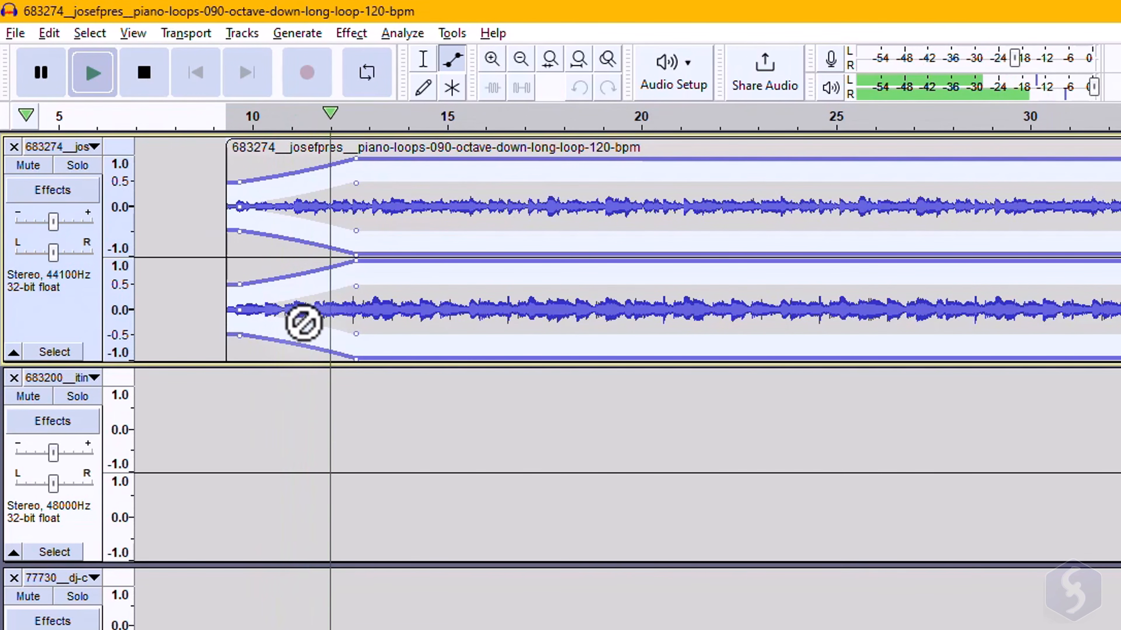
pyautogui.press('space')
# Step: Lower the piano clip's envelope at about 14.4 s, add another point near 16.4 s, and undo both changes
pyautogui.moveTo(423, 172); pyautogui.dragTo(424, 199)
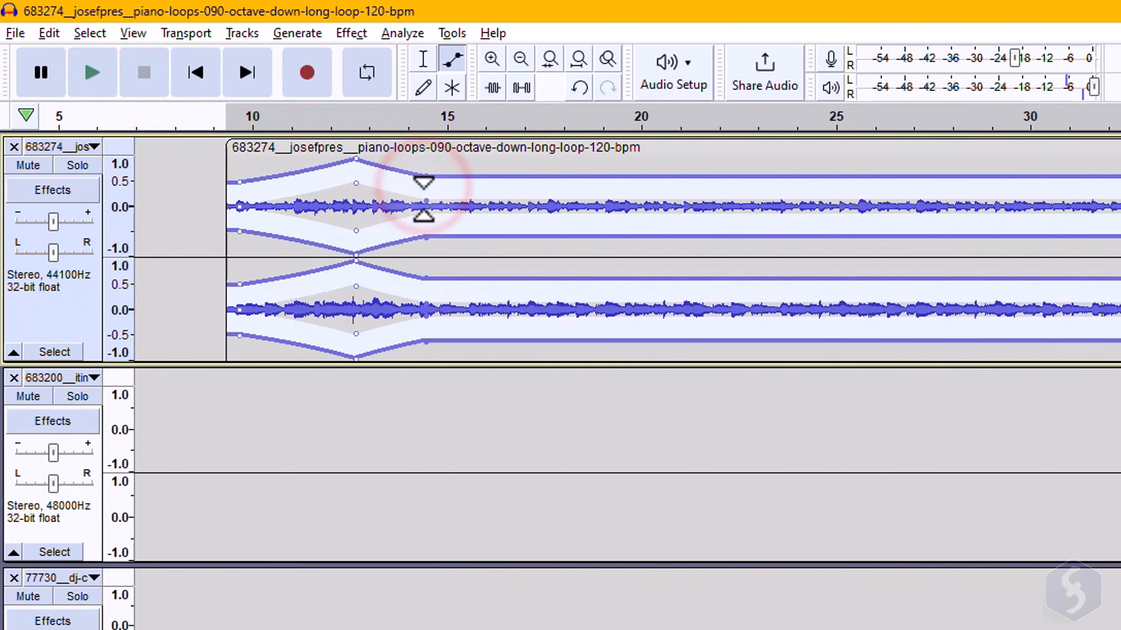
pyautogui.moveTo(498, 173); pyautogui.dragTo(500, 152)
pyautogui.hotkey('ctrl', 'z')
pyautogui.hotkey('ctrl', 'z')
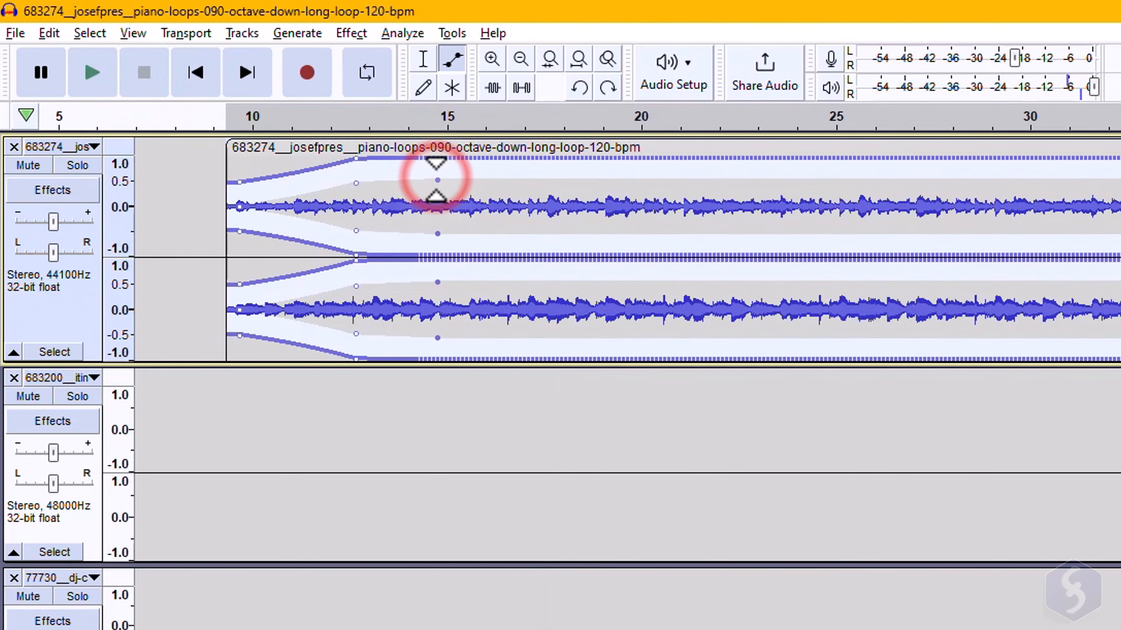
# Step: Raise the piano clip's envelope with an inner control point at about 14.9 s, and apply Zoom x1/2 to the vertical scale
pyautogui.moveTo(437, 178); pyautogui.dragTo(441, 165)
pyautogui.rightClick(120, 199)
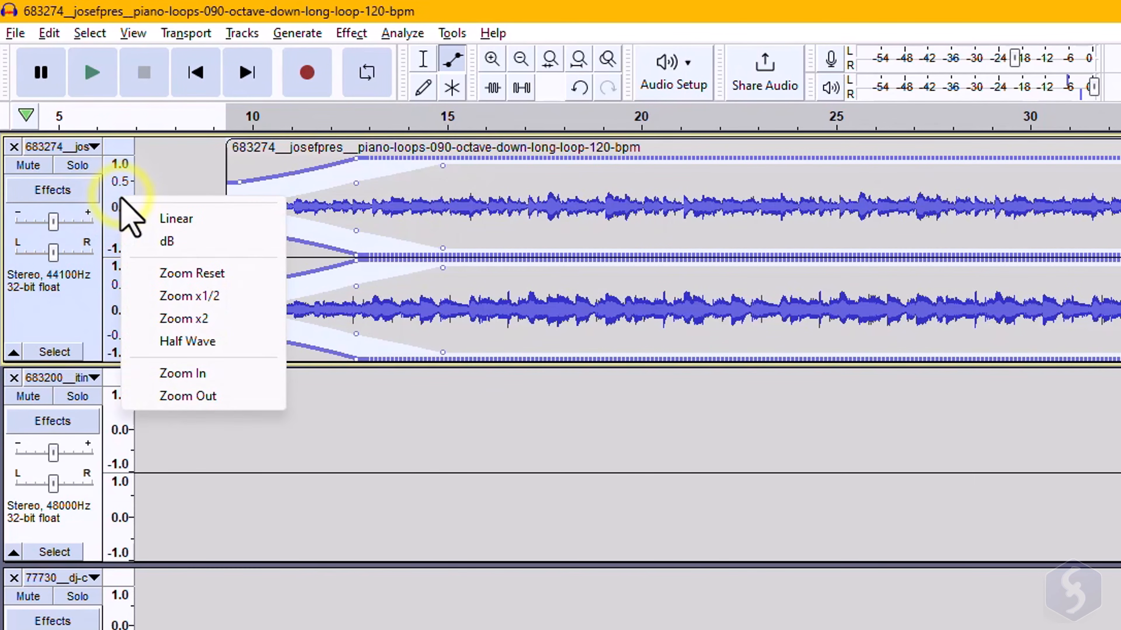
pyautogui.click(192, 297)
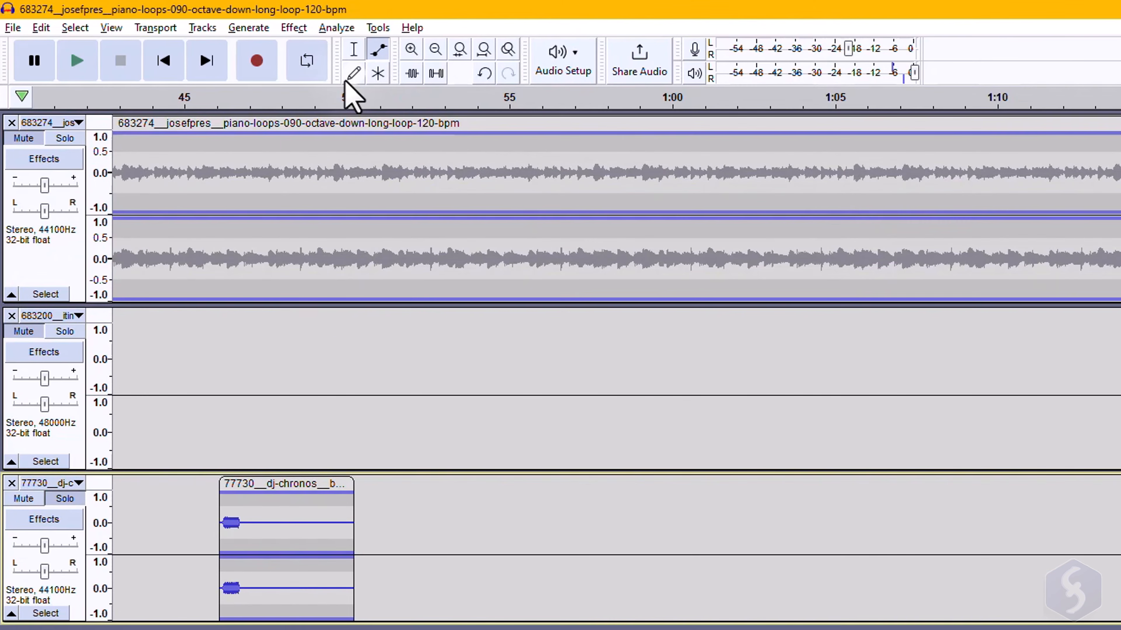
# Step: With the Draw tool, reshape the upper channel's samples in the button-2 clip from about 46.2375 to 46.2380 s, and smooth them
pyautogui.click(349, 76)
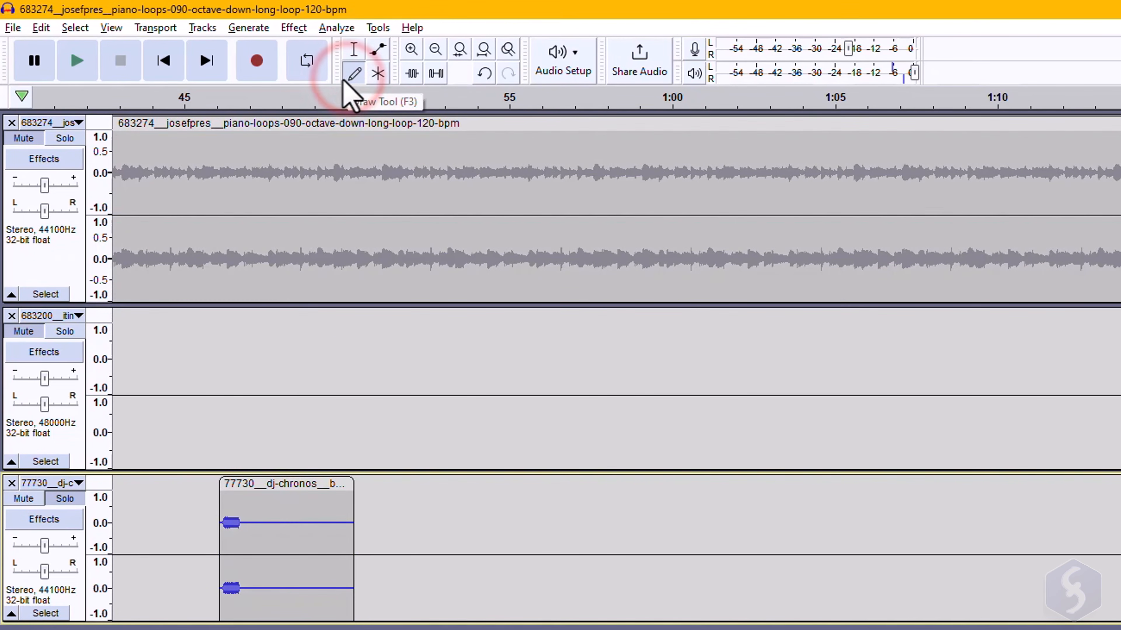
pyautogui.click(269, 518)
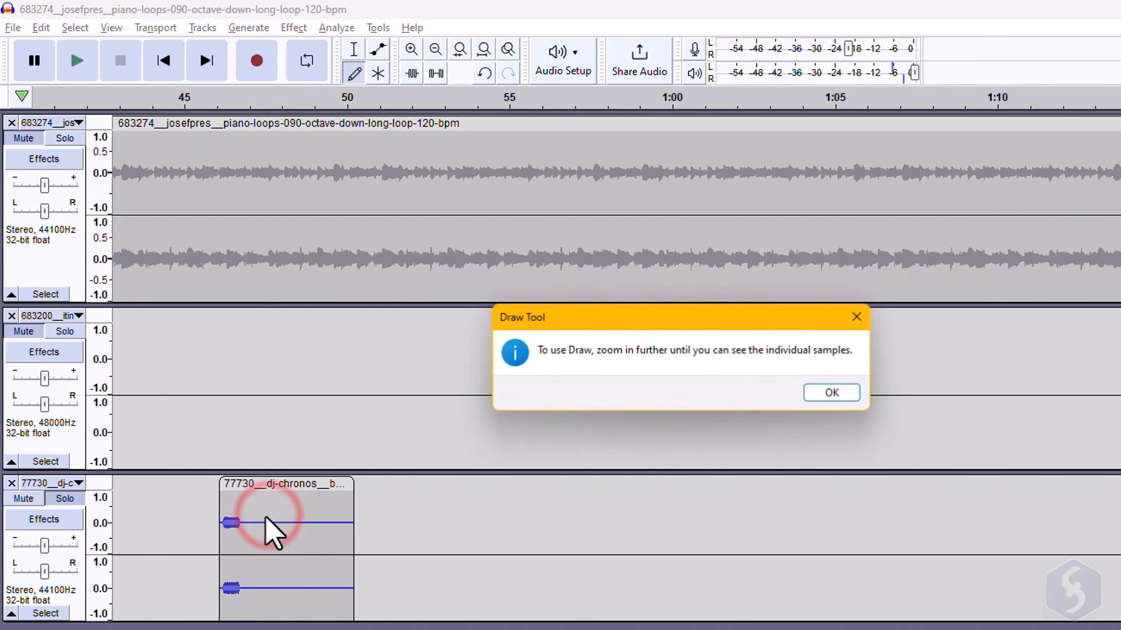
pyautogui.click(832, 392)
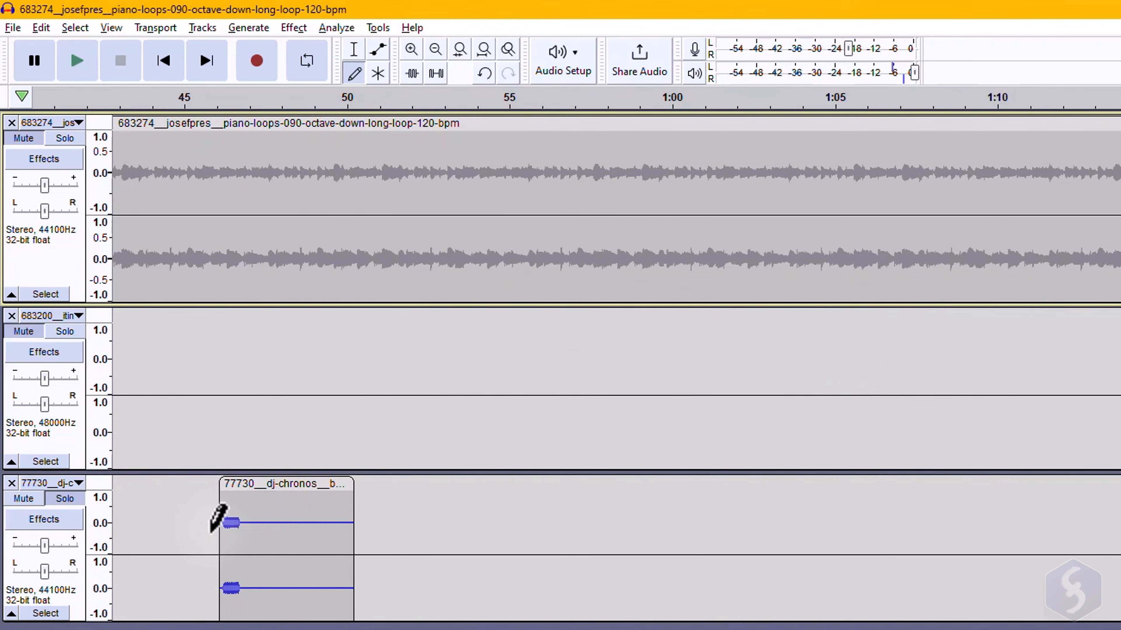
pyautogui.scroll(5, 230, 528)
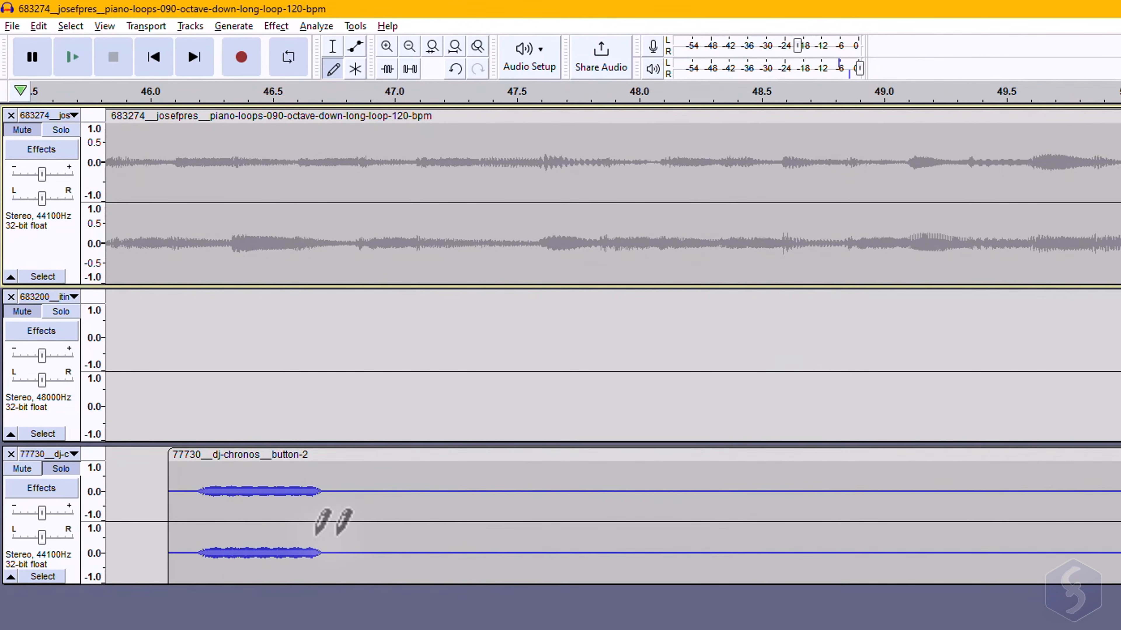
pyautogui.scroll(9, 383, 417)
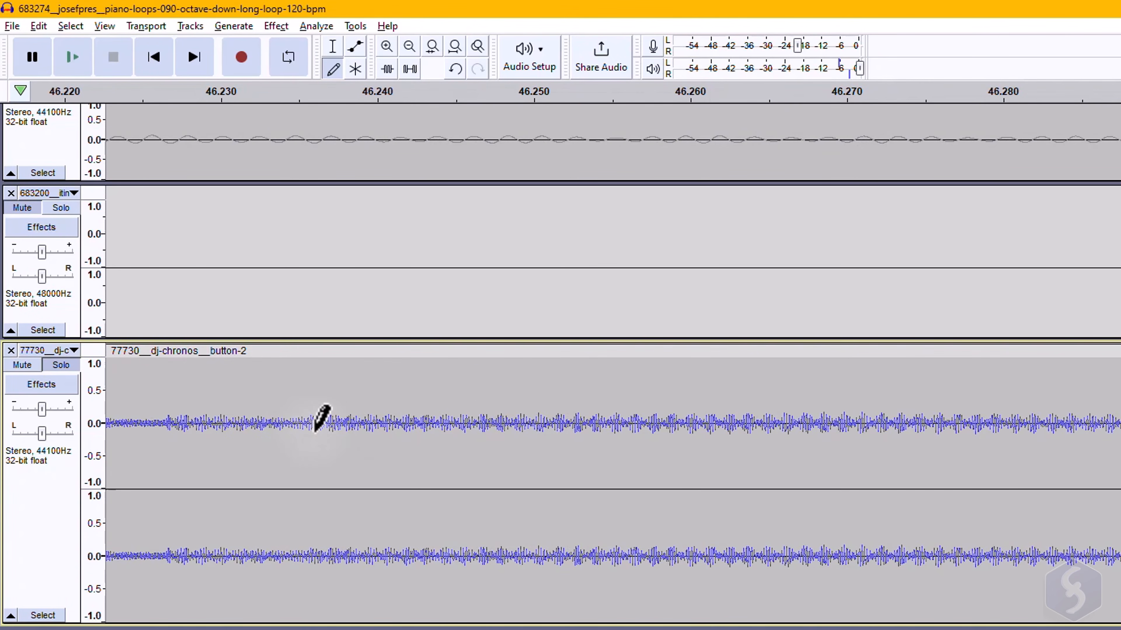
pyautogui.scroll(1, 350, 425)
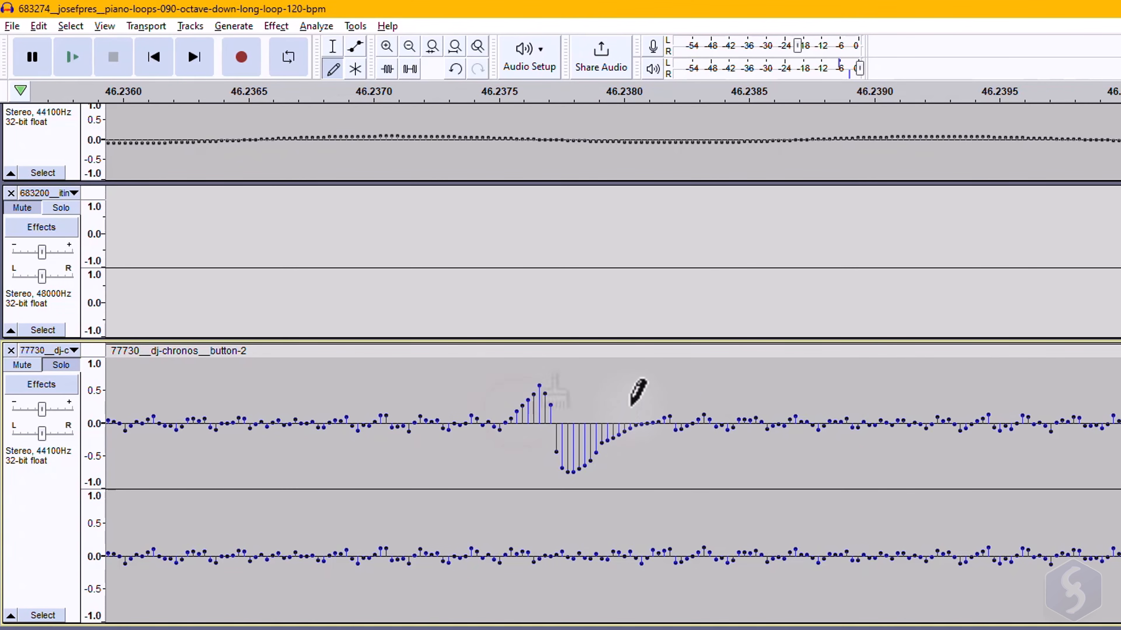
pyautogui.click(599, 447)
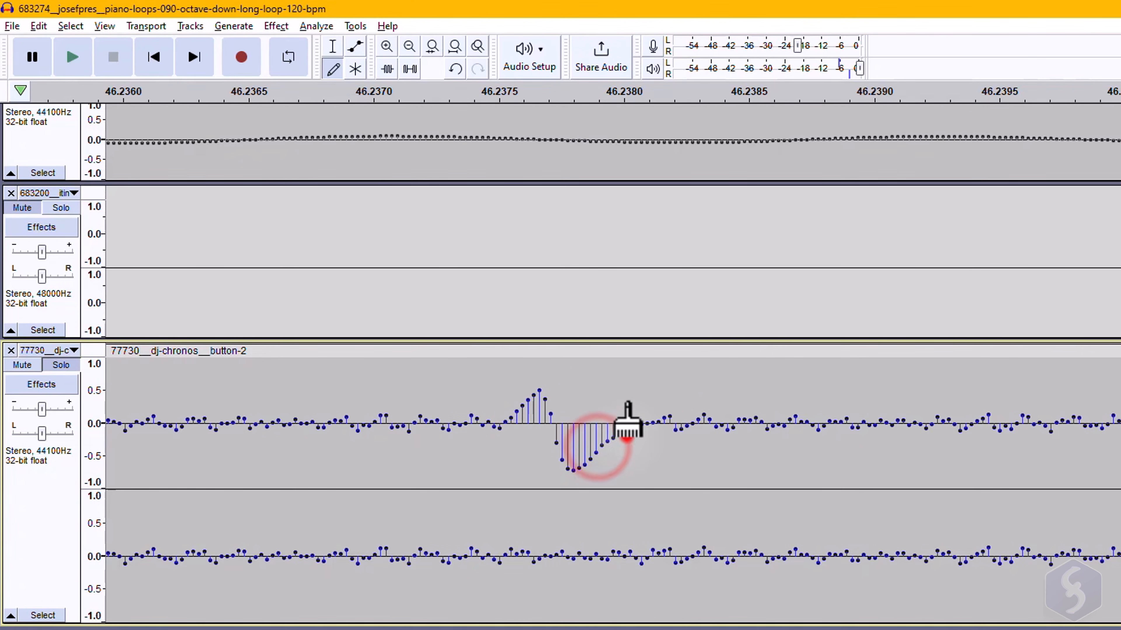
pyautogui.click(626, 435)
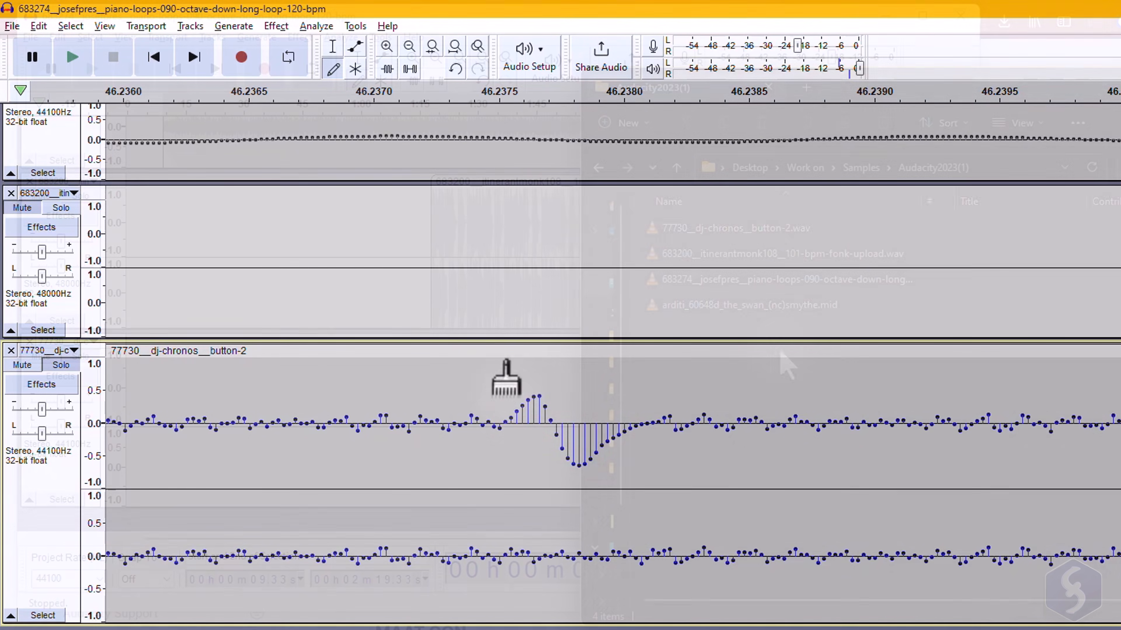
# Step: Import arditi_60648d_the_swan_(nc)smythe.mid from the Audacity2023(1) folder as a new track, and play it from the start of the timeline
pyautogui.click(785, 306)
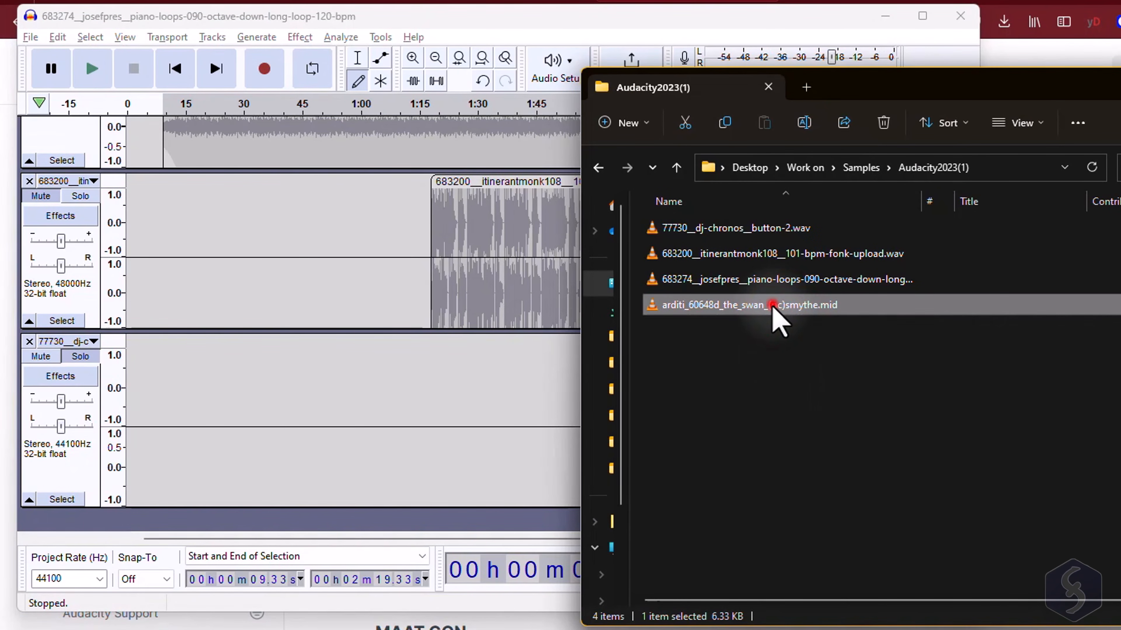
pyautogui.moveTo(773, 306); pyautogui.dragTo(140, 527)
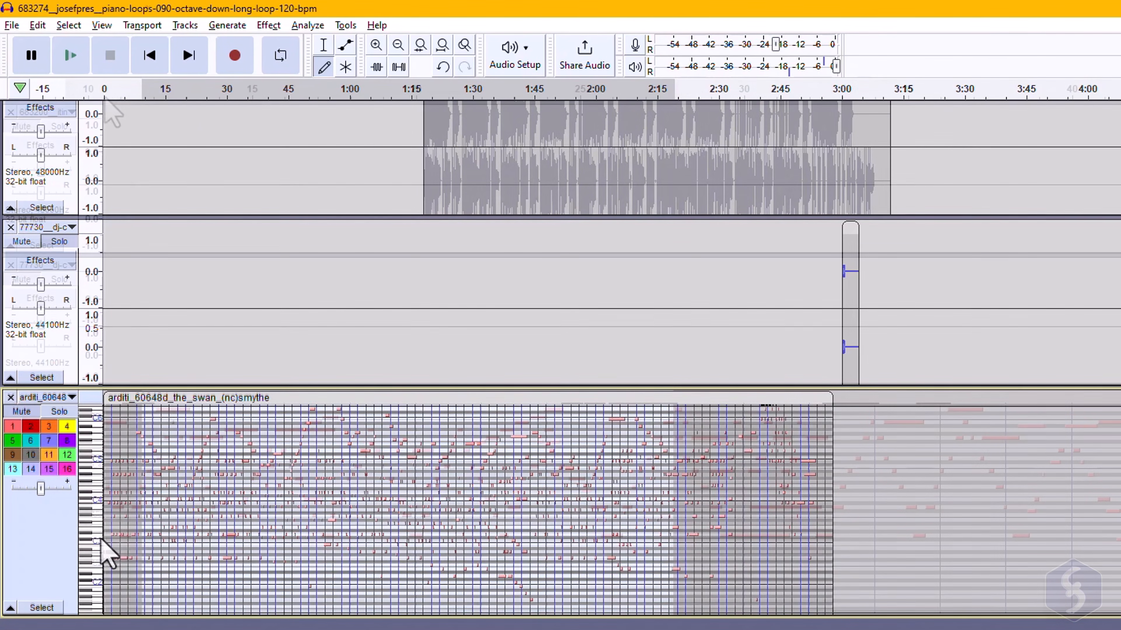
pyautogui.click(110, 91)
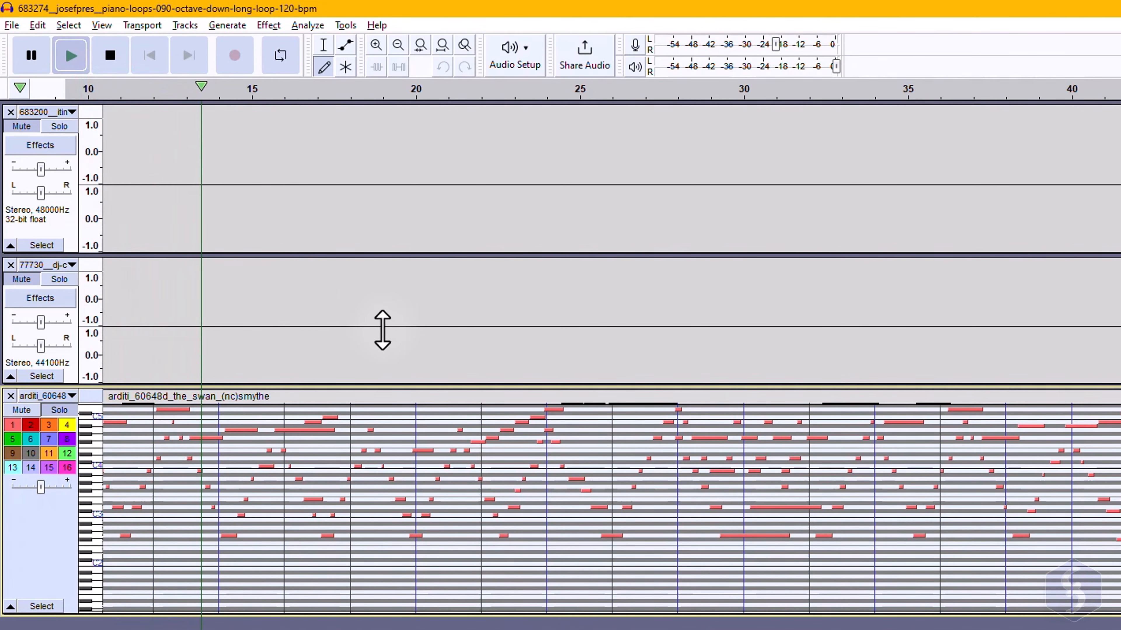
# Step: Review the playback device choices for MIDI in the preferences, and leave them without making changes
pyautogui.click(38, 25)
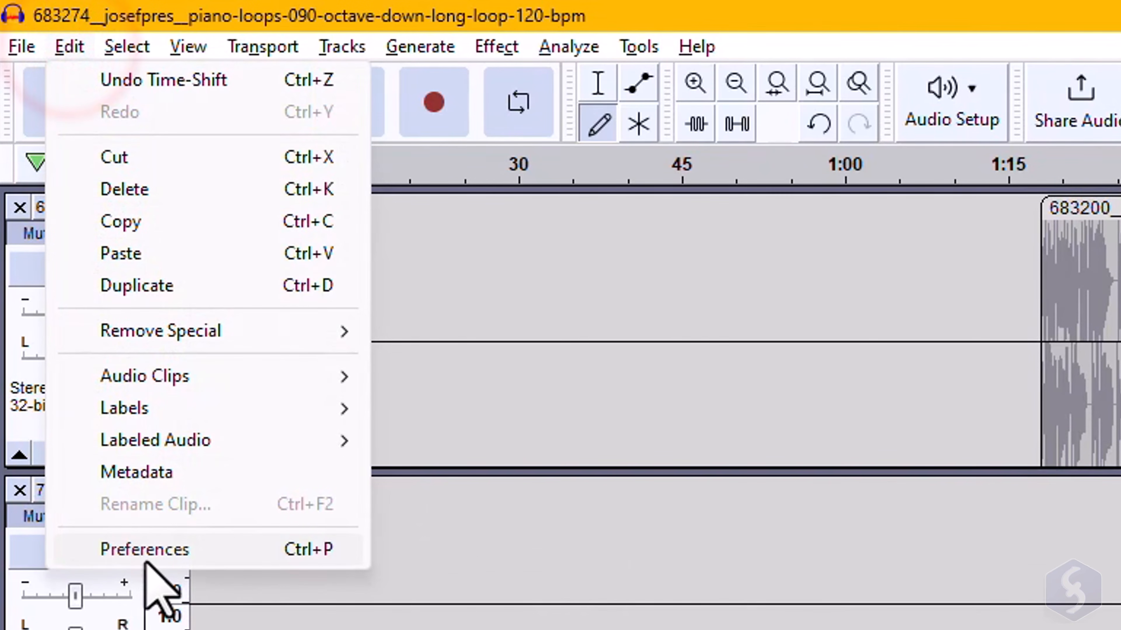
pyautogui.click(164, 549)
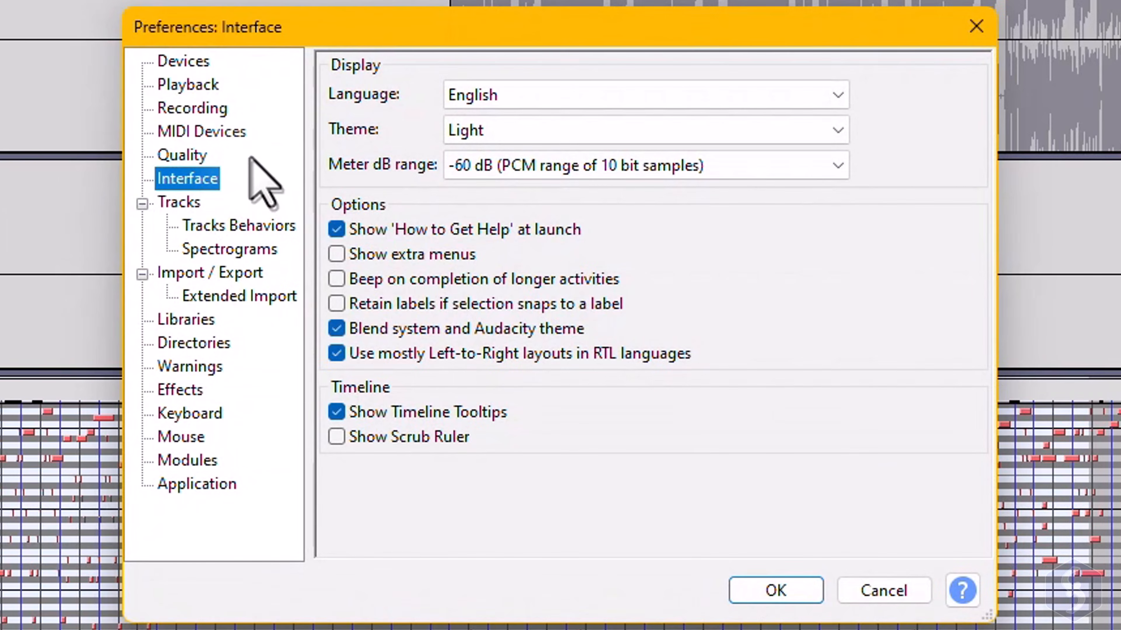
pyautogui.click(237, 130)
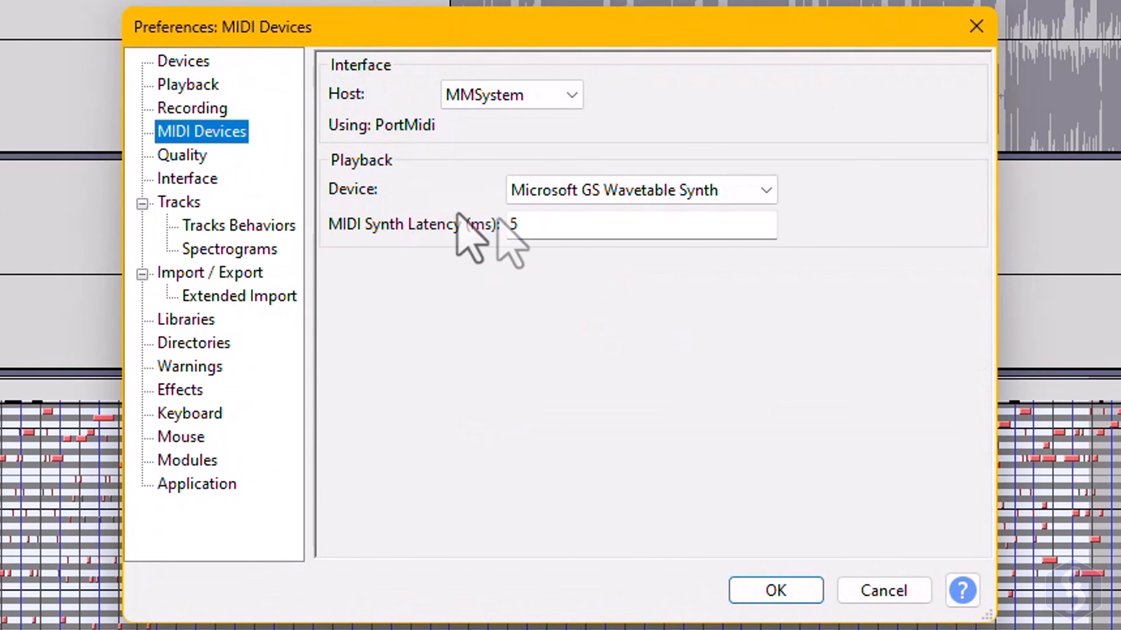
pyautogui.click(767, 193)
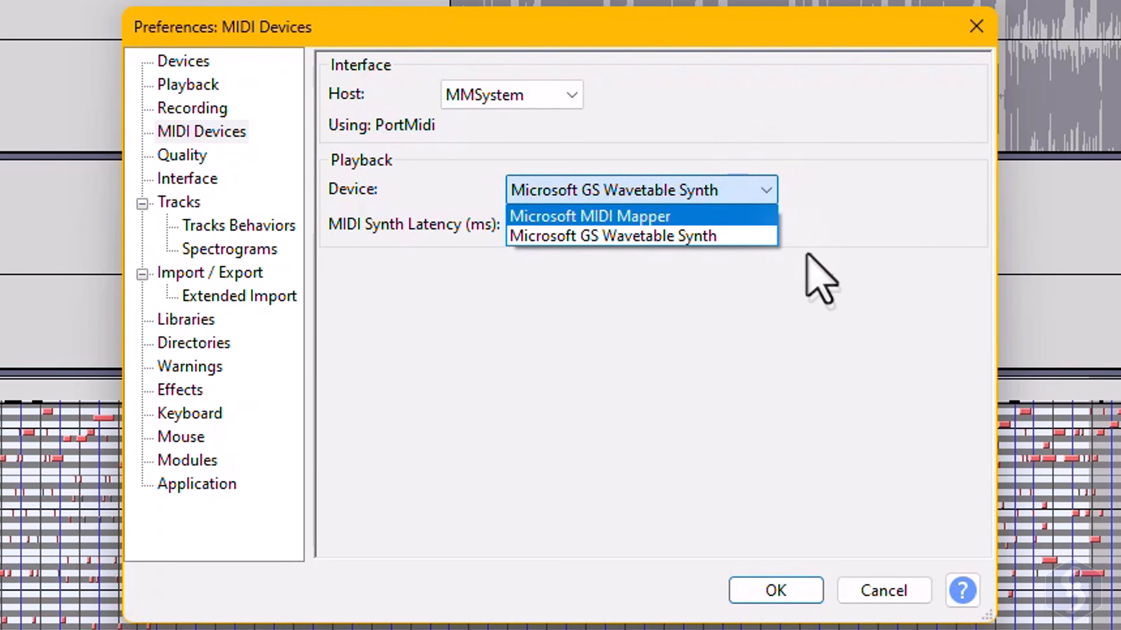
pyautogui.click(797, 294)
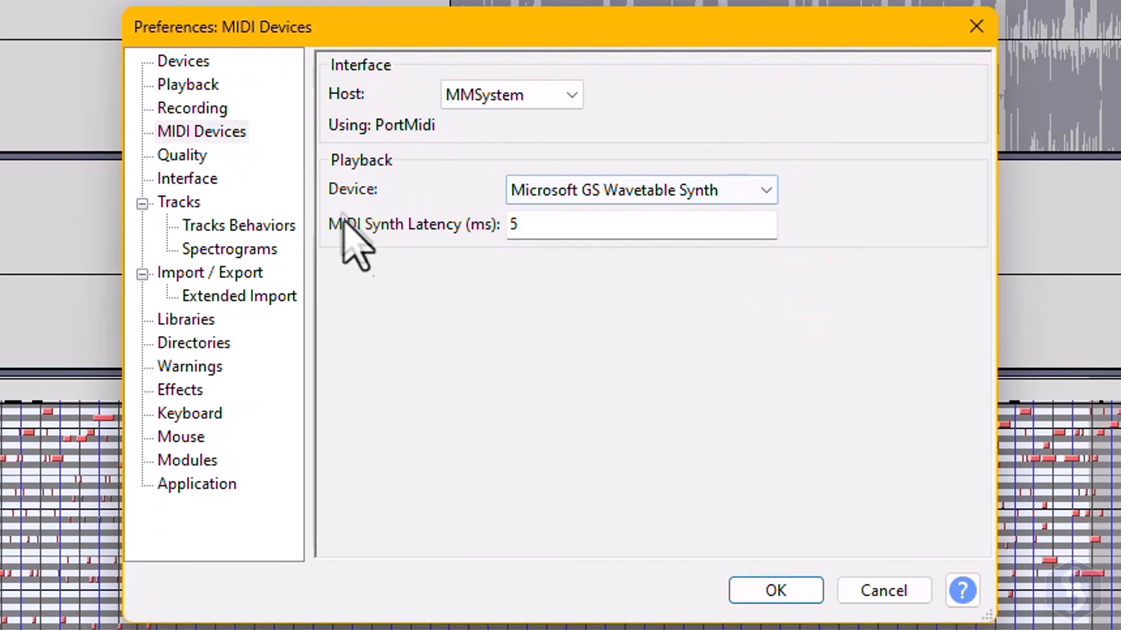
pyautogui.click(976, 27)
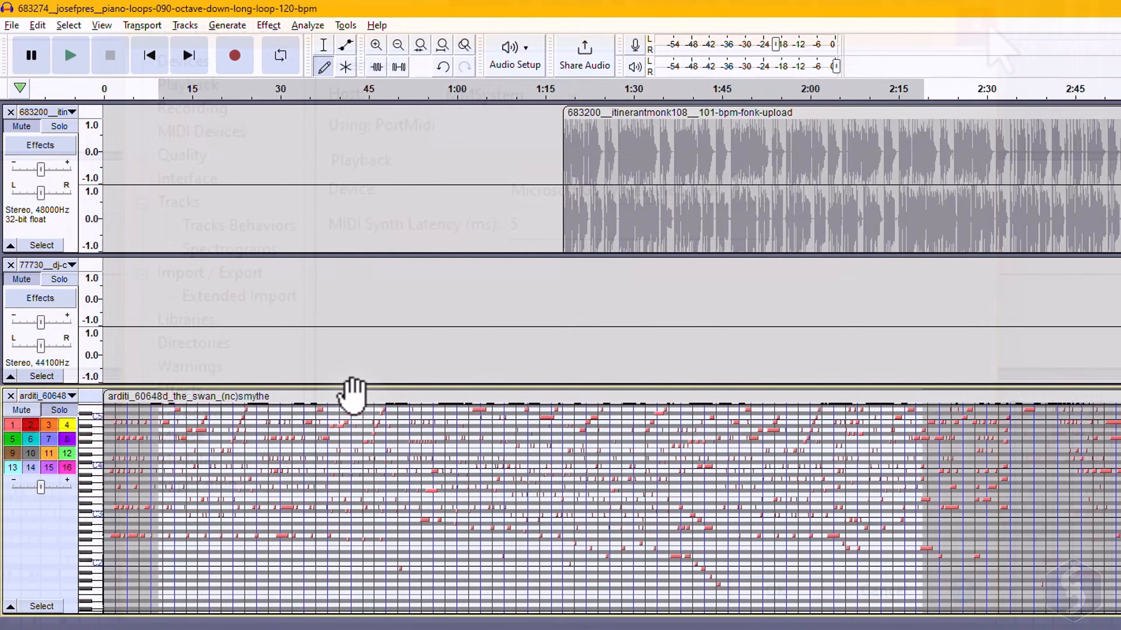
# Step: Move the MIDI clip along its track's timeline
pyautogui.click(370, 399)
pyautogui.moveTo(460, 396); pyautogui.dragTo(343, 424)
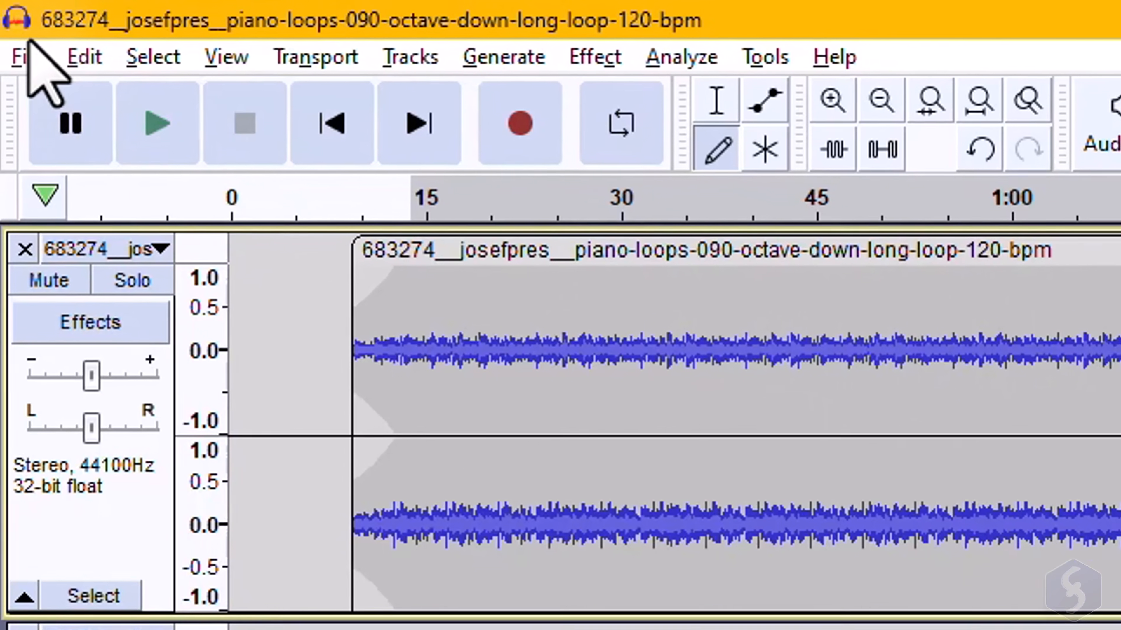
# Step: Bring up Save Project As for an AUP3 project file on the Desktop, accepting the project-format warning
pyautogui.click(13, 28)
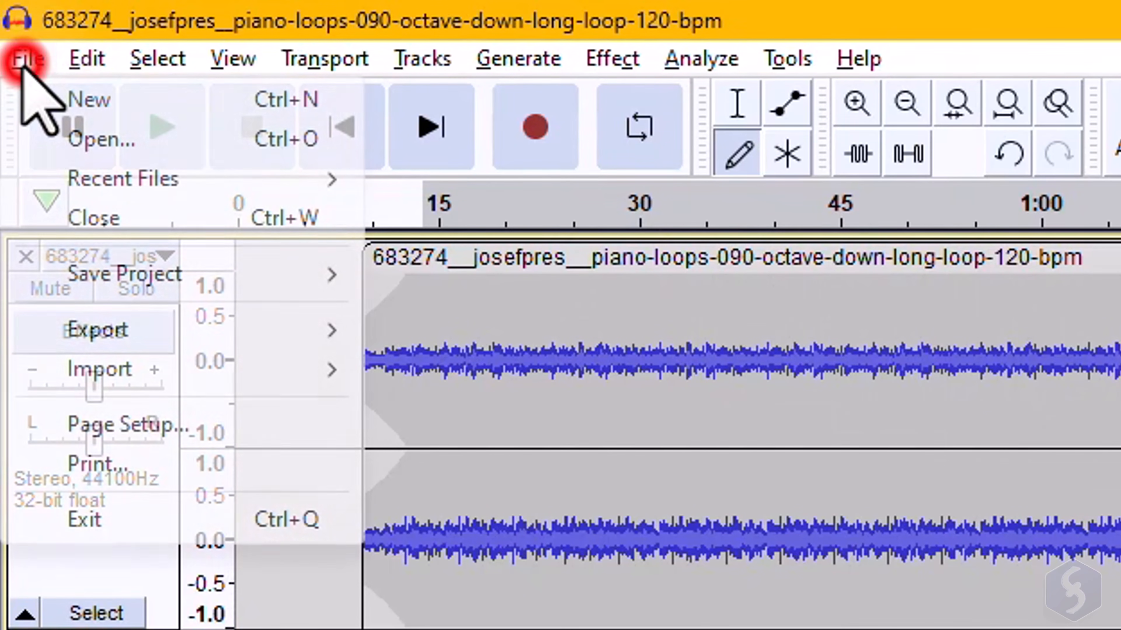
pyautogui.moveTo(313, 289)
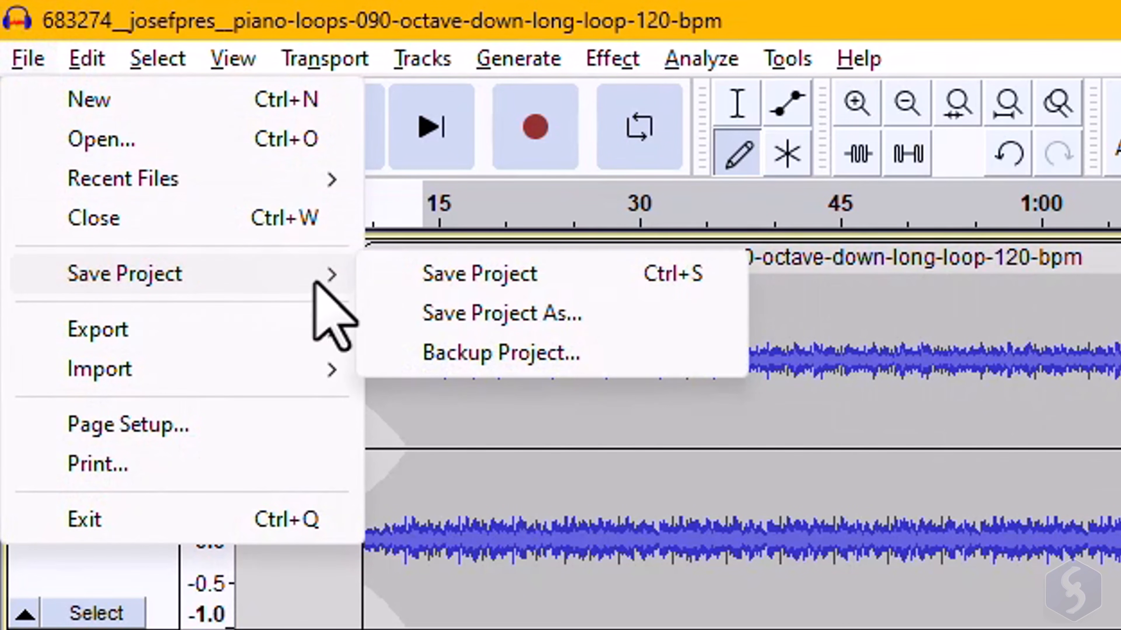
pyautogui.click(666, 314)
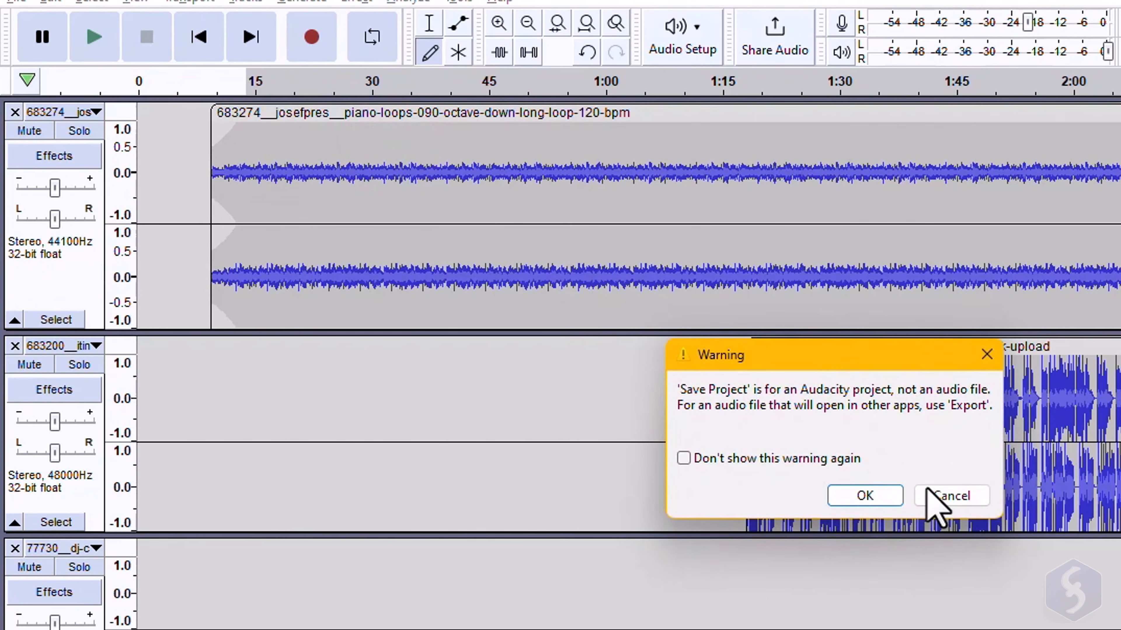
pyautogui.click(869, 494)
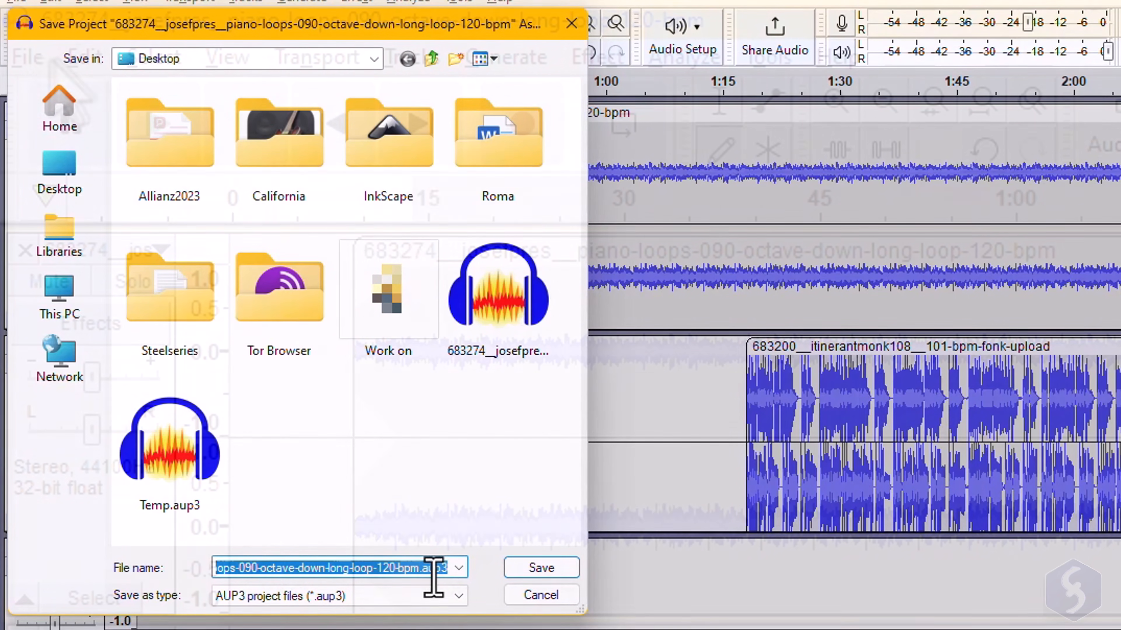
# Step: Bring up Export Audio for the project and look through the available file types
pyautogui.click(25, 65)
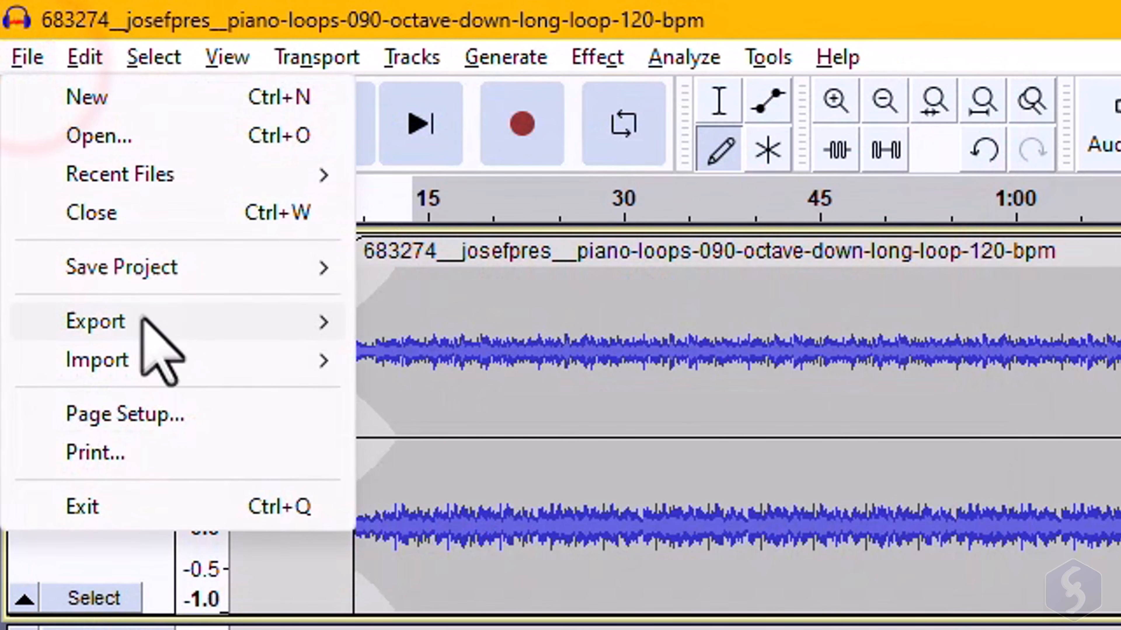
pyautogui.click(145, 321)
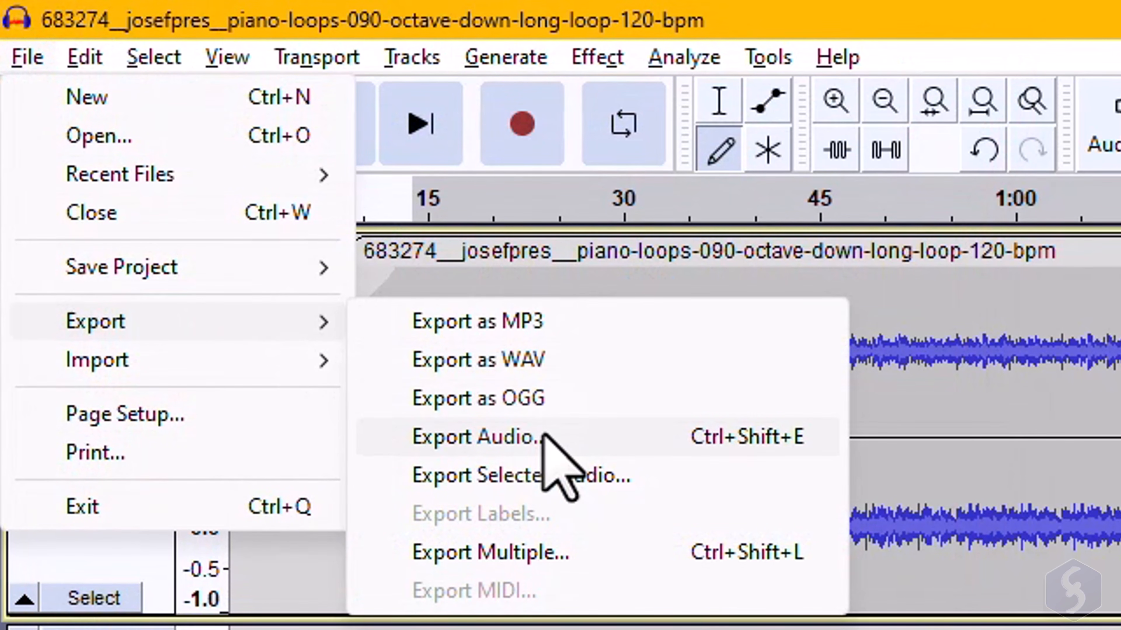
pyautogui.click(567, 444)
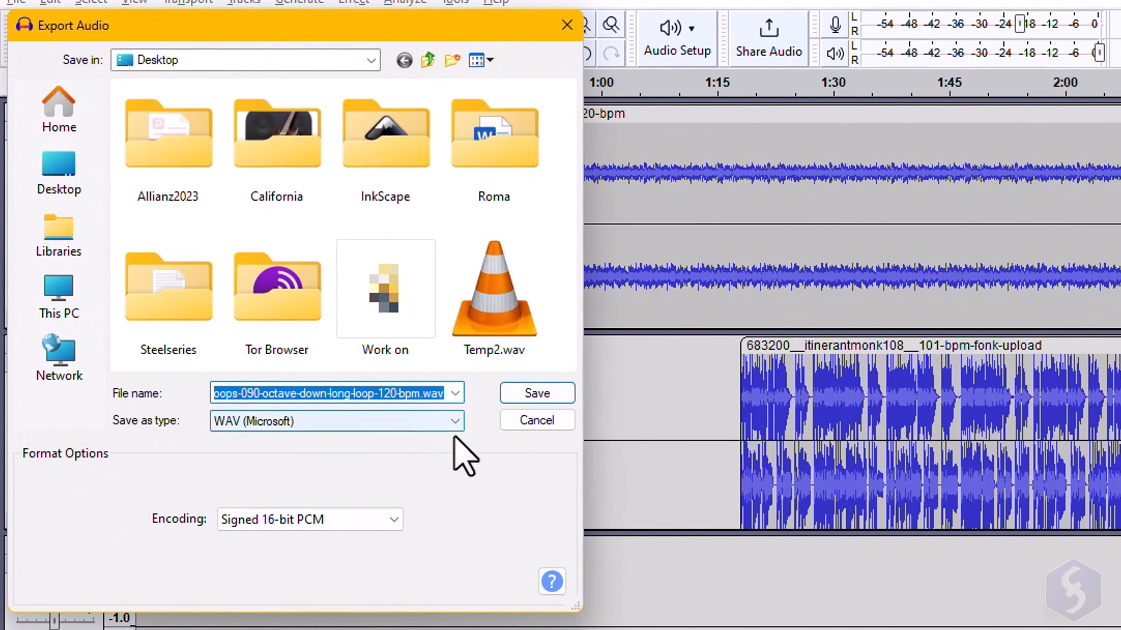
pyautogui.click(537, 514)
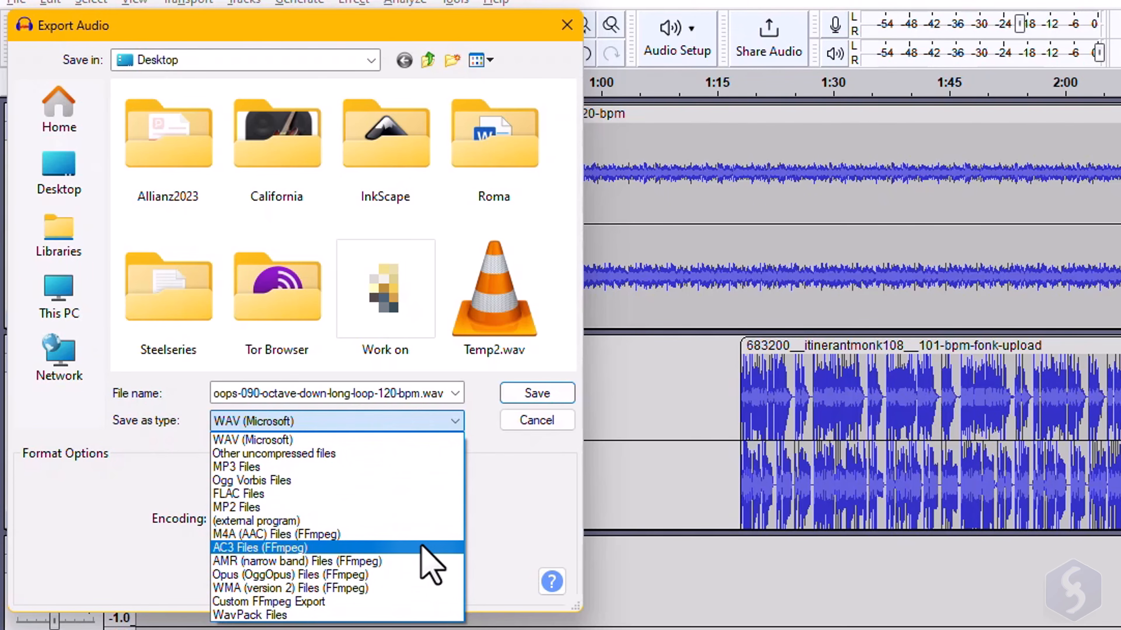
# Step: Select the piano clip's audio from about 26 s to 52 s and bring up Export Selected Audio for it
pyautogui.click(640, 95)
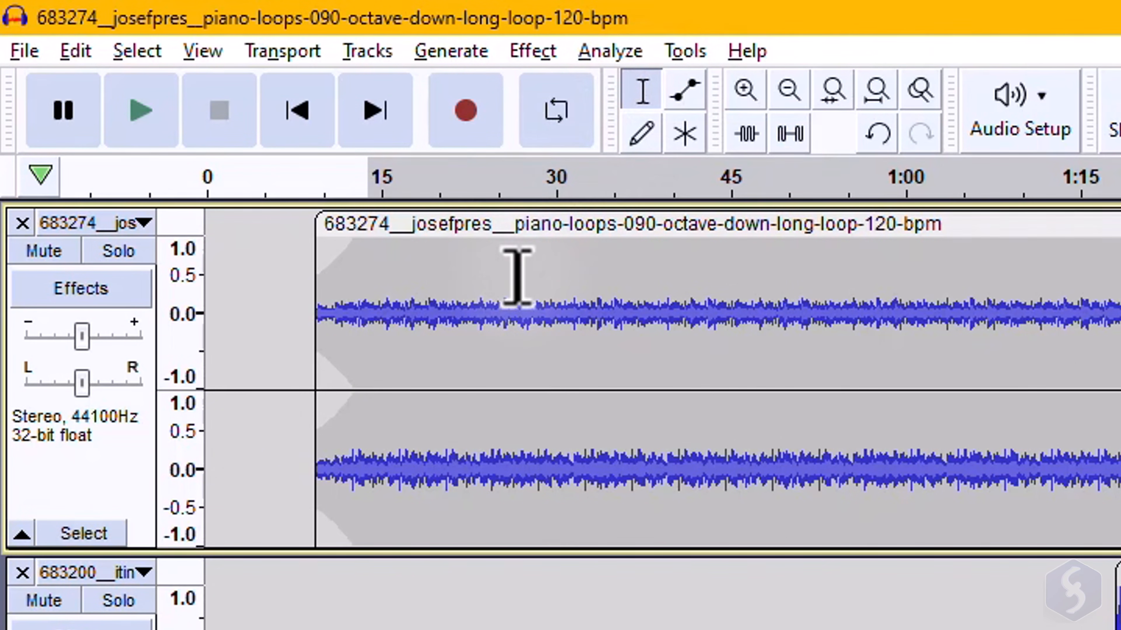
pyautogui.moveTo(508, 351); pyautogui.dragTo(810, 352)
pyautogui.click(13, 52)
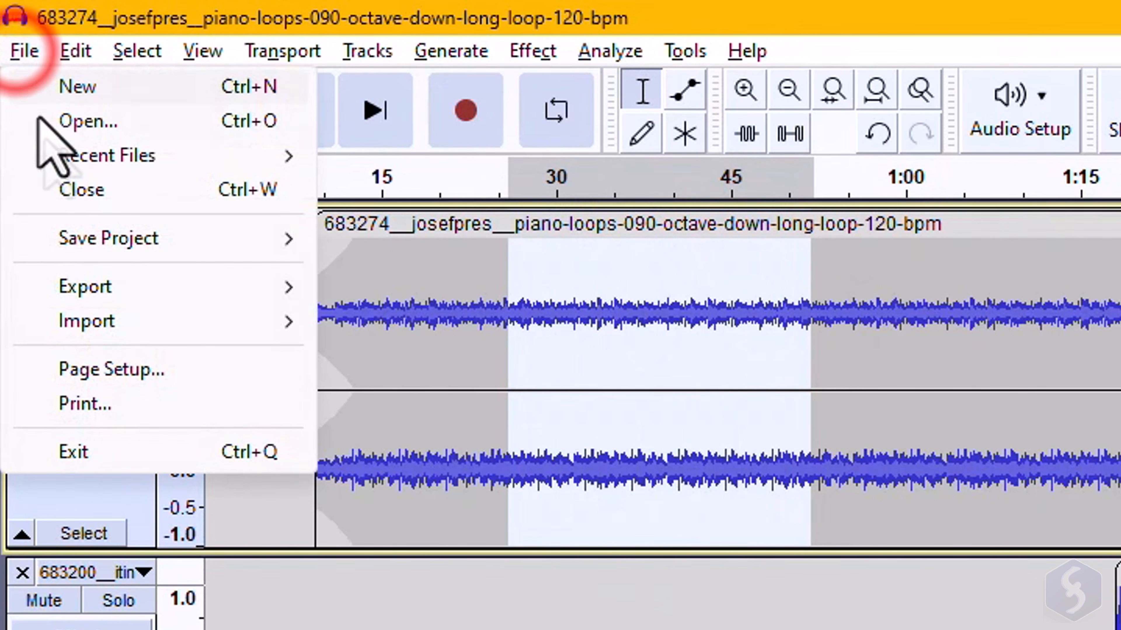
pyautogui.click(185, 289)
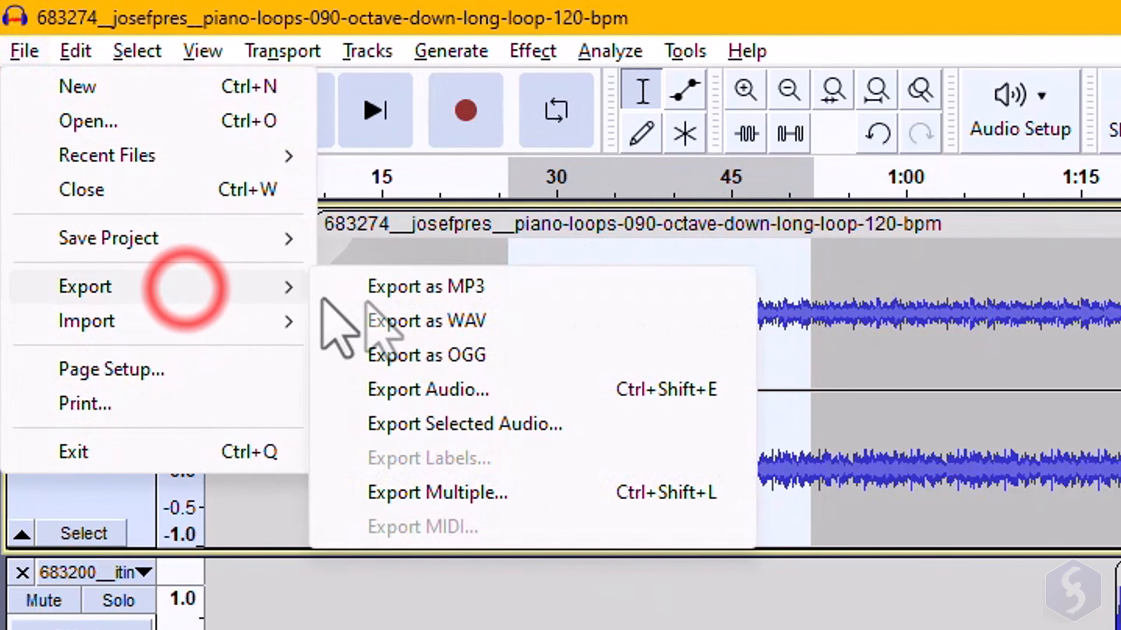
pyautogui.click(557, 428)
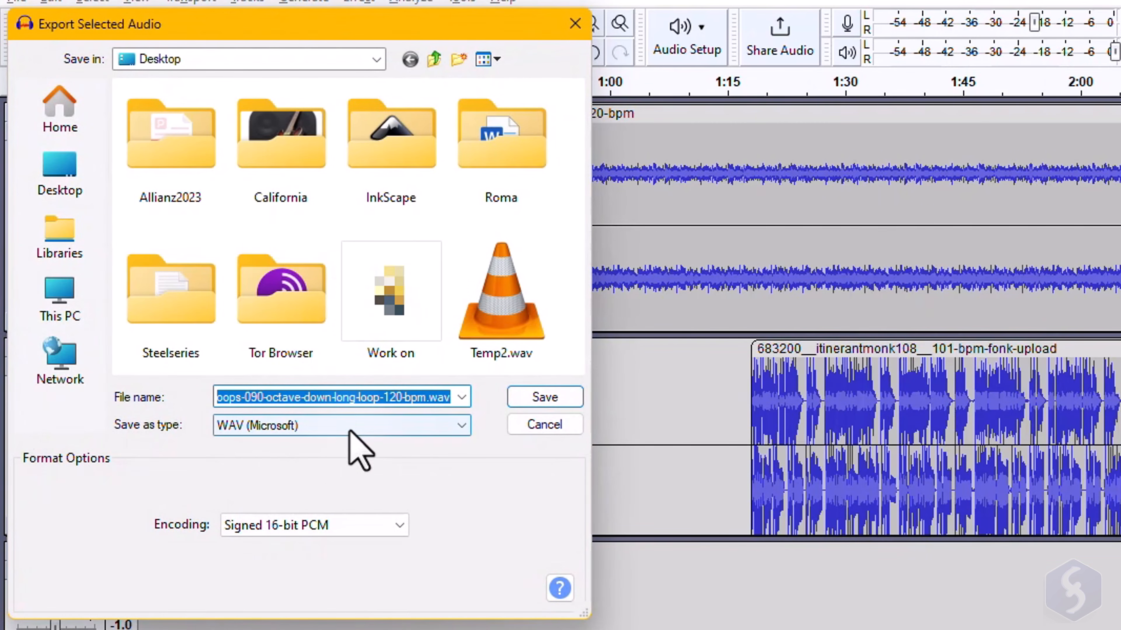
pyautogui.click(350, 426)
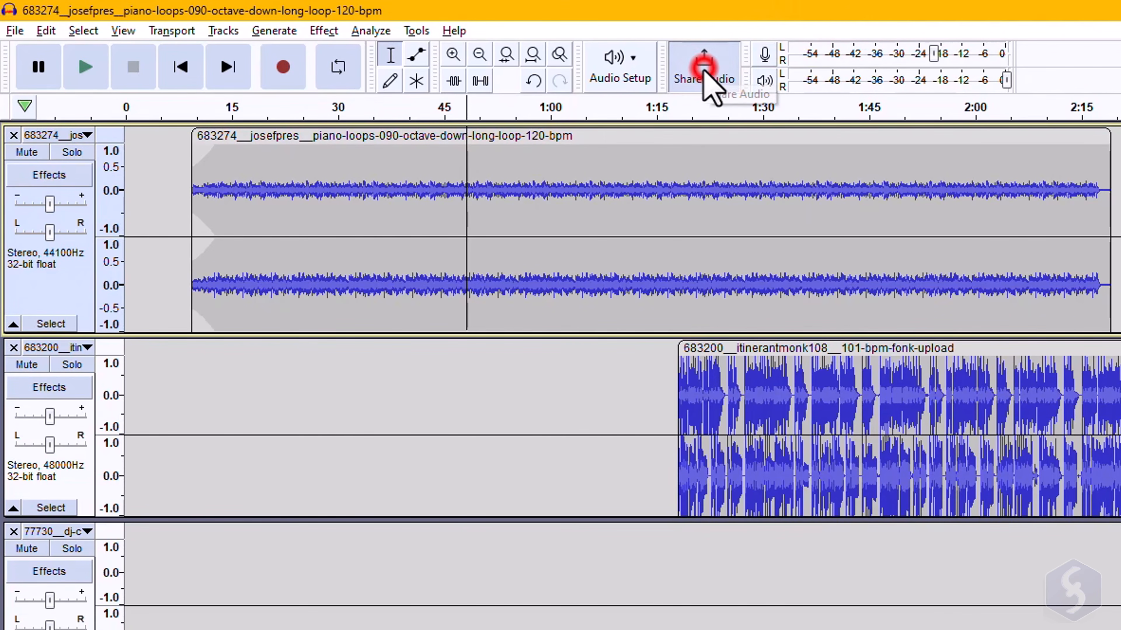
# Step: Bring up Share Audio, then switch to Firefox and read through the audio.com page about the hosting service and its accepted content
pyautogui.click(705, 70)
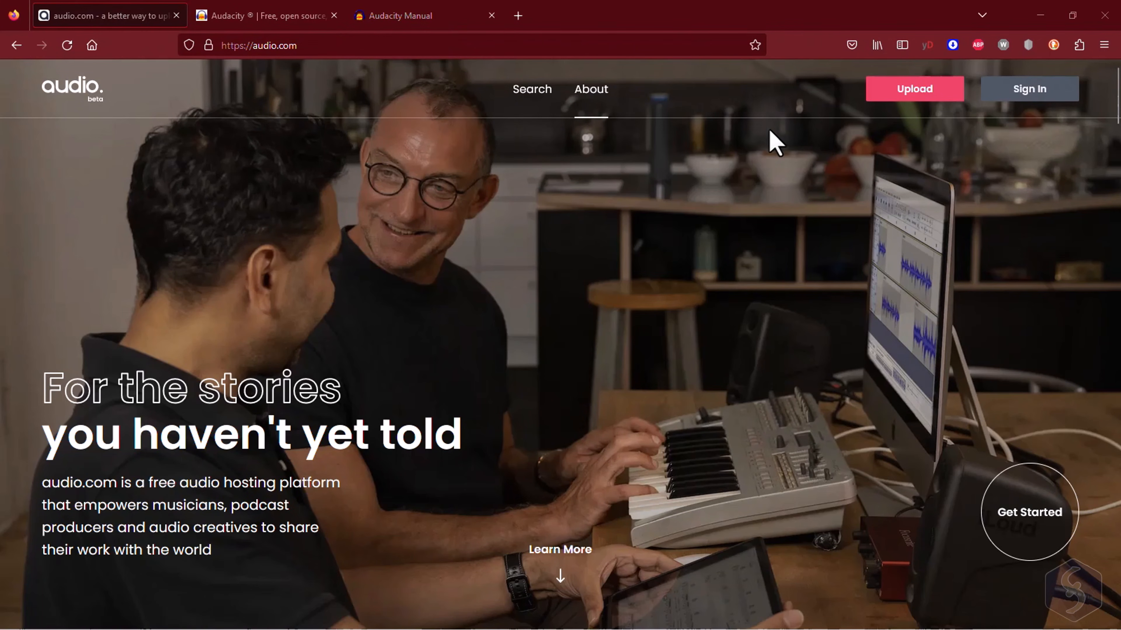
pyautogui.scroll(-10, 505, 208)
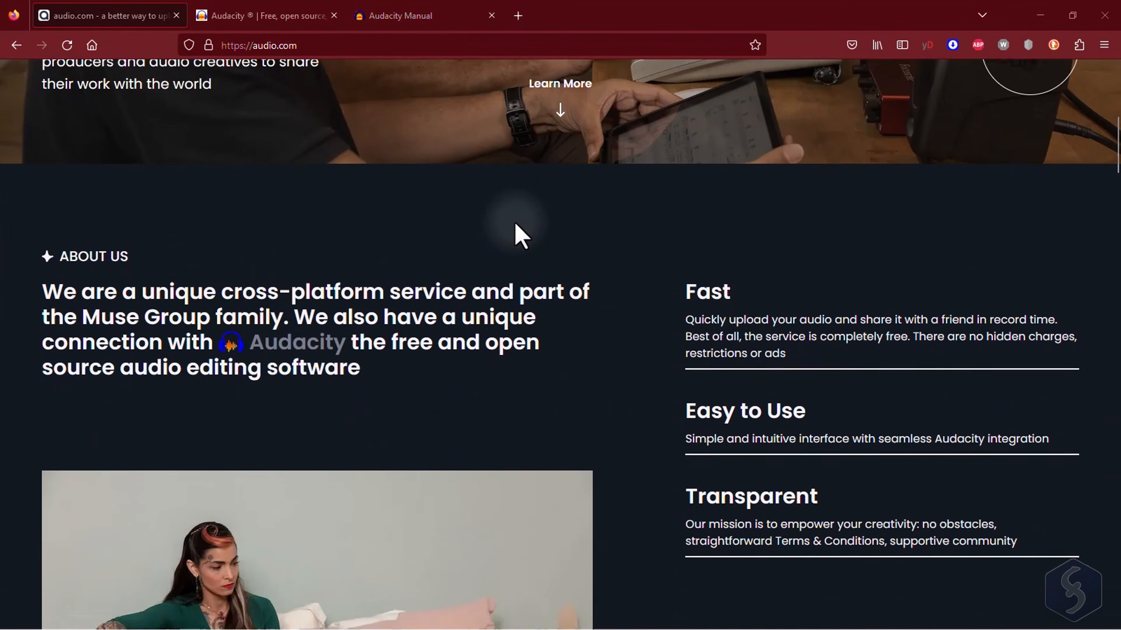
pyautogui.scroll(-3, 793, 324)
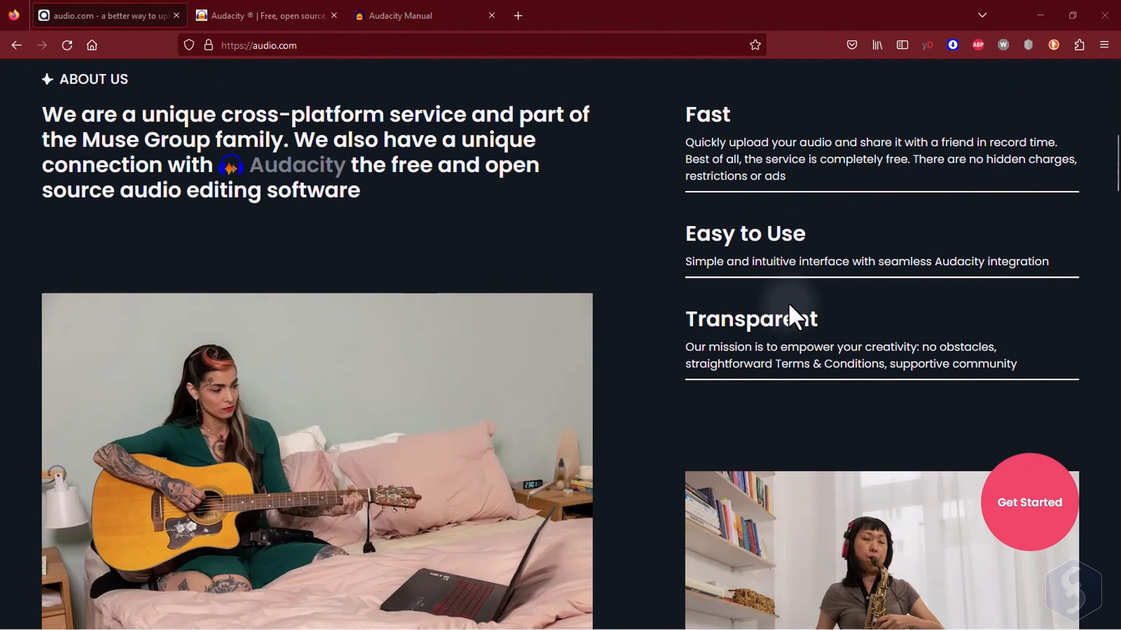
pyautogui.scroll(-20, 661, 279)
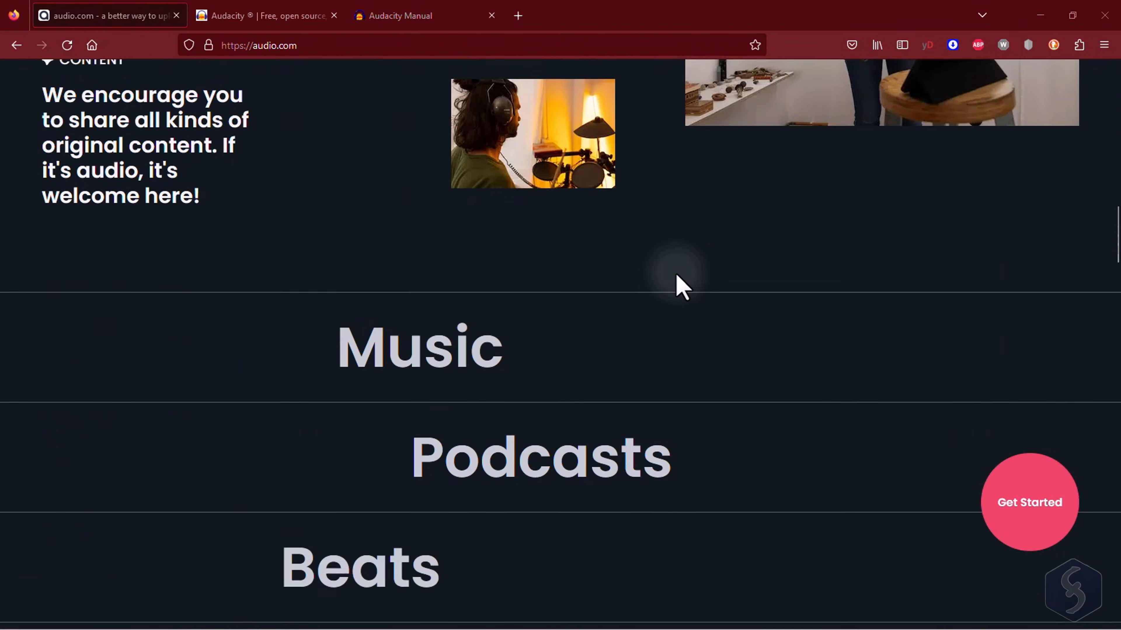
pyautogui.scroll(-5, 679, 289)
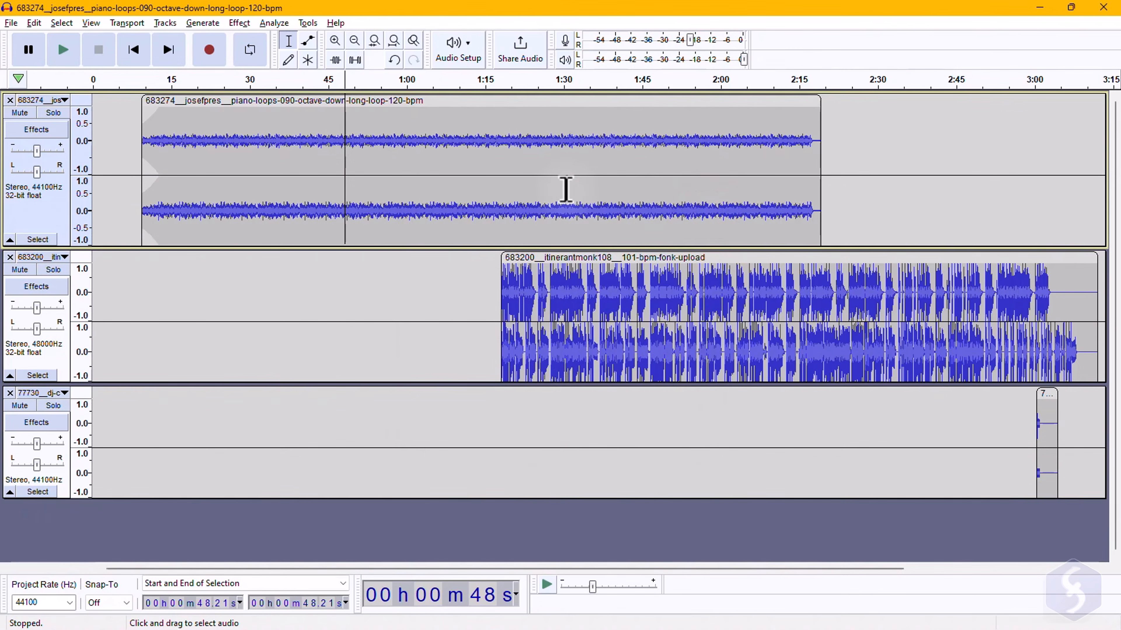